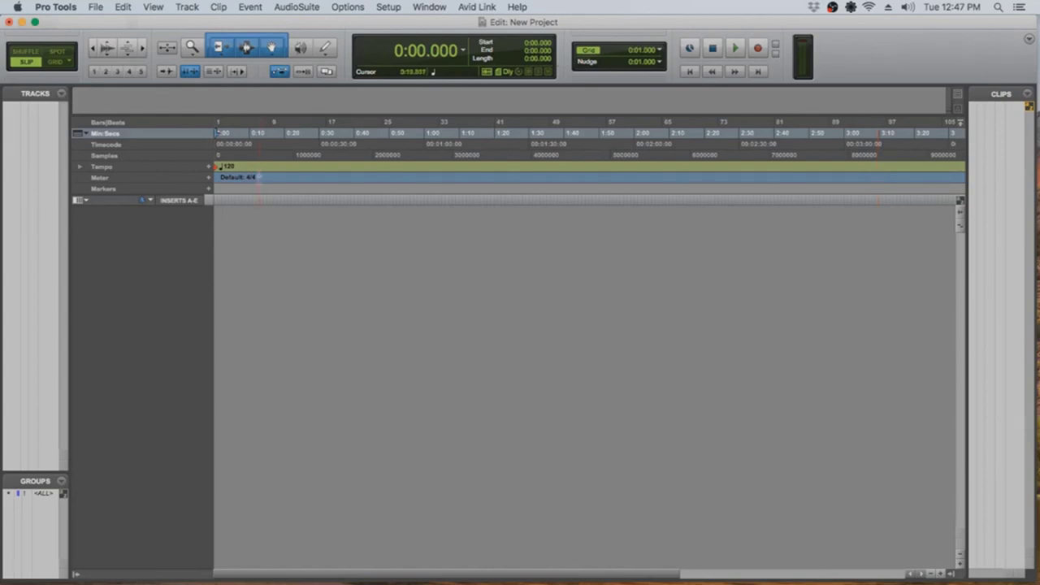
Step: Create one new stereo instrument track named BIAB
click(191, 9)
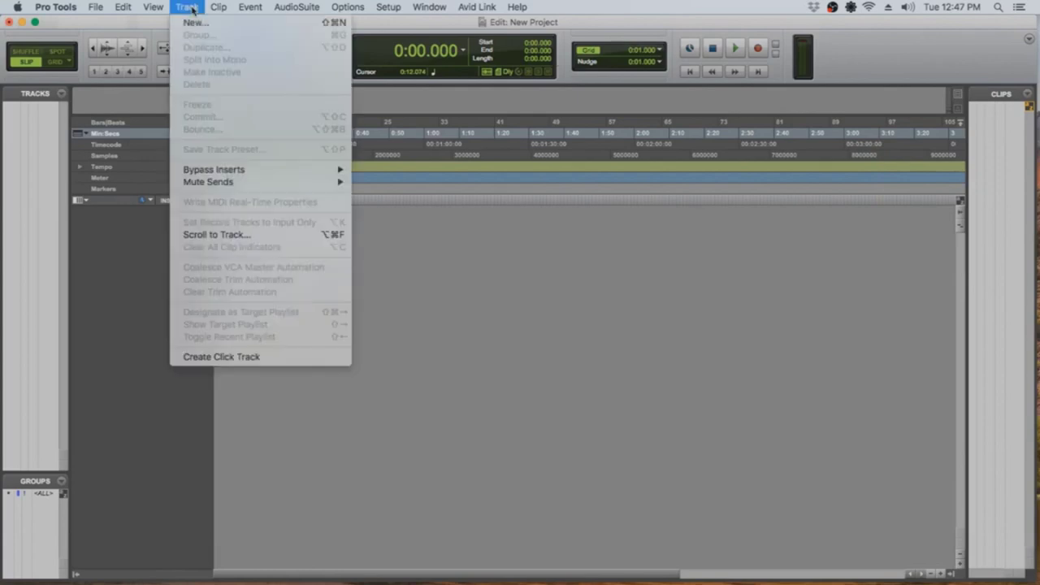
click(195, 22)
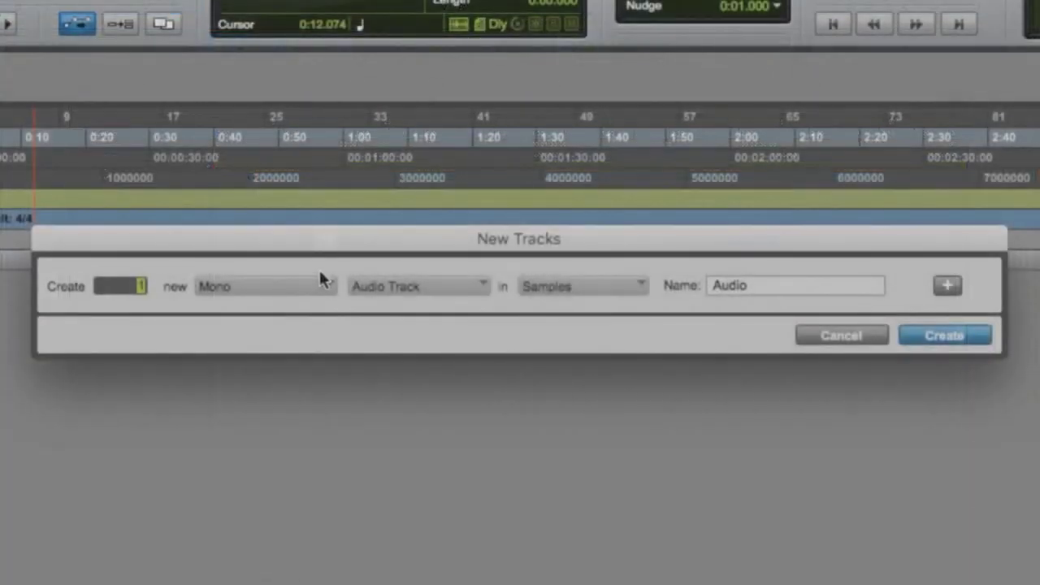
click(321, 280)
click(318, 309)
click(484, 286)
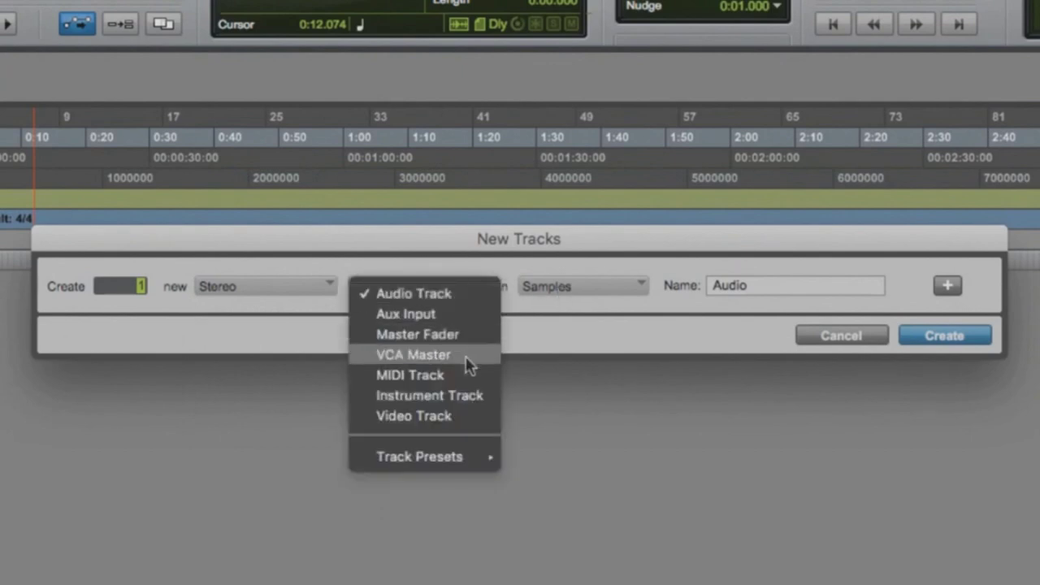
click(455, 396)
drag(755, 287, 661, 288)
text(BIAB)
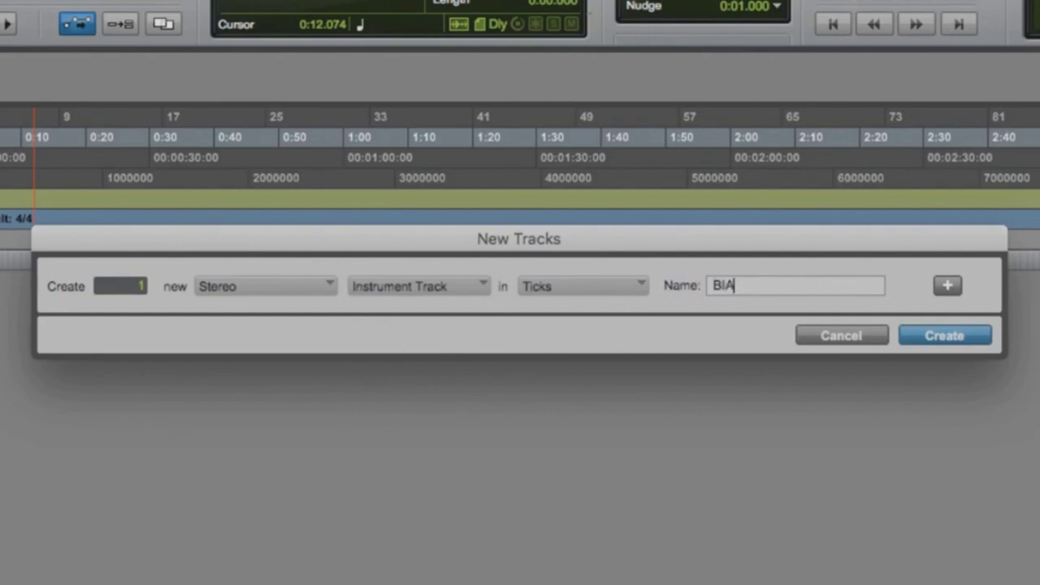
click(930, 342)
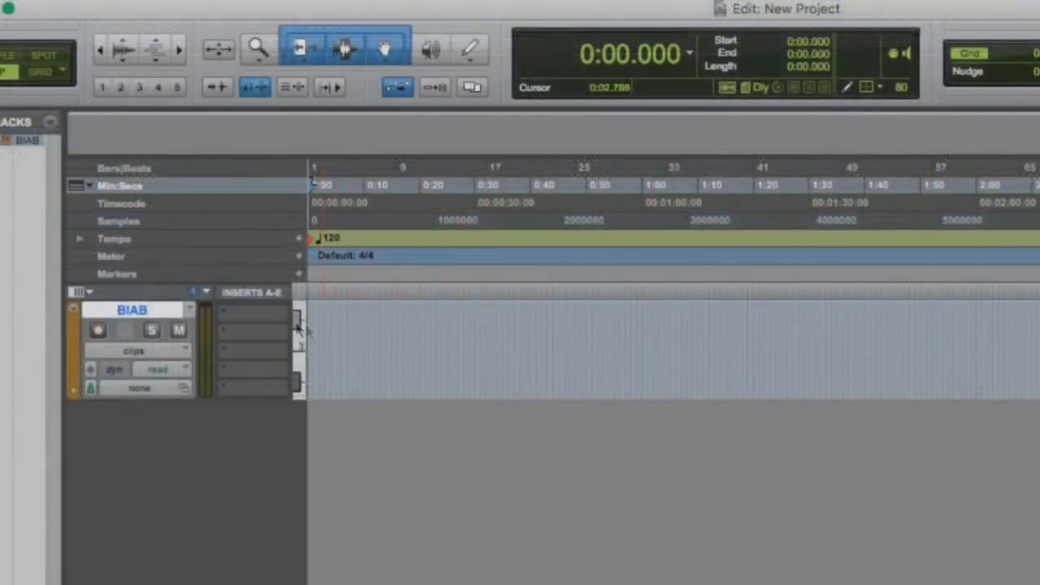
Step: Insert the Band-in-a-Box DAW AAX Plugin (stereo) on the BIAB track, then reposition and enlarge its window
click(257, 326)
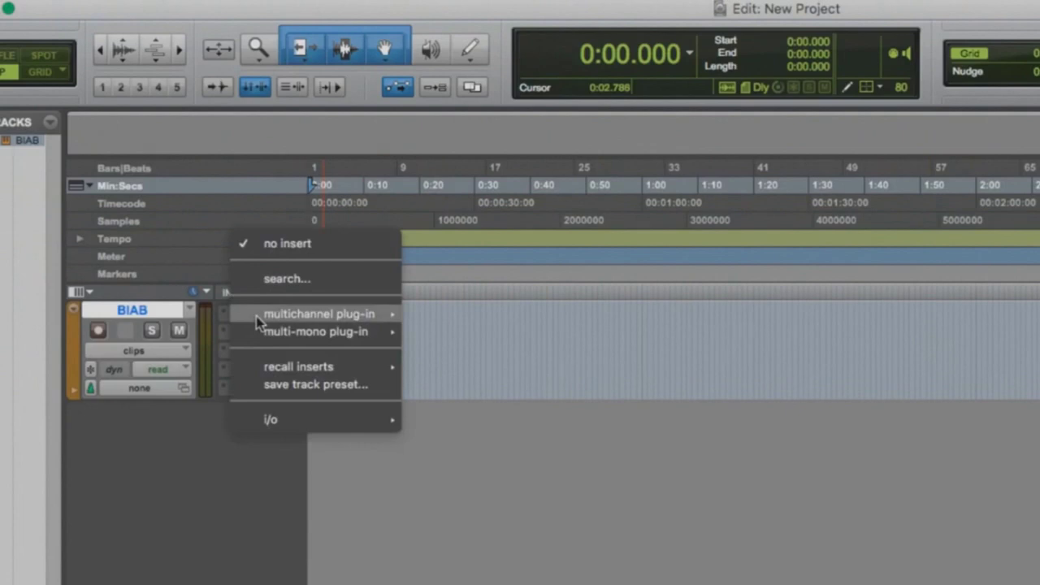
mouse_move(273, 319)
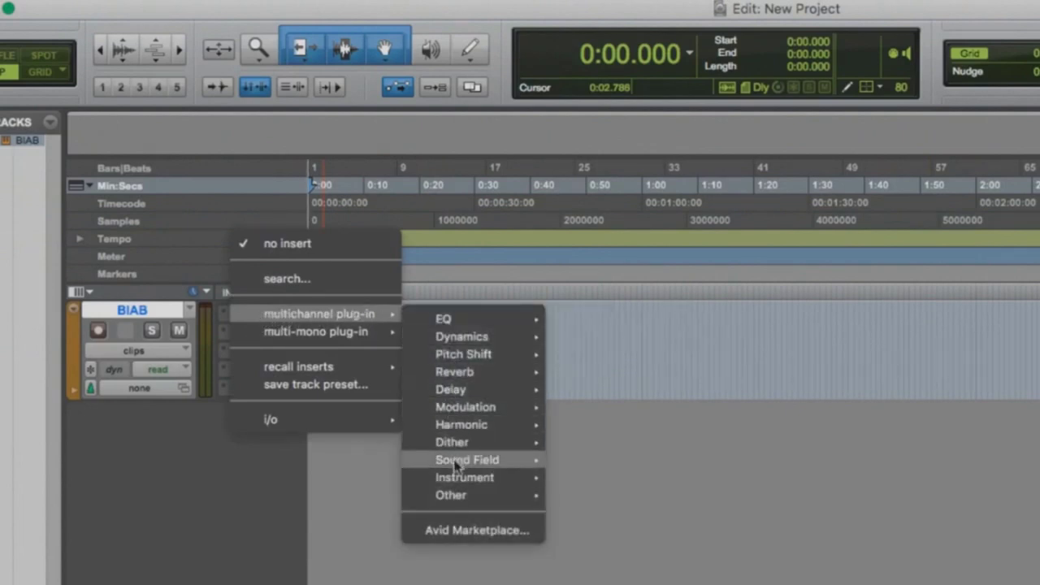
mouse_move(455, 460)
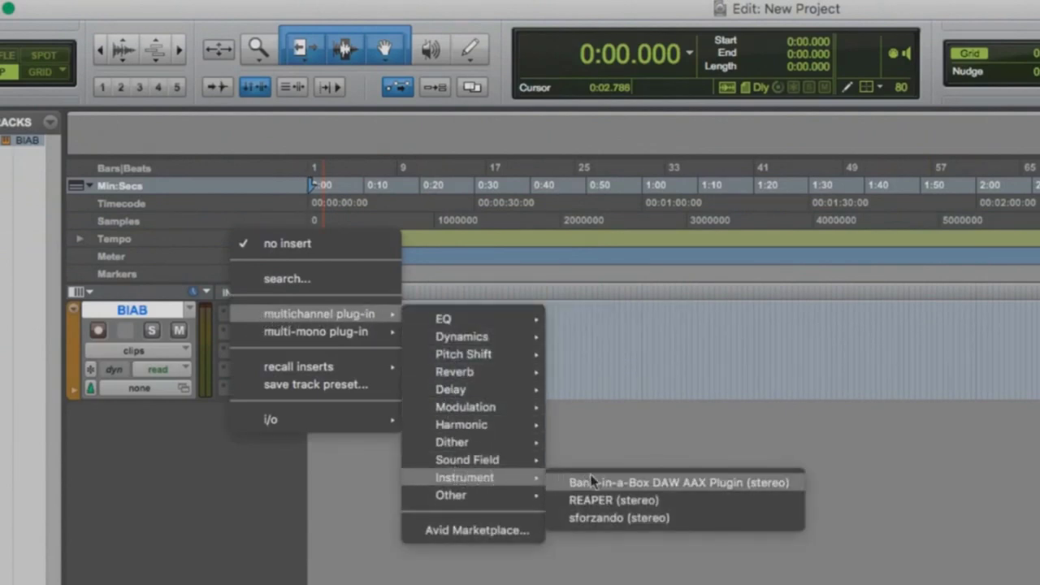
click(673, 485)
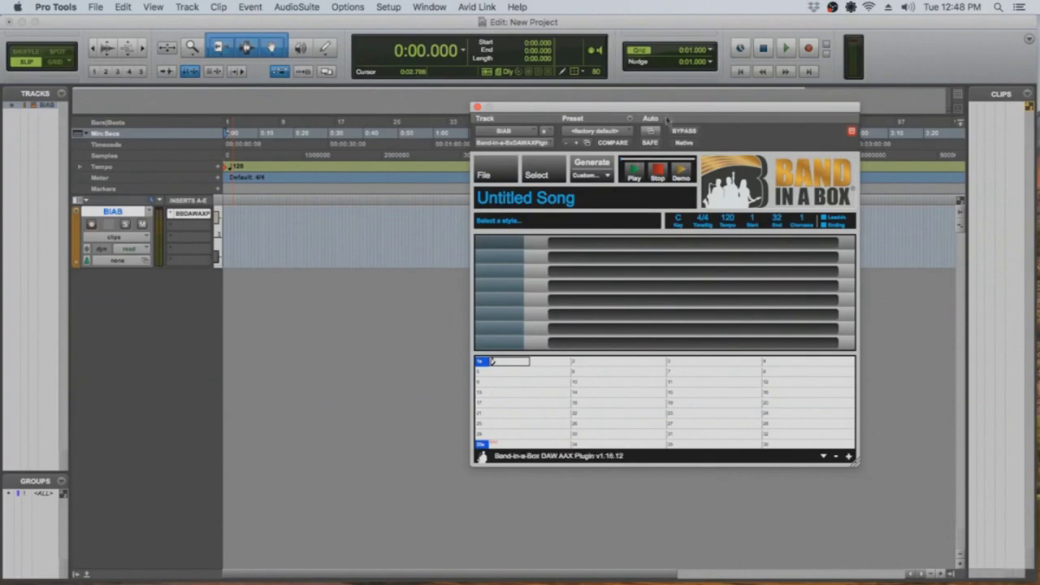
drag(666, 120, 480, 137)
drag(670, 478, 832, 530)
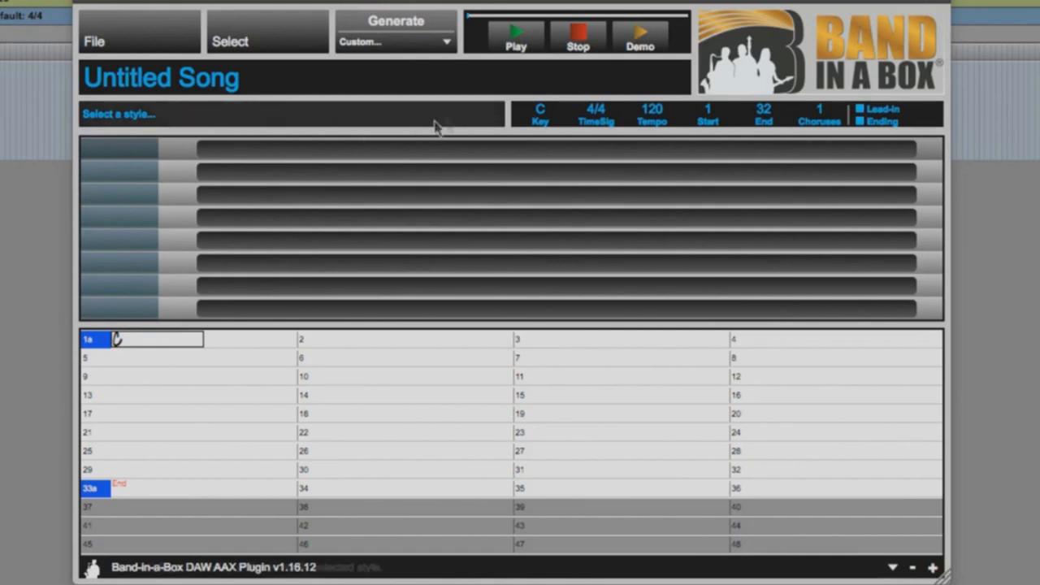
Step: Set the song's key to A major and enter an A7 chord in bar 1
click(539, 112)
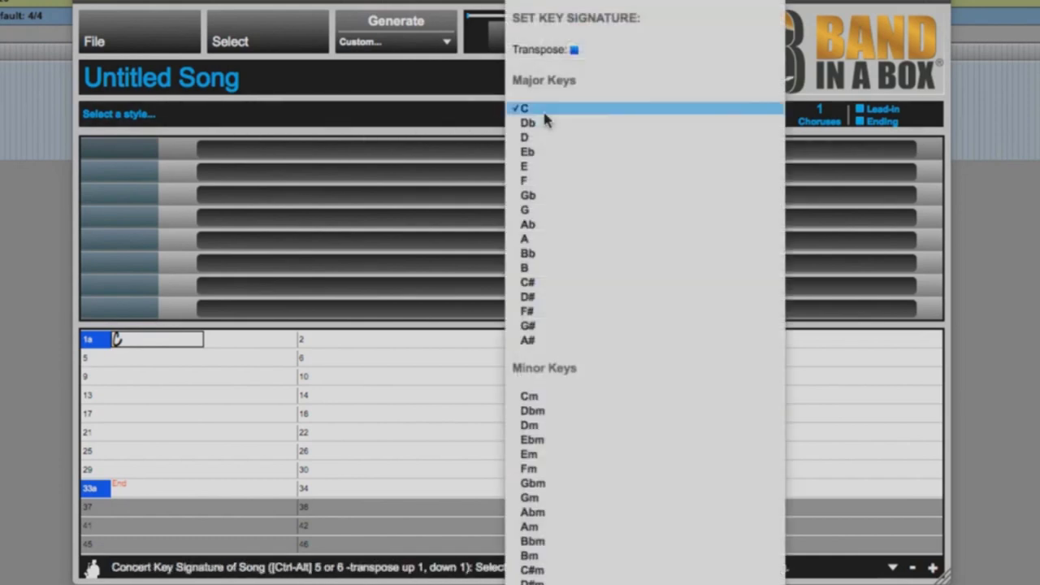
click(536, 239)
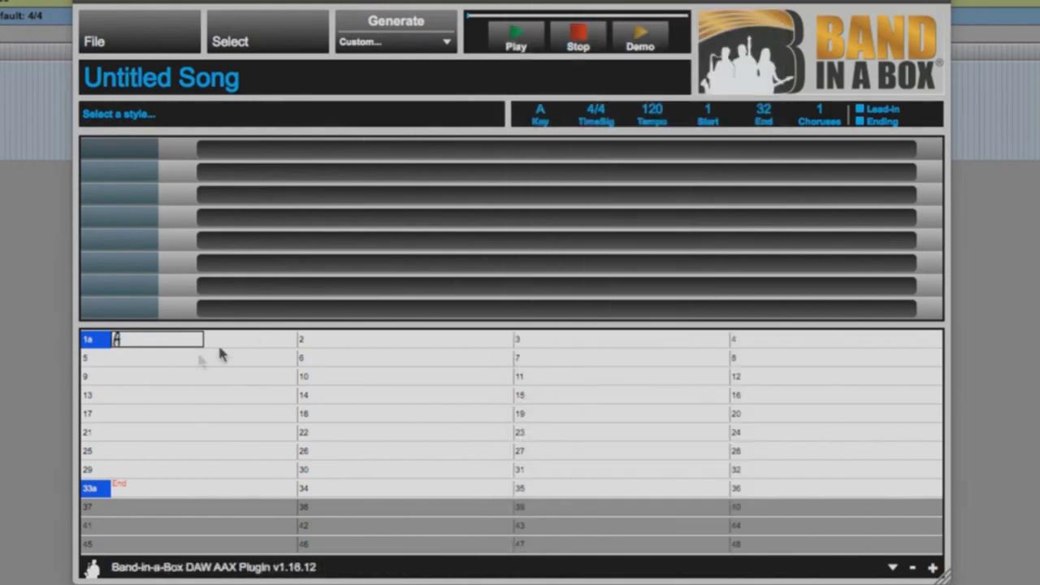
click(156, 345)
text(A7)
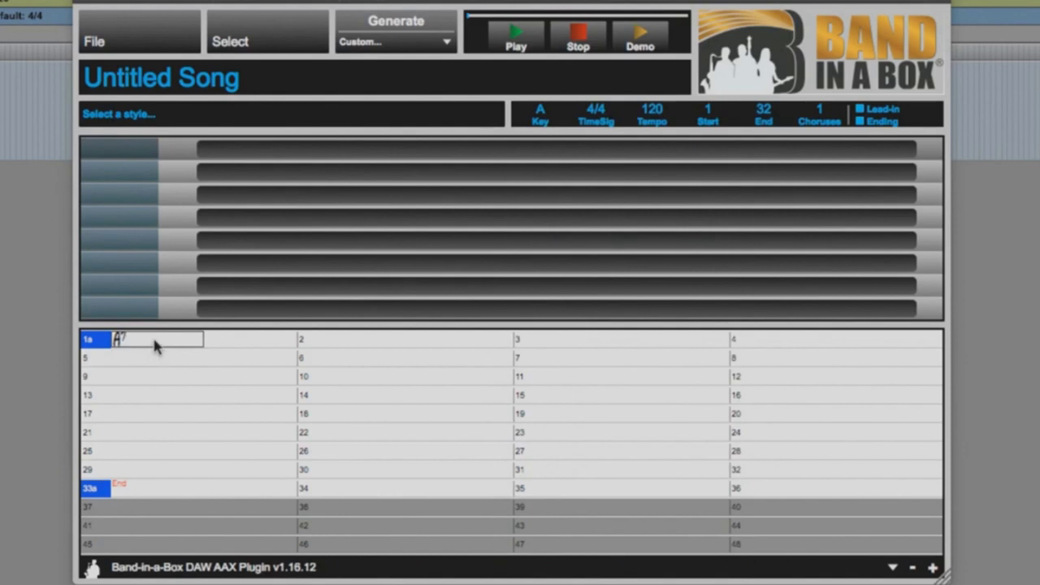
Step: Enter a C7sus chord in bar 5 and a D7 chord in bar 7
key(Right)
key(Right)
key(Right)
key(Right)
key(Right)
key(Right)
key(Right)
key(Right)
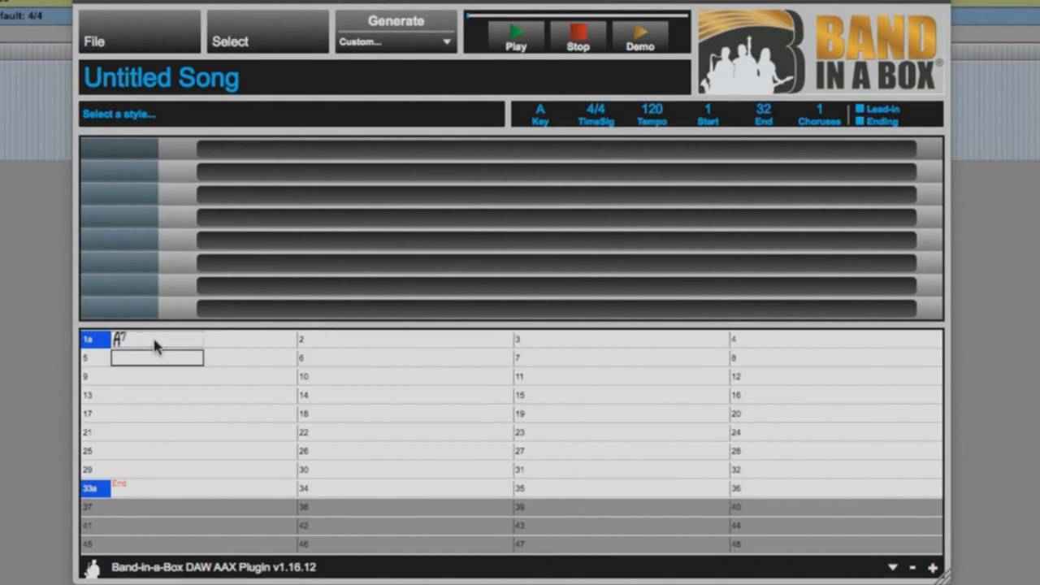
text(C7sus)
key(Return)
key(Right)
key(Right)
key(Right)
text(D7)
key(Return)
key(Right)
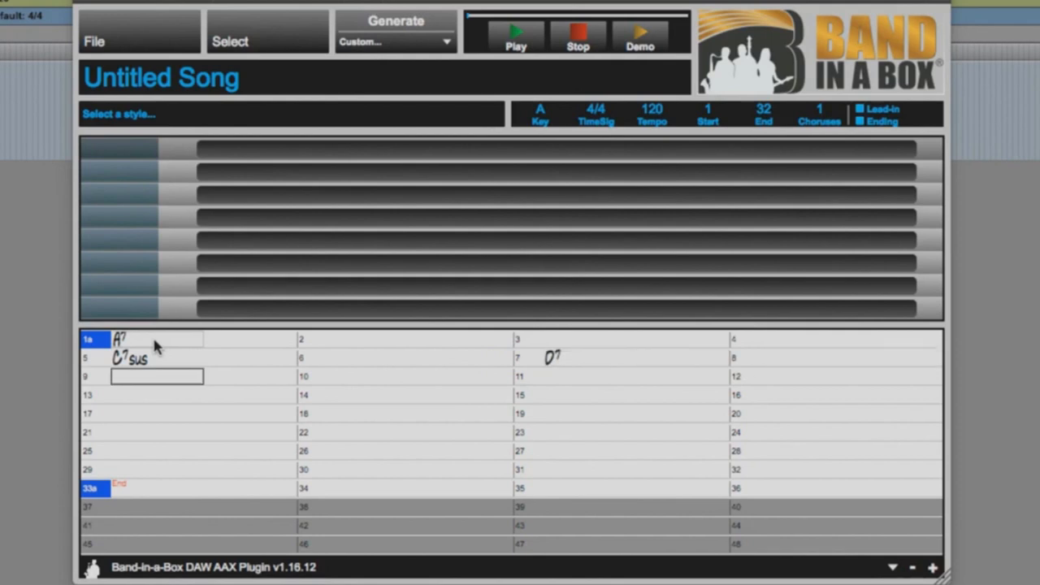
Step: Copy the chords of the first eight bars to bars 9–16 and add an "a" part marker at bar 9
text(KB)
key(Return)
click(91, 379)
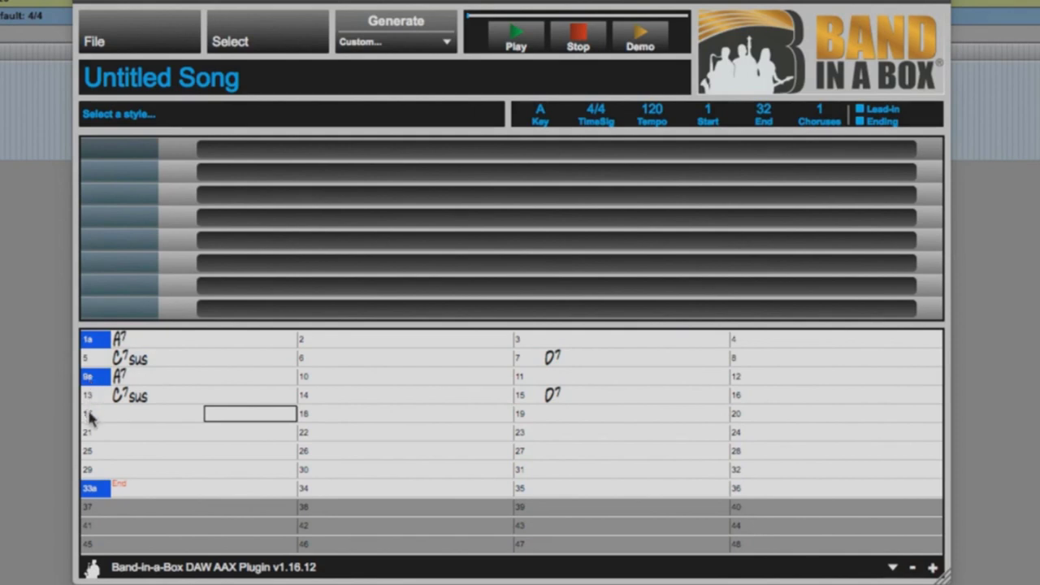
Step: Mark bar 17 as a "b" part and enter Bm in bar 17 and Em in bar 19
click(91, 415)
click(91, 415)
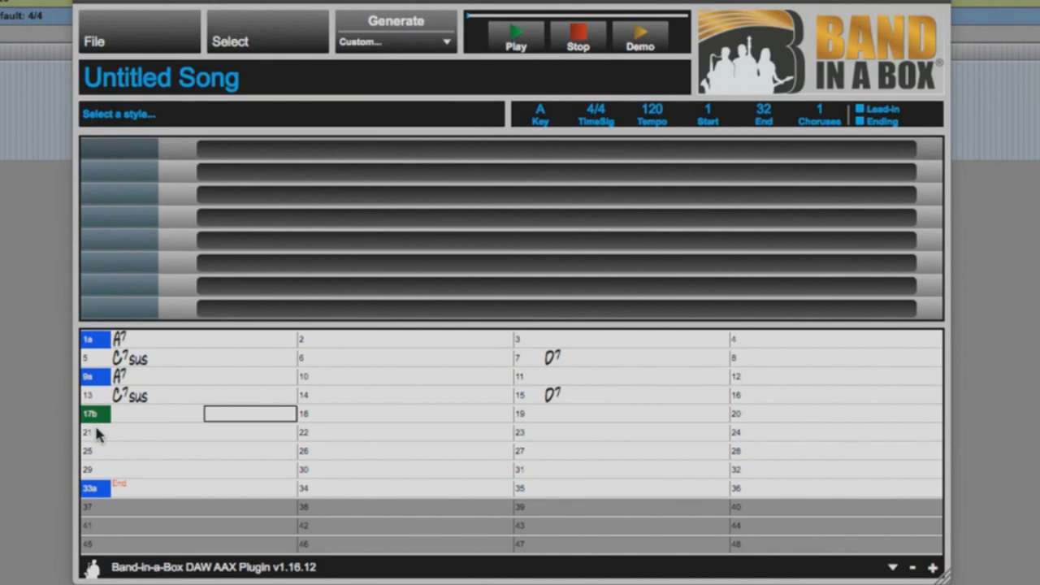
click(129, 416)
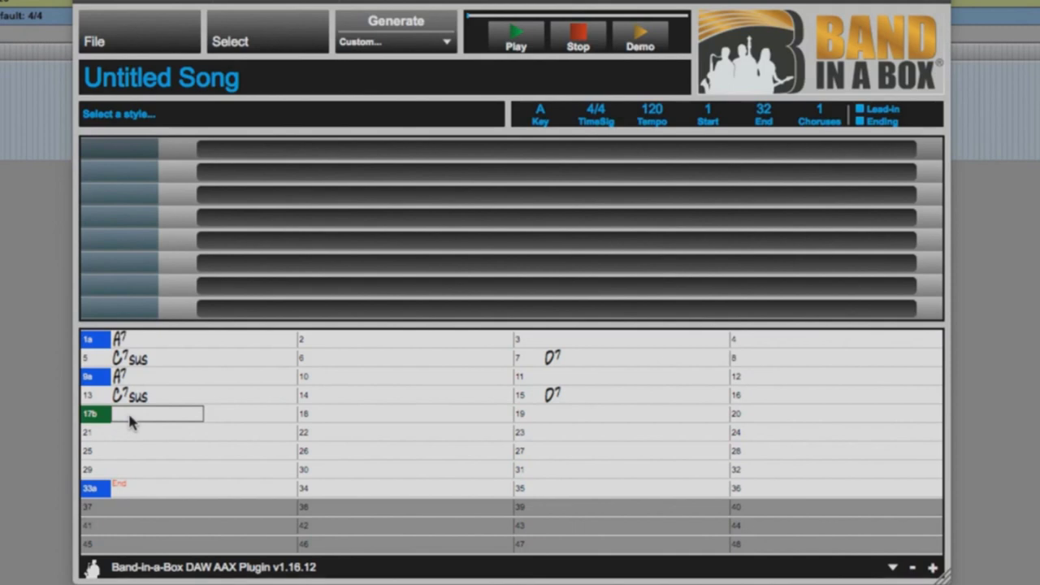
text(Bm)
key(Return)
key(Return)
text(Em)
key(Return)
key(Return)
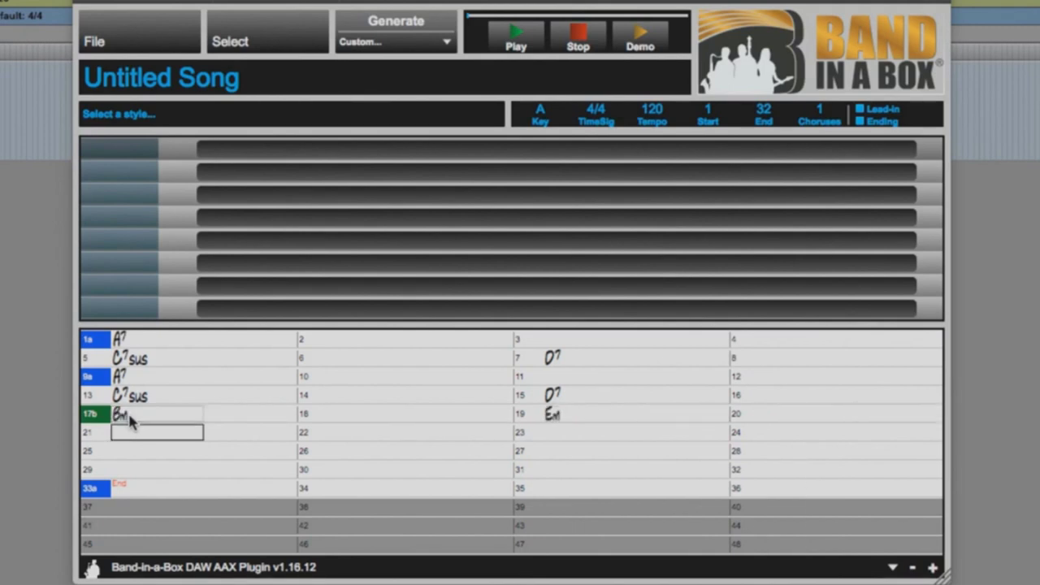
Step: Continue the "b" part with Bm in bar 21 and E7 in bar 23
text(Bm)
key(Return)
key(Return)
key(Return)
key(Return)
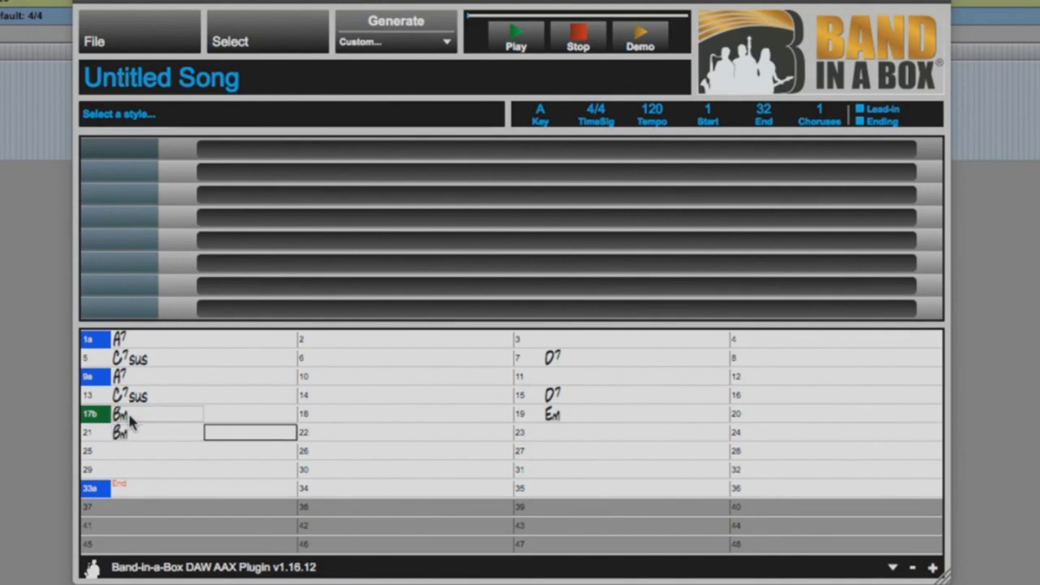
text(E7)
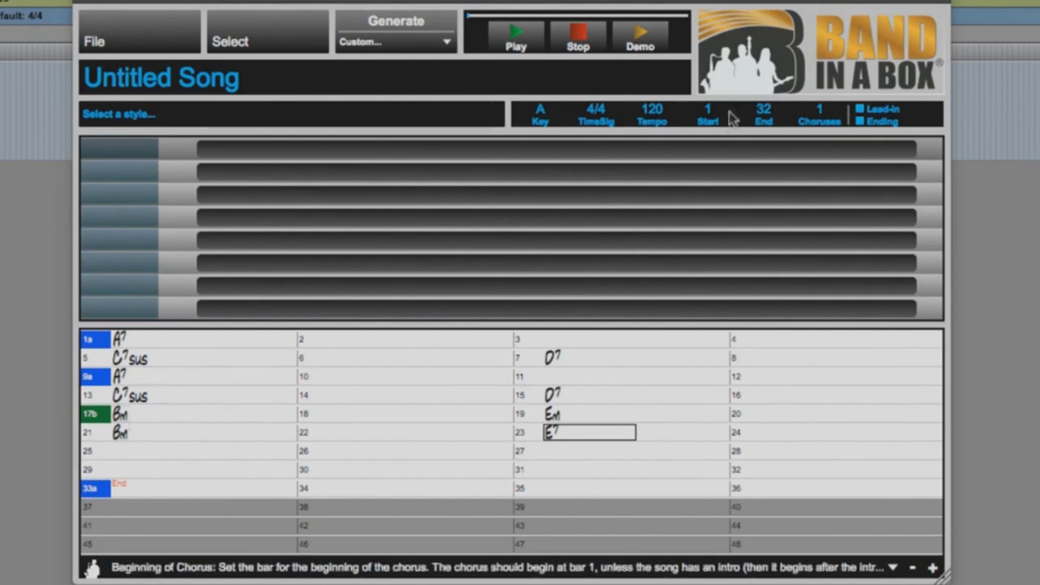
Step: Set the end of the chorus to bar 24 and enter an A chord in bar 25 for the ending
click(763, 114)
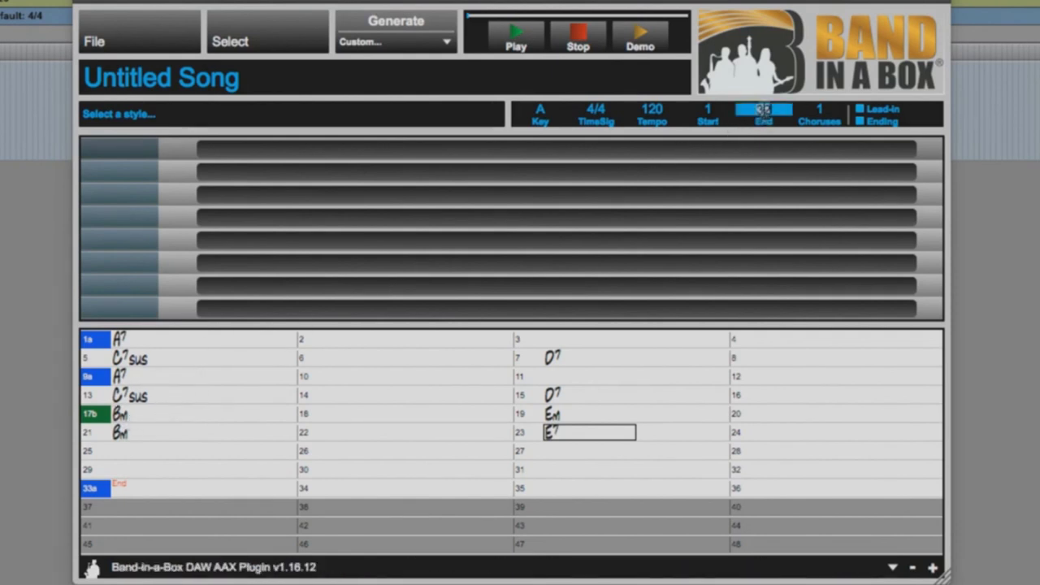
text(24)
click(192, 452)
text(A)
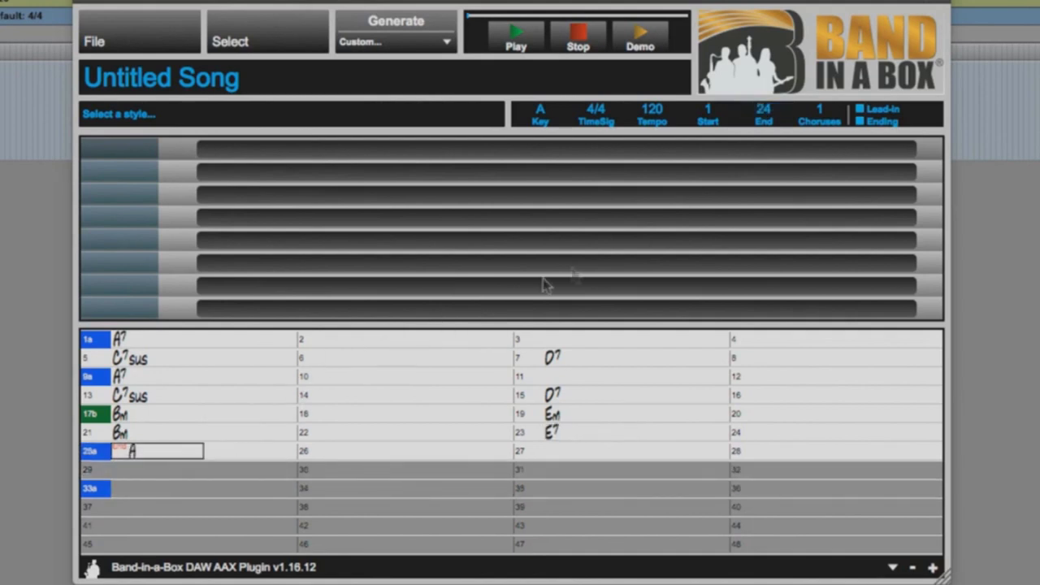
Step: Set the number of choruses to 4
click(818, 114)
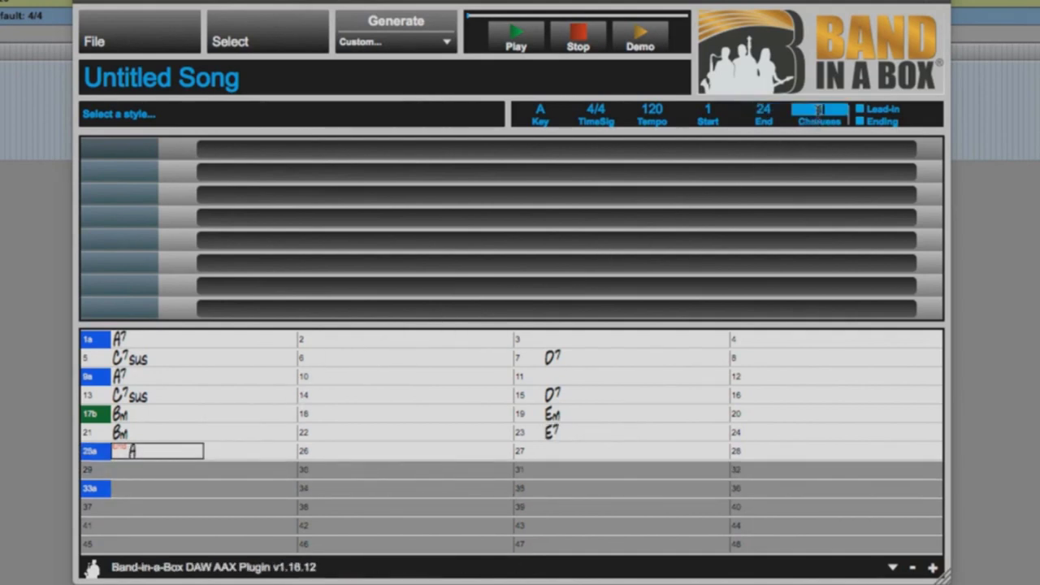
text(4)
key(Return)
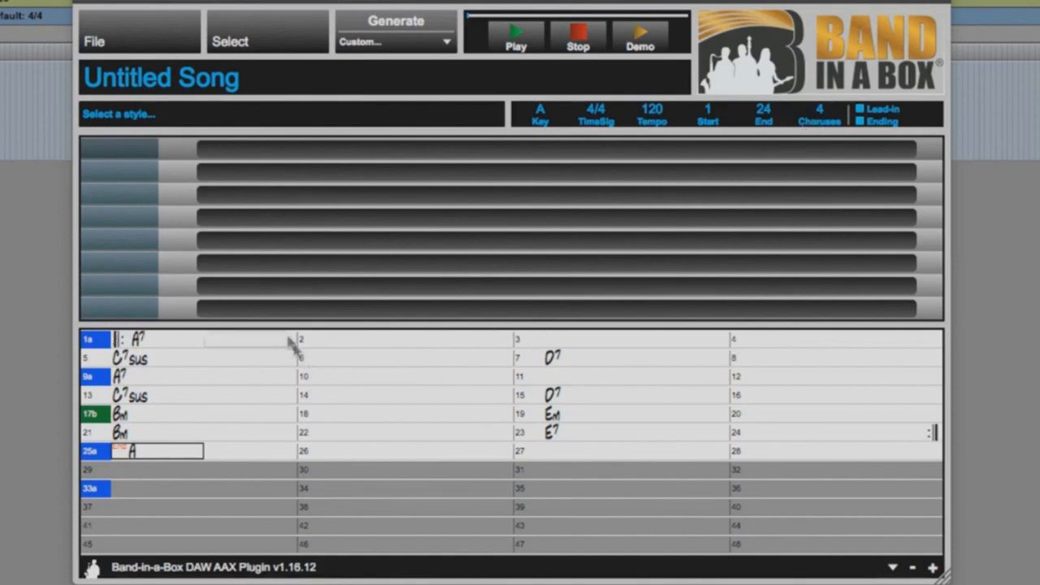
Step: Open the StylePicker and filter the styles by the EVERYTHING JAZZ category
click(288, 47)
click(342, 62)
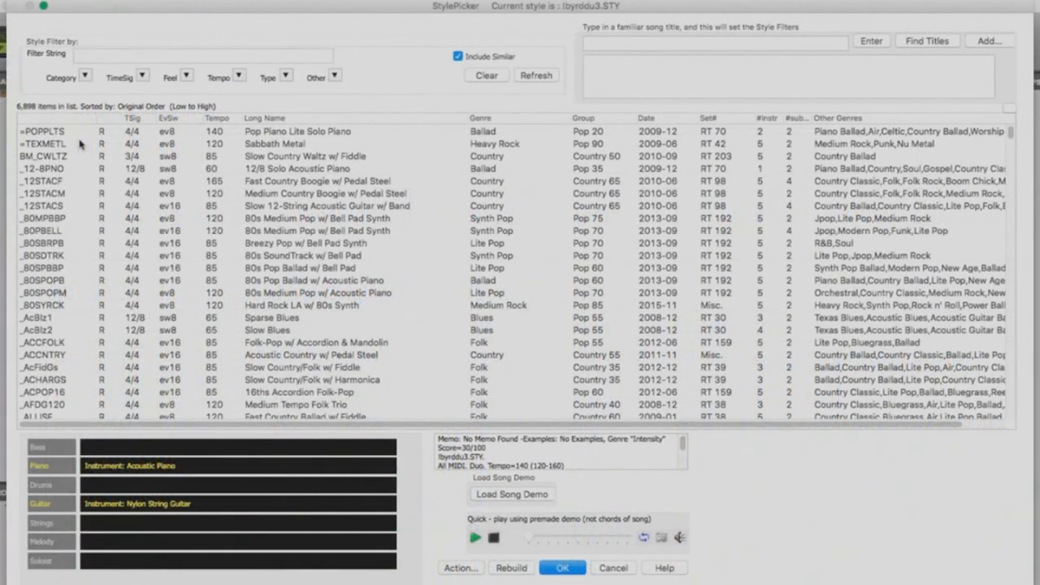
click(85, 76)
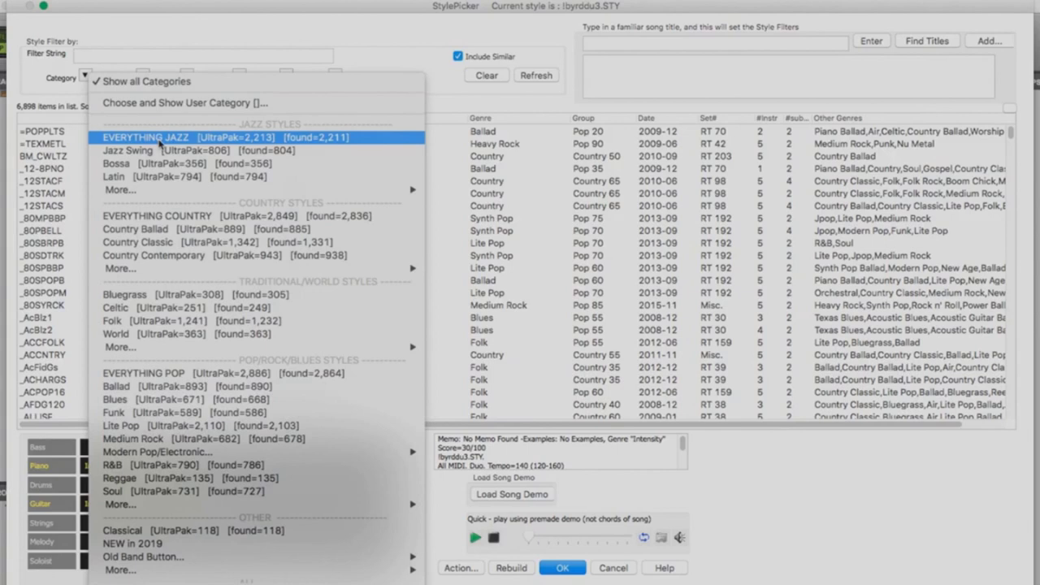
click(160, 138)
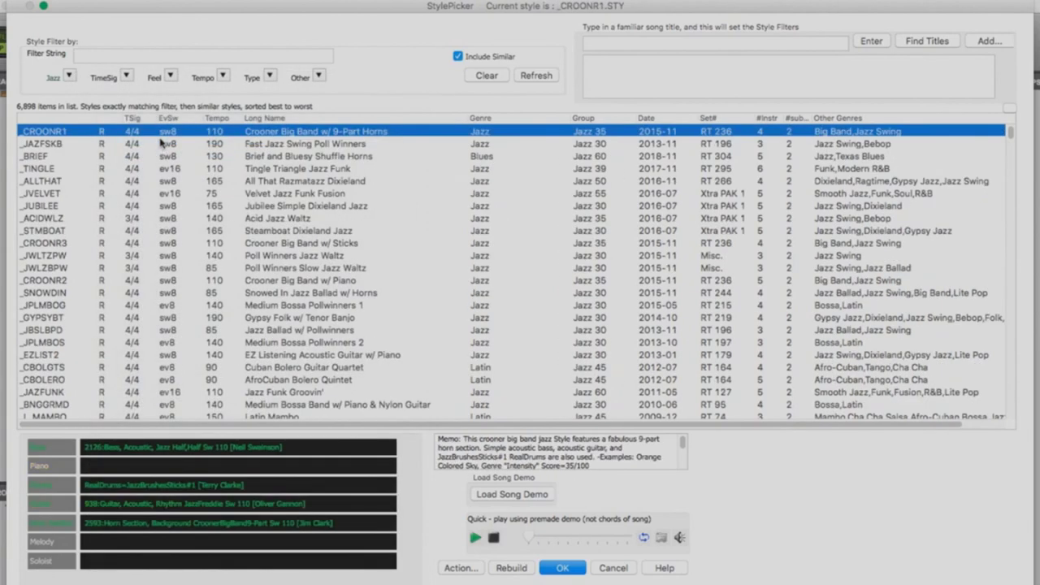
Step: Audition the _CROONR1 big band style and the _TWISTER folk jazz style
double_click(76, 135)
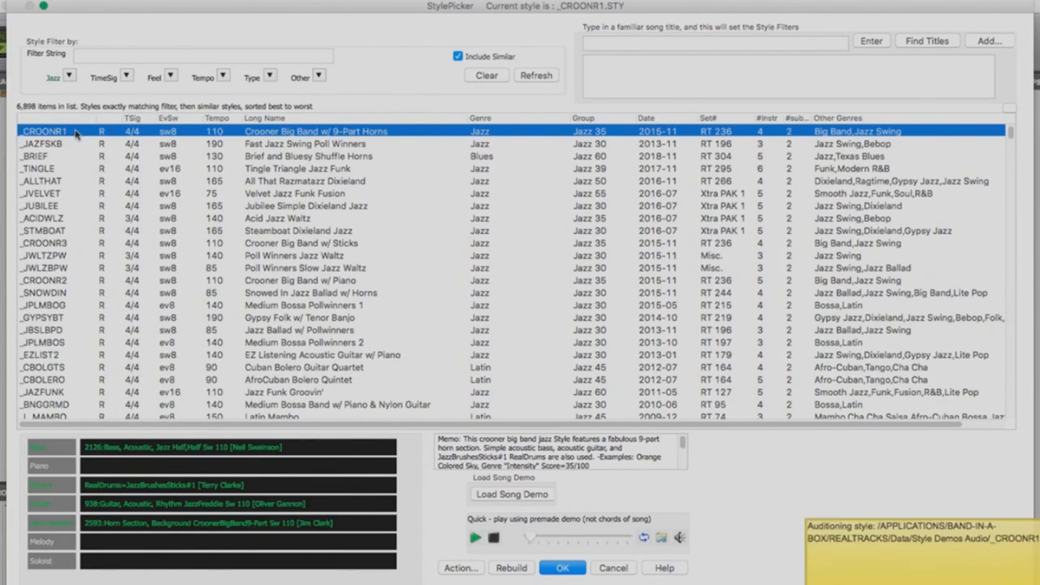
scroll(87, 224, down, 1)
scroll(87, 223, down, 9)
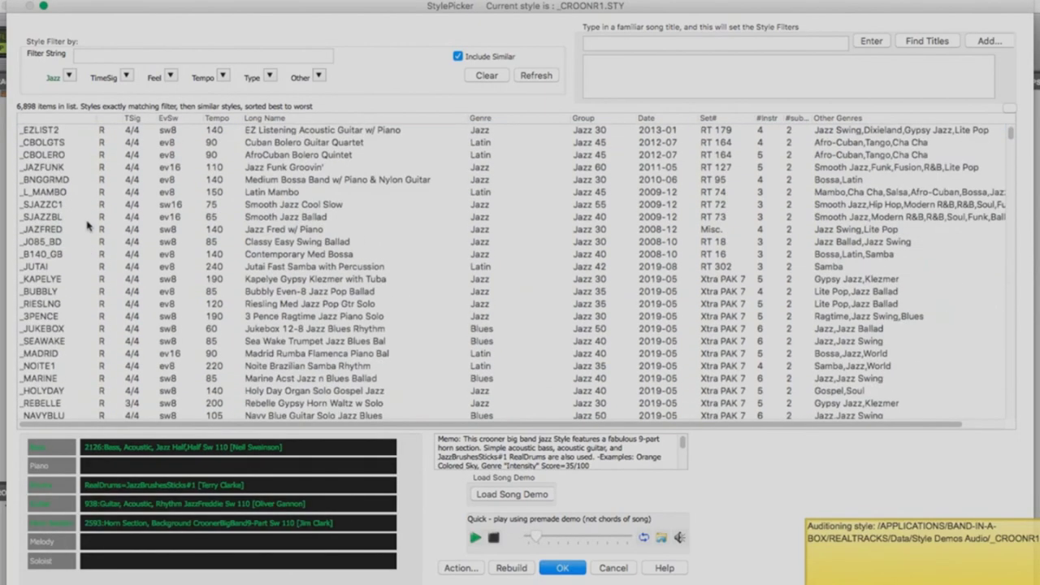
scroll(87, 225, down, 2)
click(47, 238)
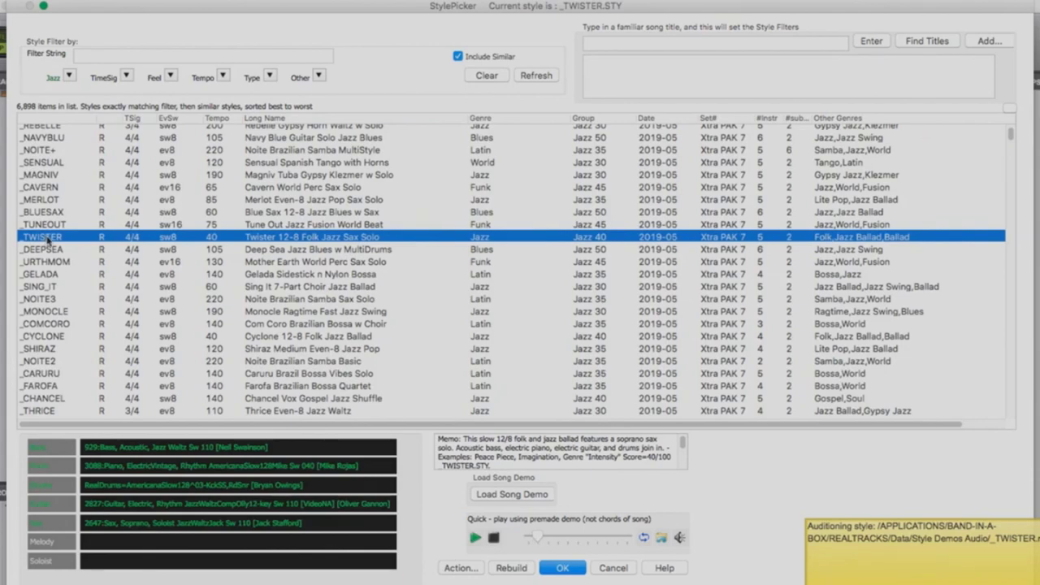
Step: Audition the _UNBROKN slow jazz pop style further down the list
scroll(59, 258, down, 2)
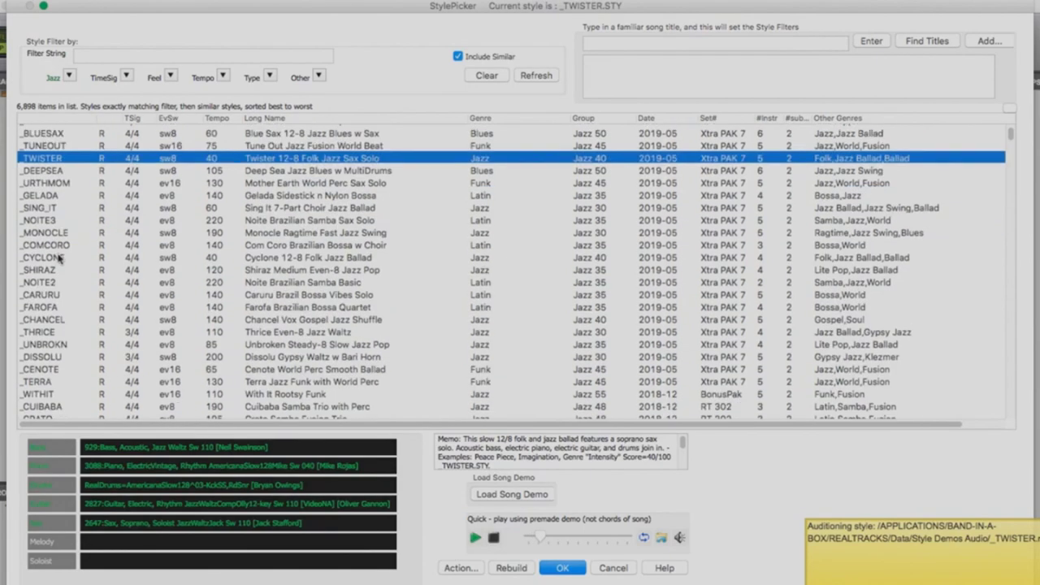
scroll(59, 258, down, 2)
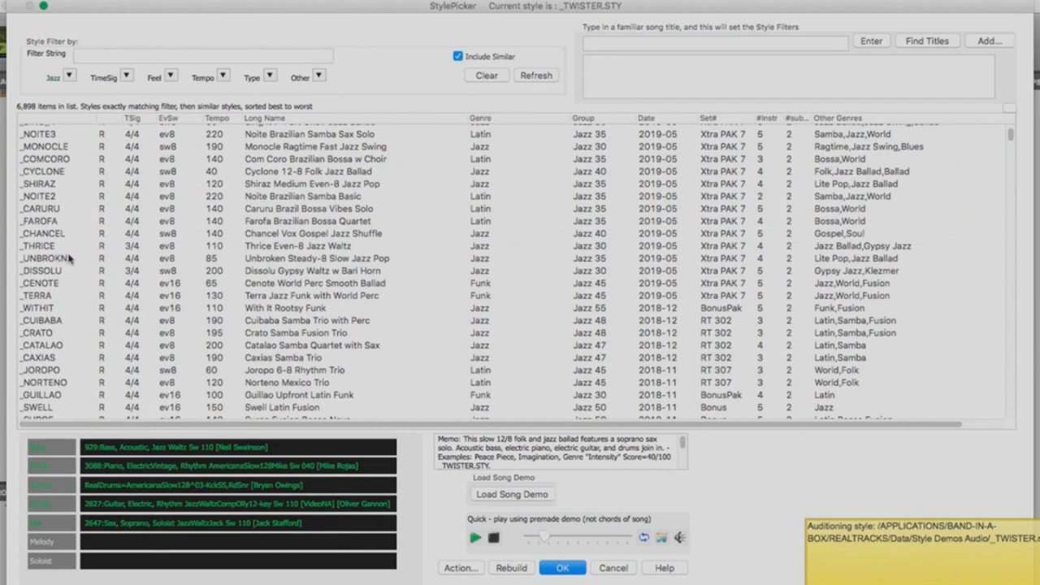
click(61, 259)
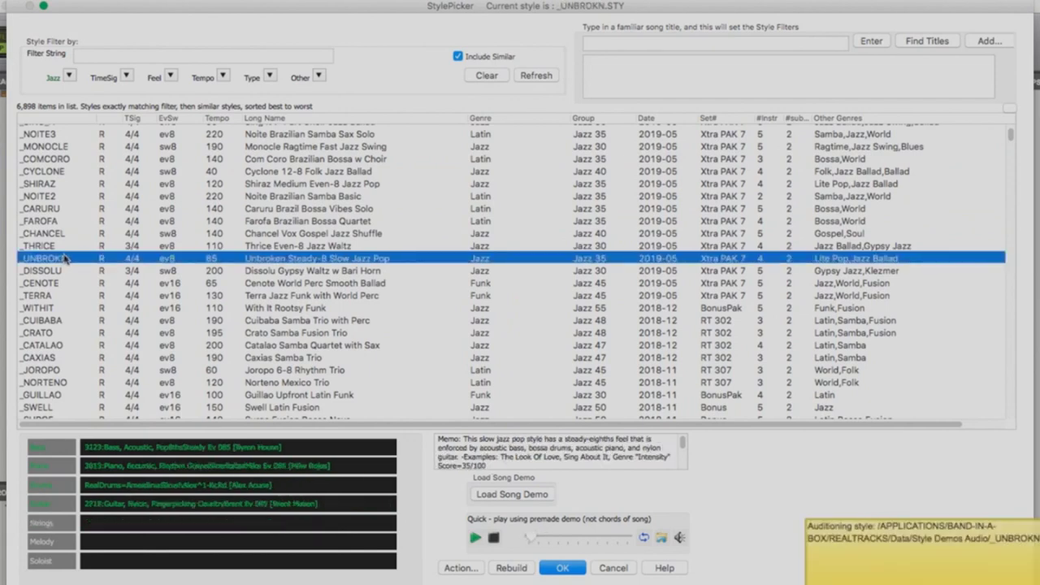
Step: Audition the _MISTNYC modern jazz waltz style further down the jazz list
scroll(67, 258, down, 5)
scroll(63, 258, down, 1)
scroll(58, 289, down, 3)
scroll(58, 294, down, 8)
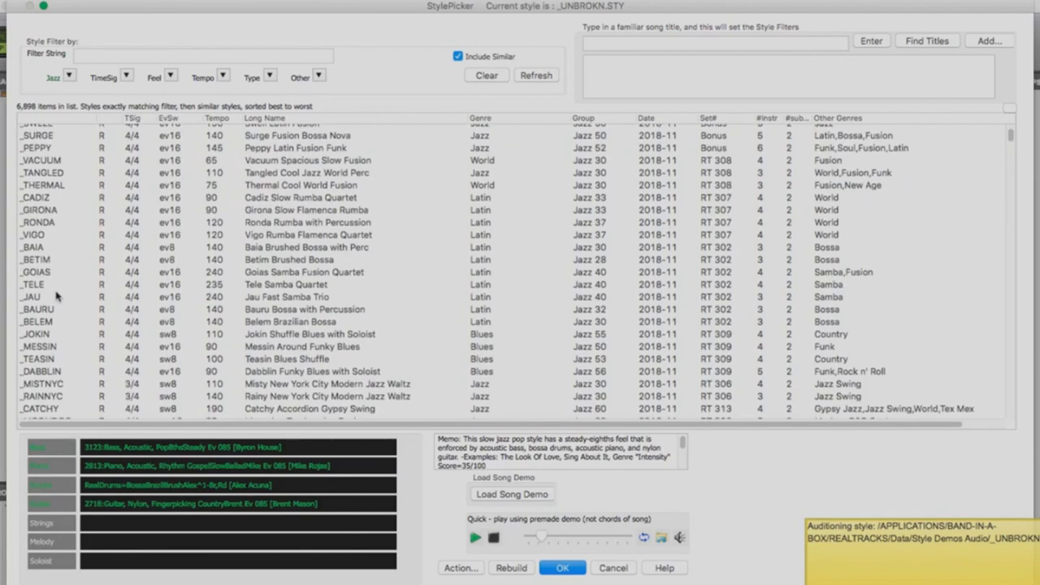
click(45, 379)
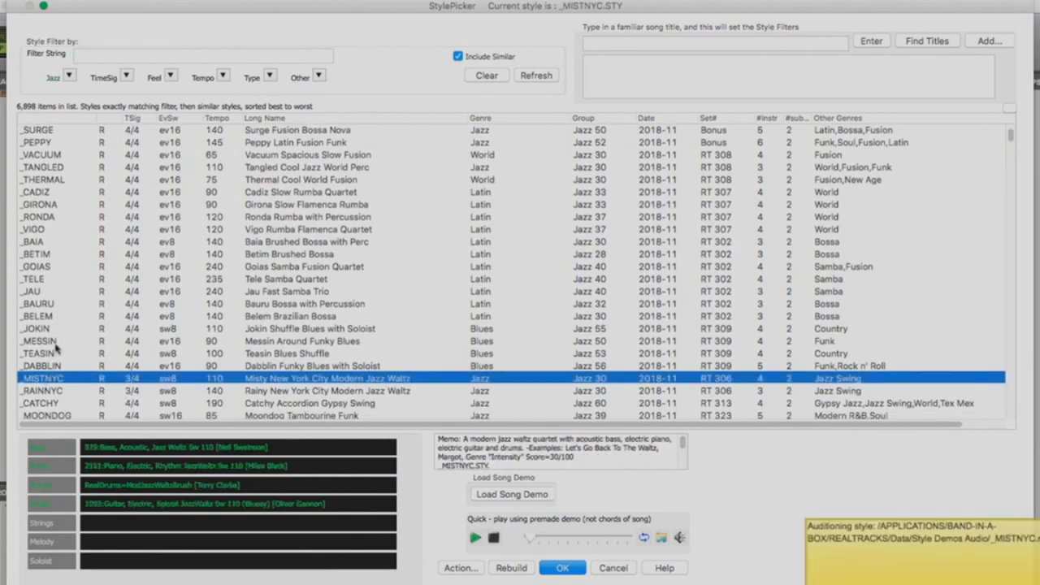
Step: Filter the styles by the Medium Rock category and audition the _HROCKLA hard rock style at the start of the list
scroll(58, 349, down, 10)
scroll(58, 346, down, 5)
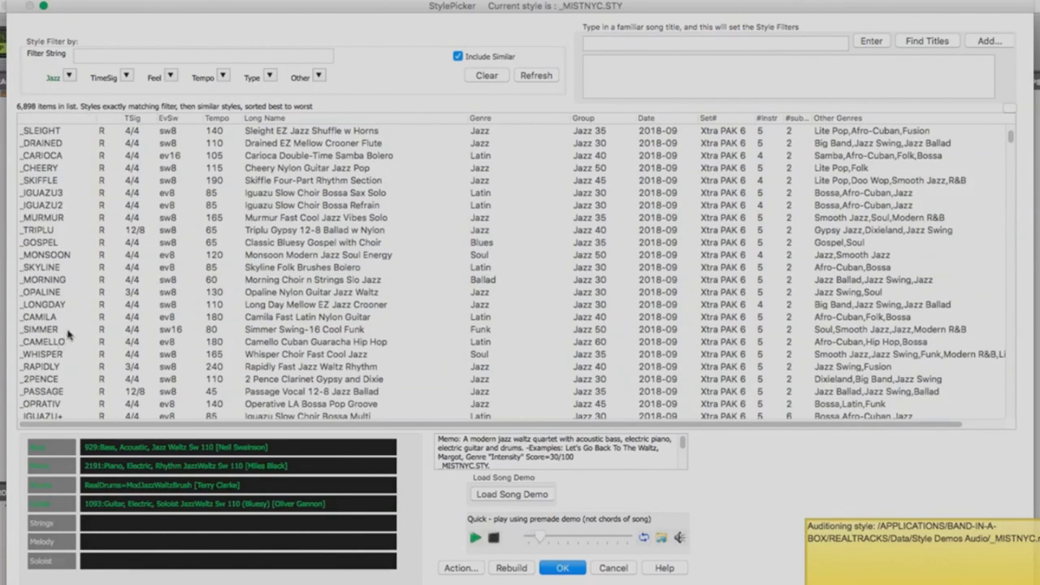
click(70, 76)
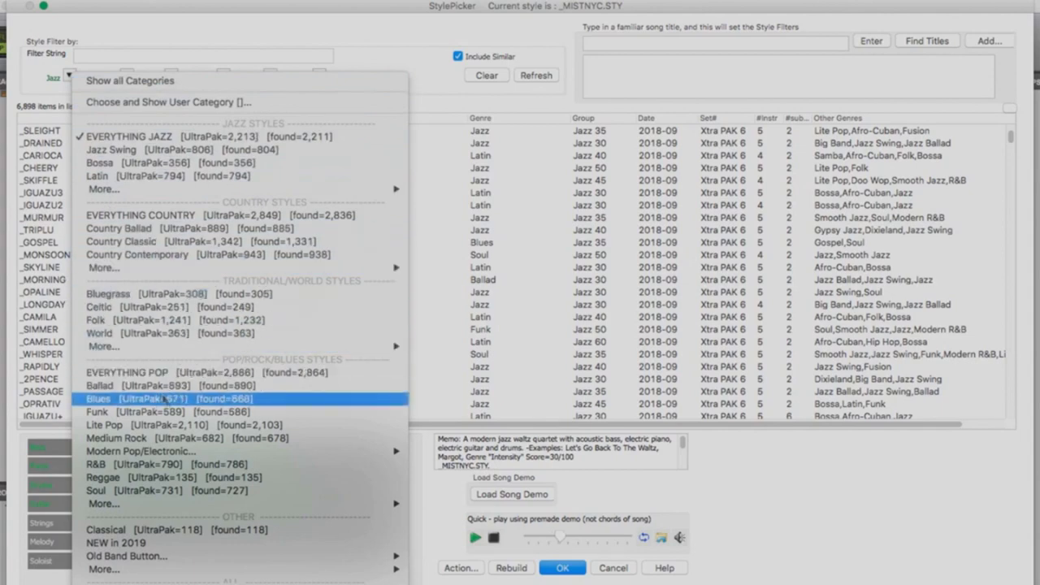
click(151, 439)
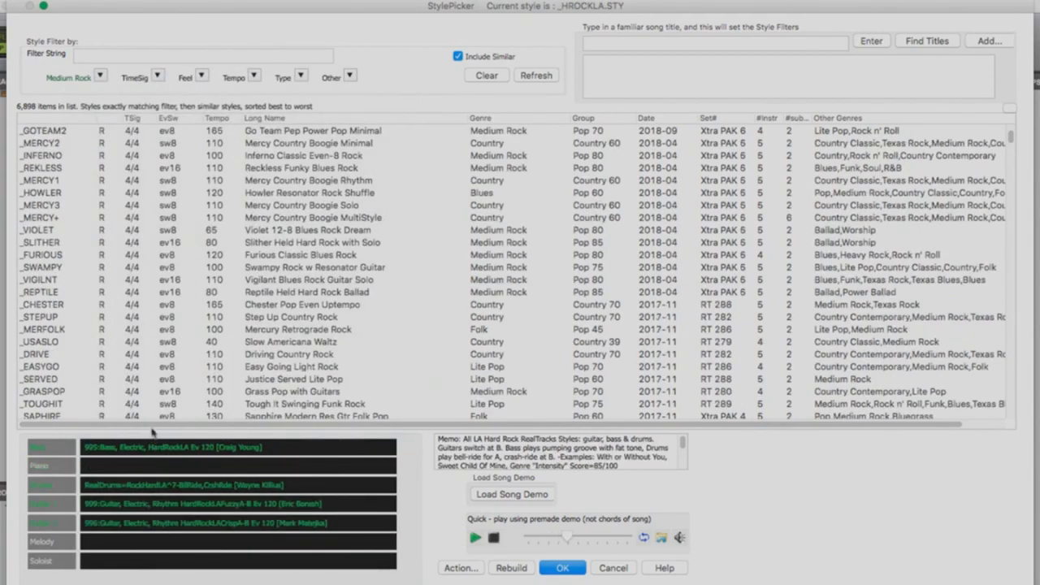
scroll(130, 317, up, 5)
scroll(122, 292, up, 5)
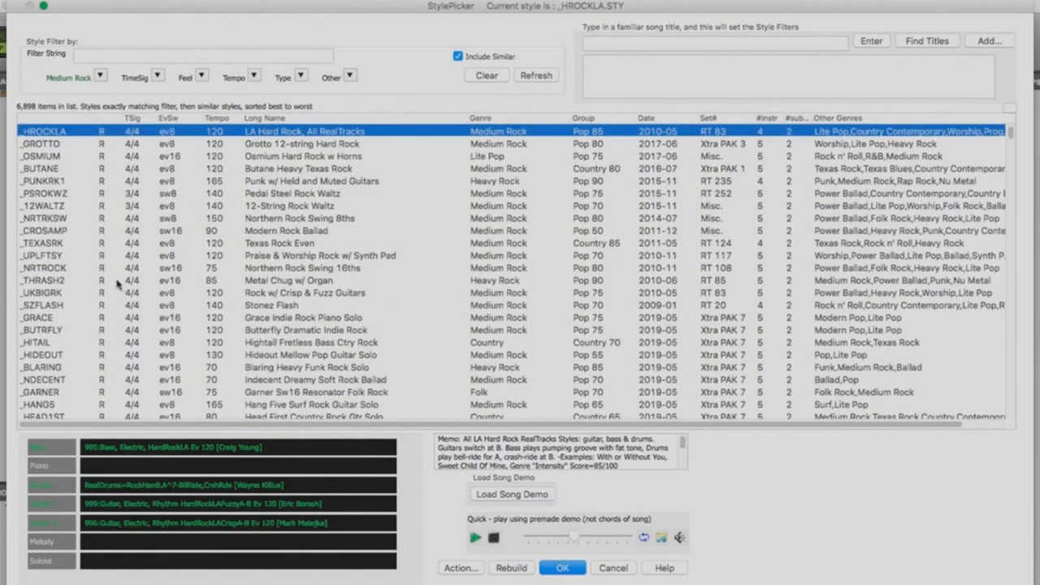
double_click(69, 133)
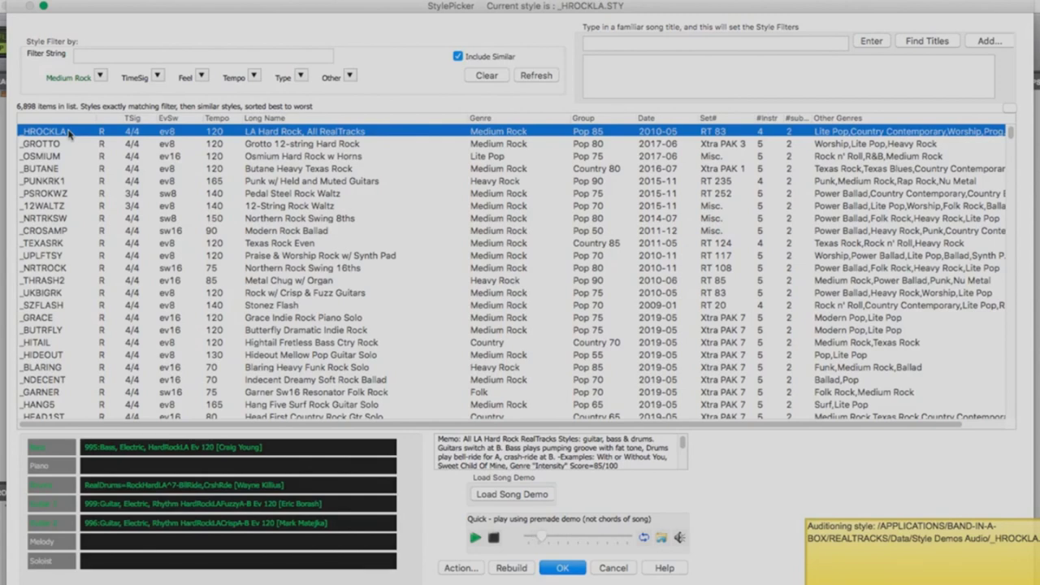
Step: Audition the _HANG5 surf rock, _MONTANA folk rock ballad and _SHRIEK heavy funk rock styles
scroll(65, 244, down, 2)
click(60, 327)
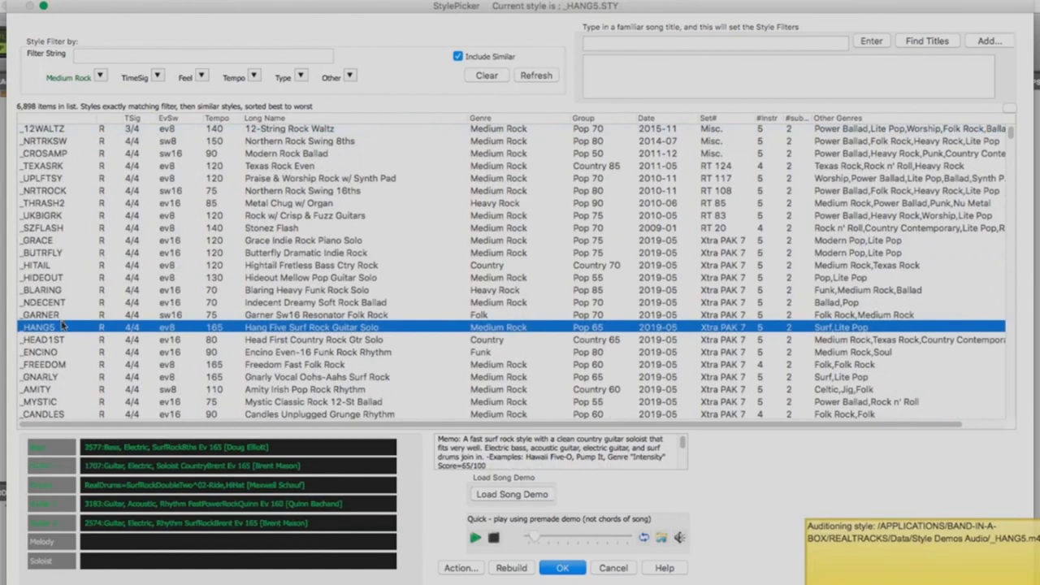
scroll(63, 326, down, 3)
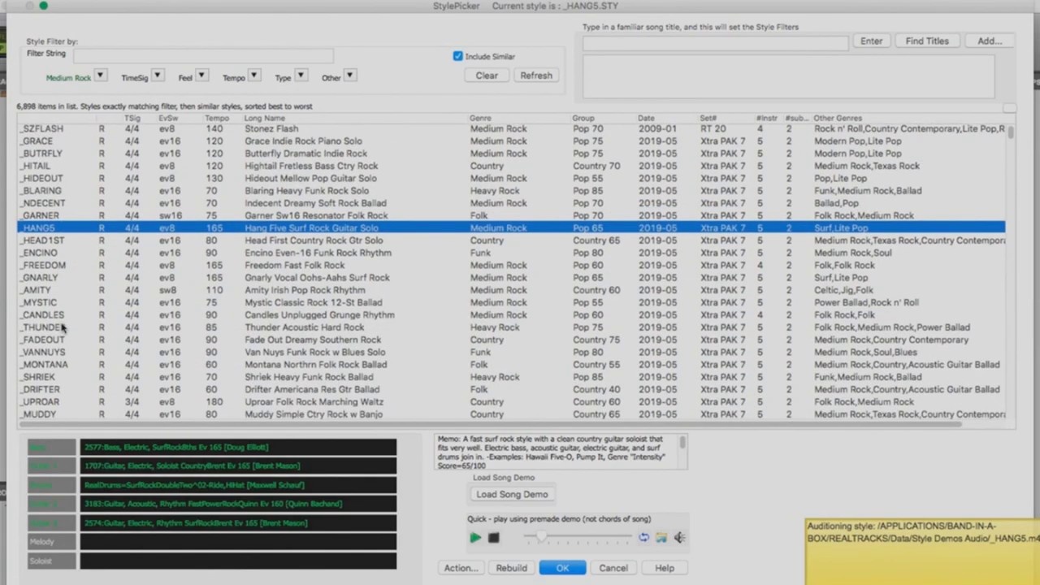
click(53, 365)
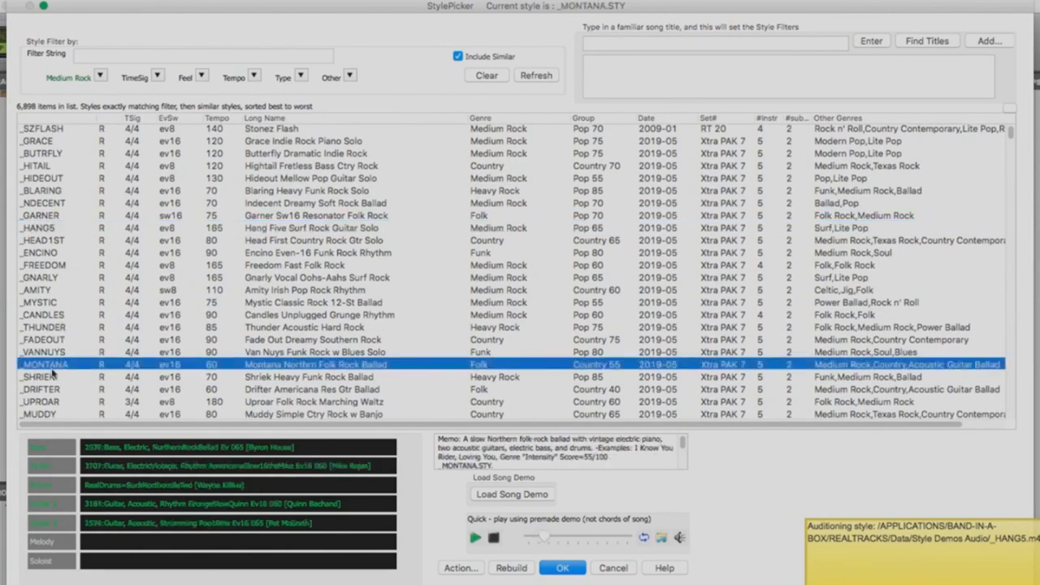
click(51, 376)
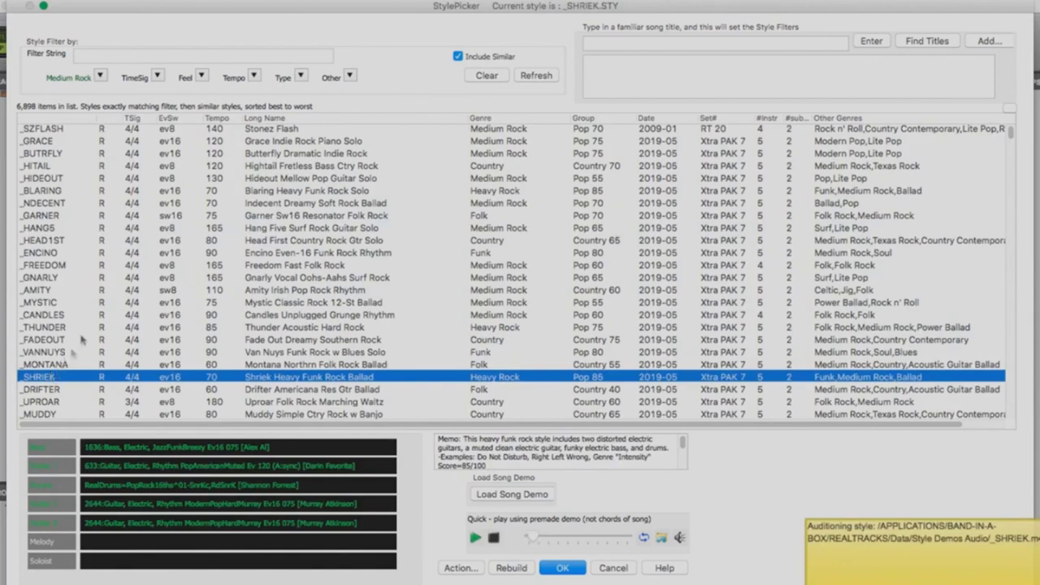
Step: Filter the styles by the EVERYTHING COUNTRY category and audition the _SITBACK country boom chick style
click(101, 76)
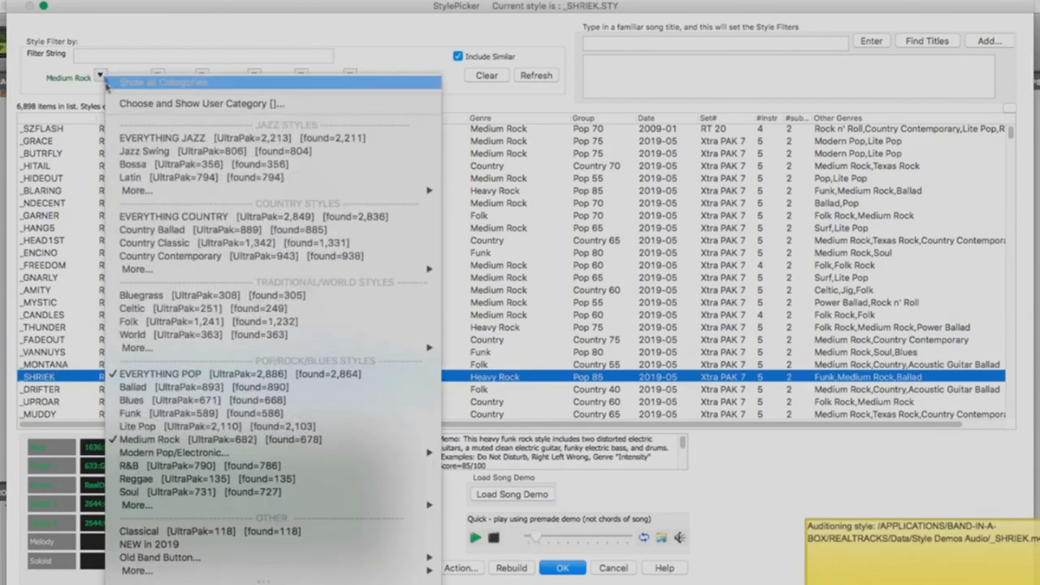
click(193, 221)
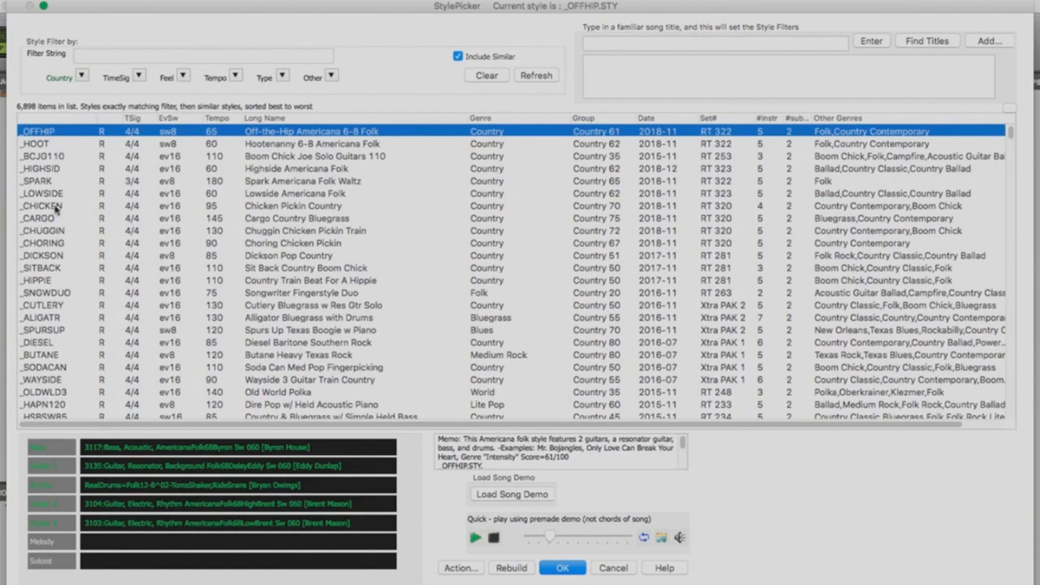
click(51, 268)
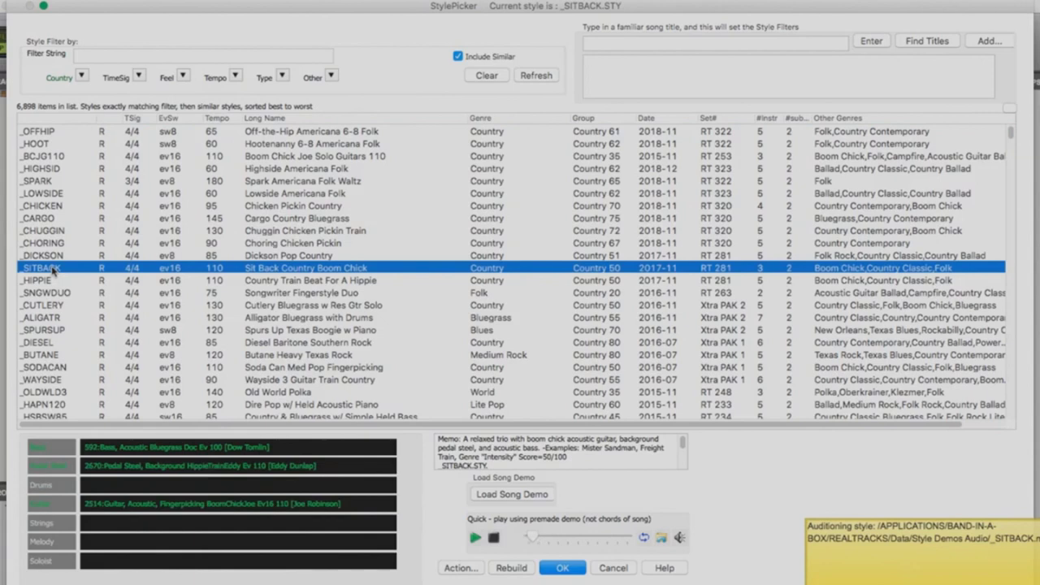
Step: Audition the _CUTLERY bluegrass style and the _CTRYPOP country pop style with pedal steel
scroll(52, 269, down, 3)
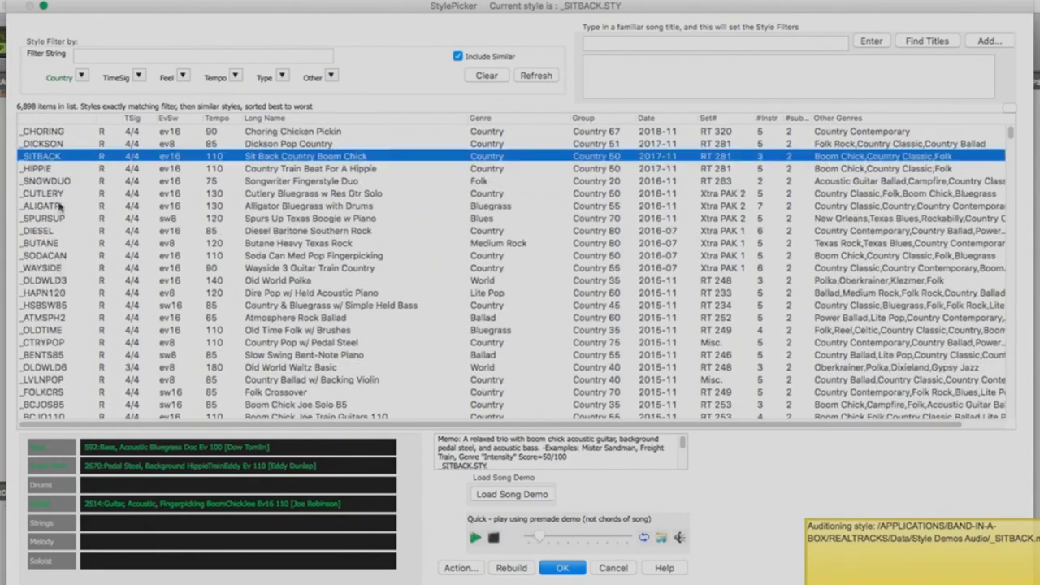
click(60, 193)
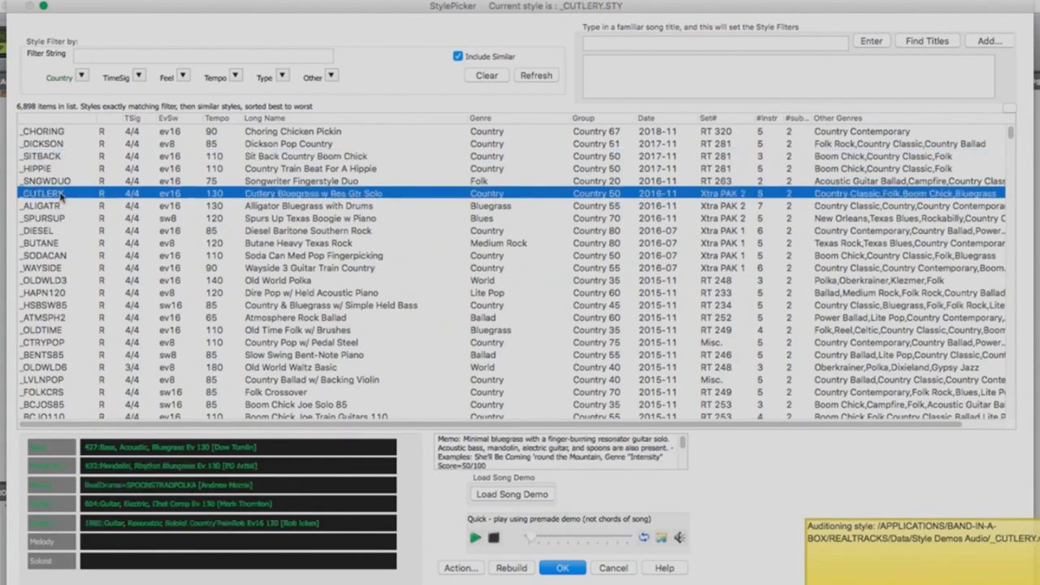
scroll(72, 232, down, 3)
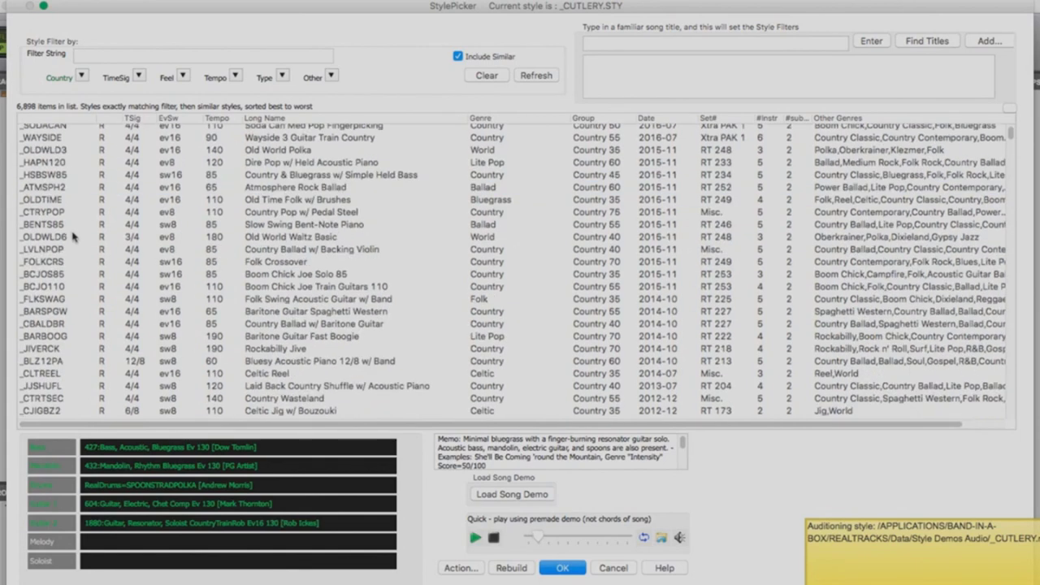
scroll(72, 236, down, 1)
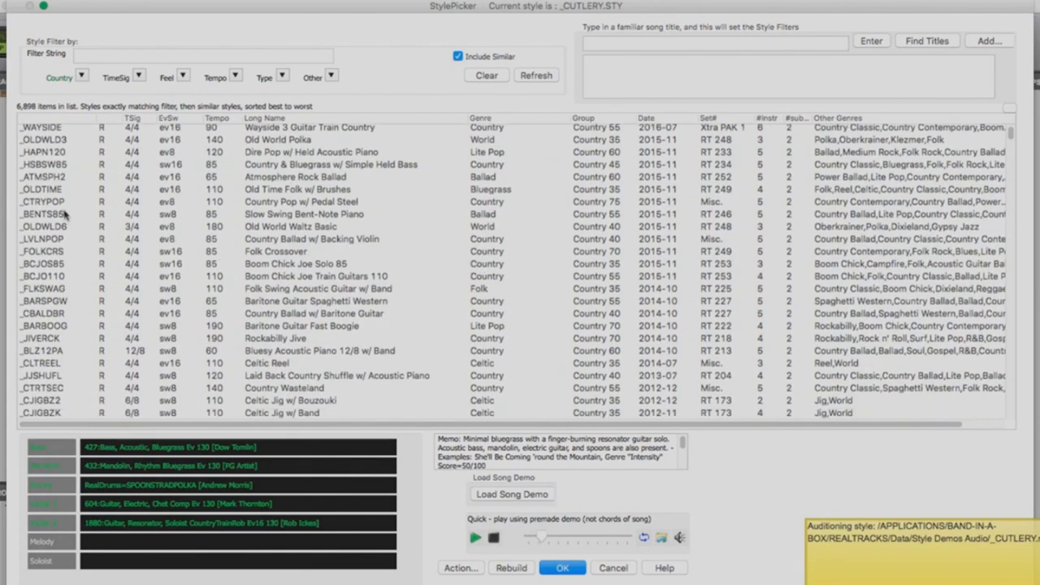
click(64, 203)
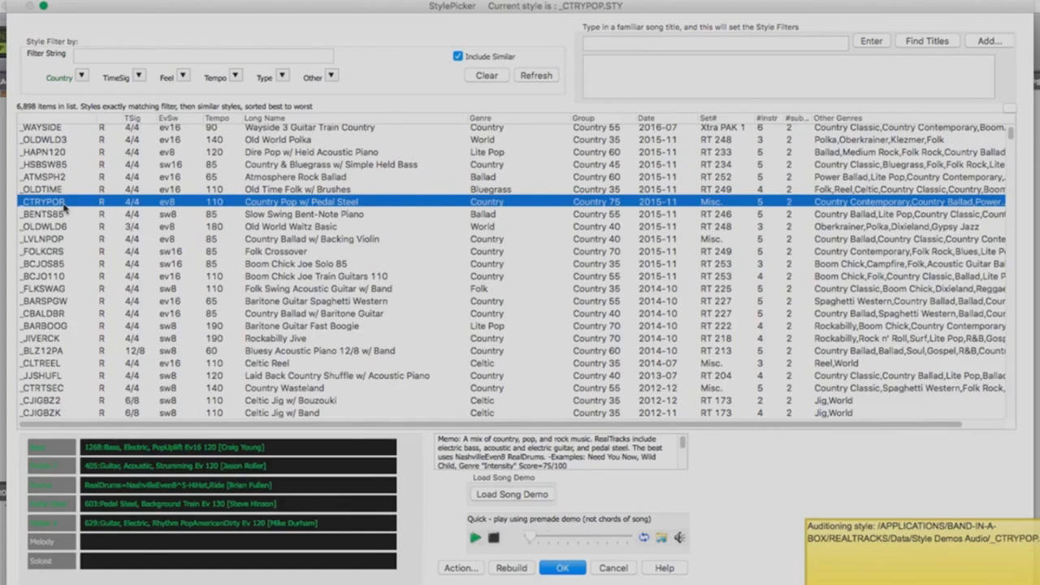
Step: Audition the _WANTED3 cowboy campfire fiddle style further down the country list
scroll(68, 256, down, 5)
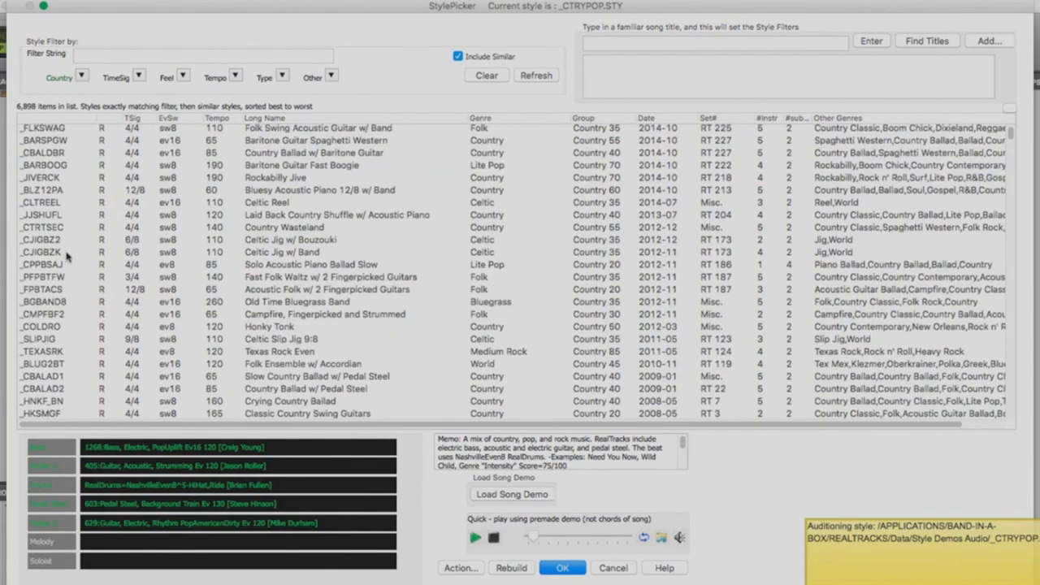
scroll(68, 256, down, 2)
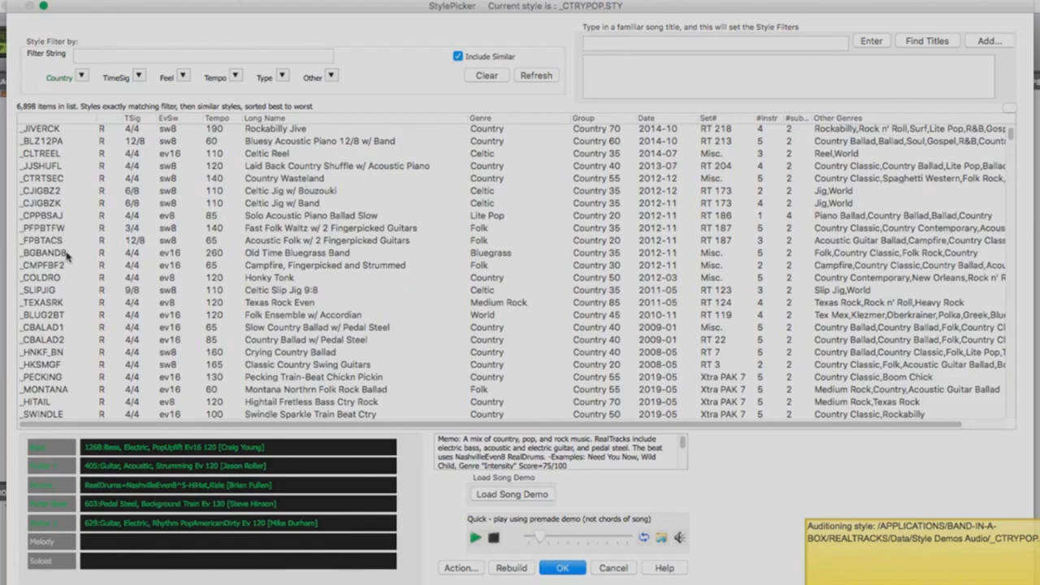
scroll(68, 256, down, 6)
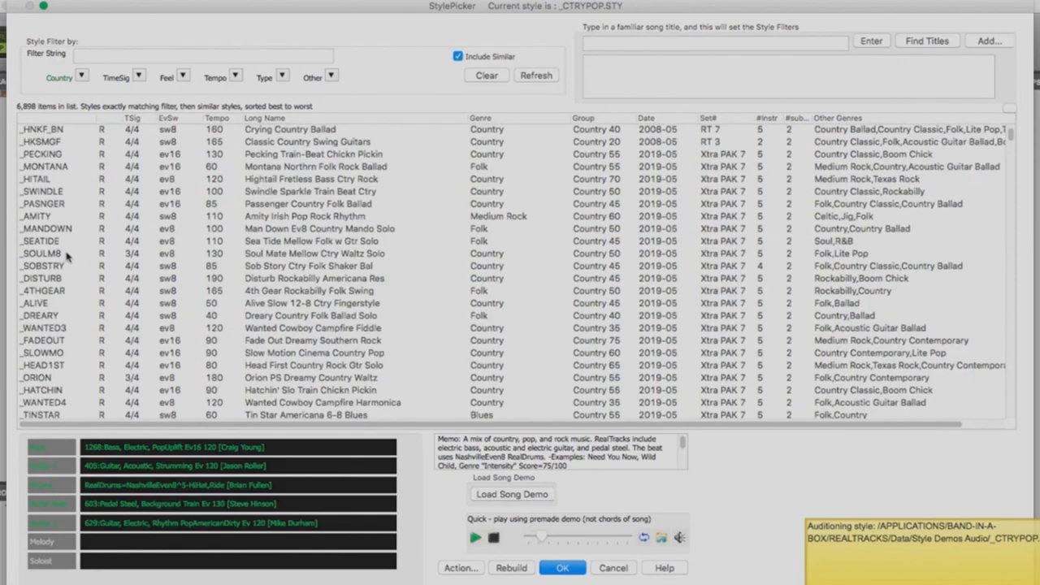
click(55, 326)
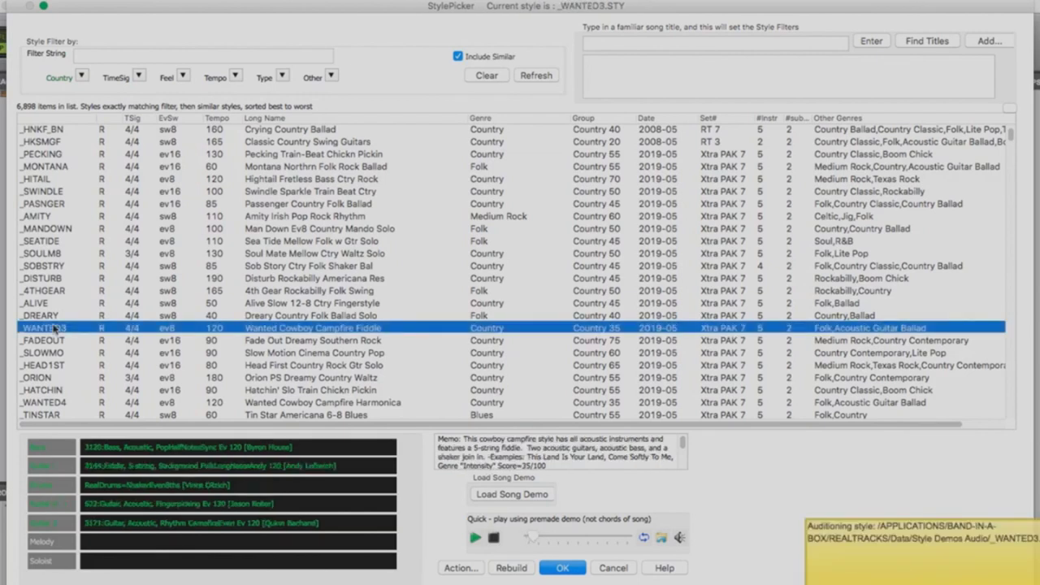
Step: Filter the styles by the Funk category and audition the _SANFRAN San Francisco funk style
click(82, 76)
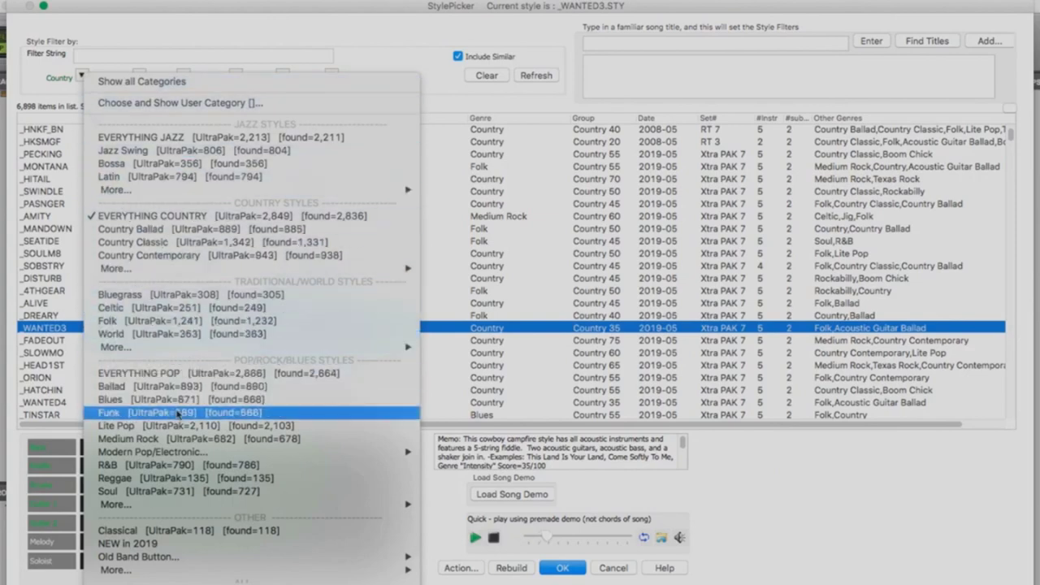
click(140, 414)
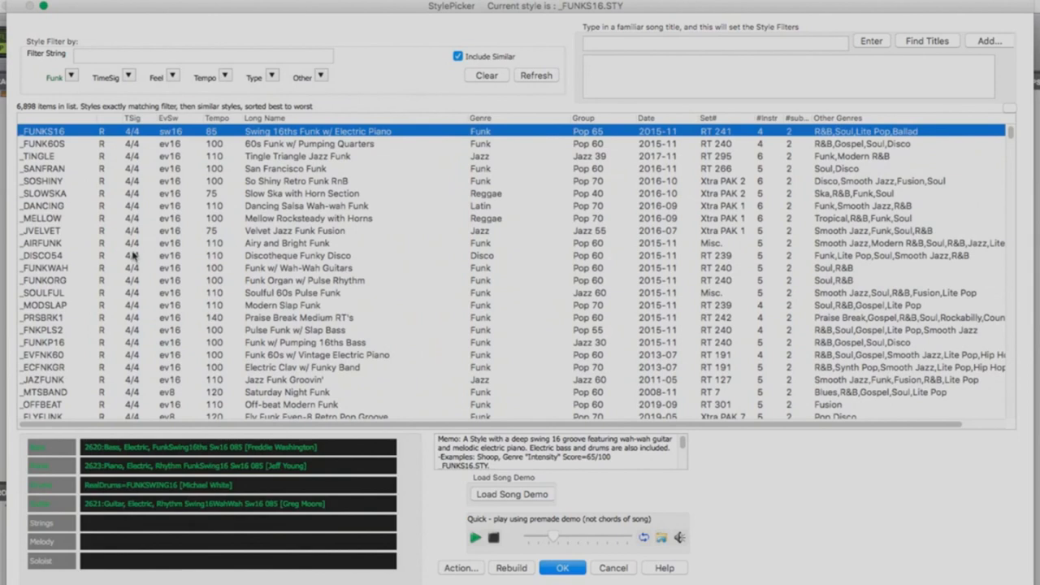
click(69, 170)
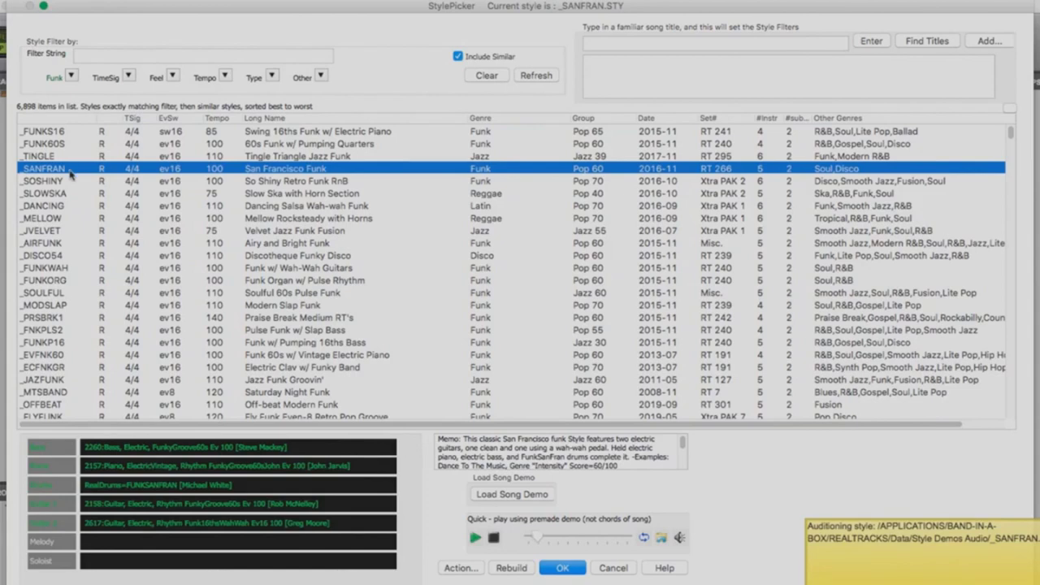
Step: Audition the _OFFBEAT modern funk style further down the funk list
scroll(70, 210, down, 3)
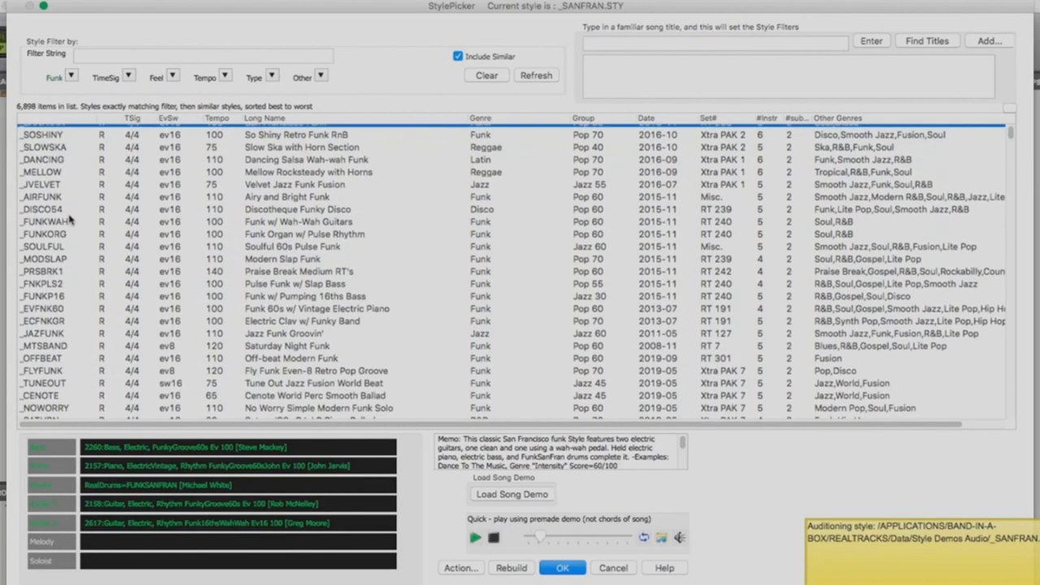
scroll(70, 220, down, 1)
scroll(70, 219, down, 1)
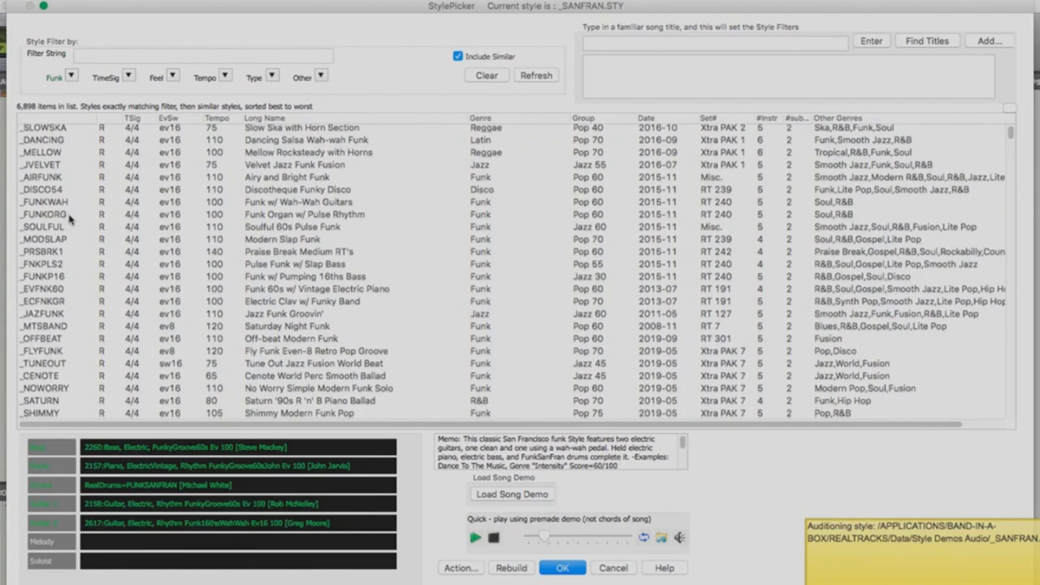
scroll(70, 219, down, 2)
scroll(70, 220, down, 3)
scroll(71, 218, down, 1)
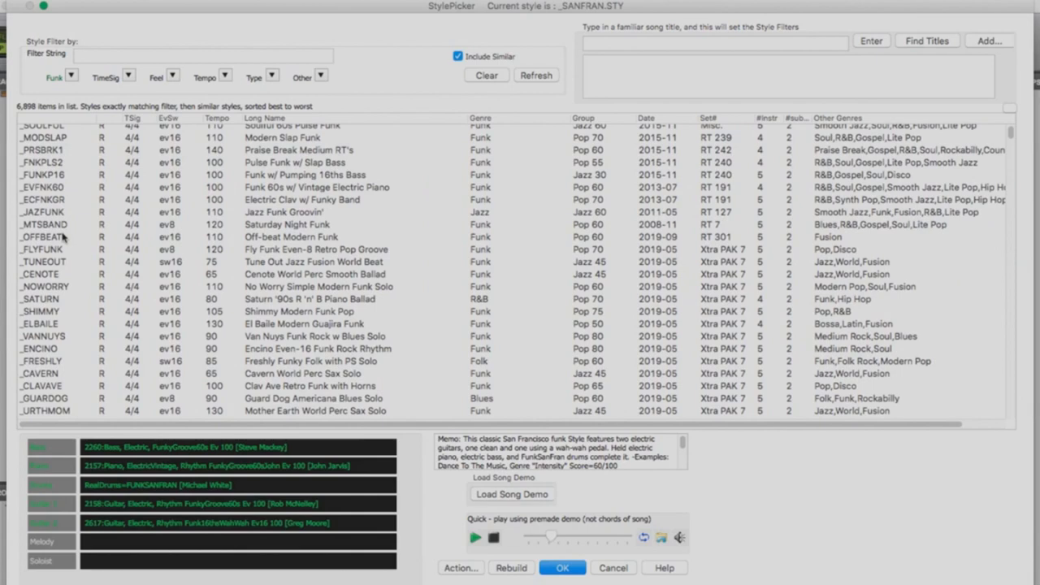
click(62, 236)
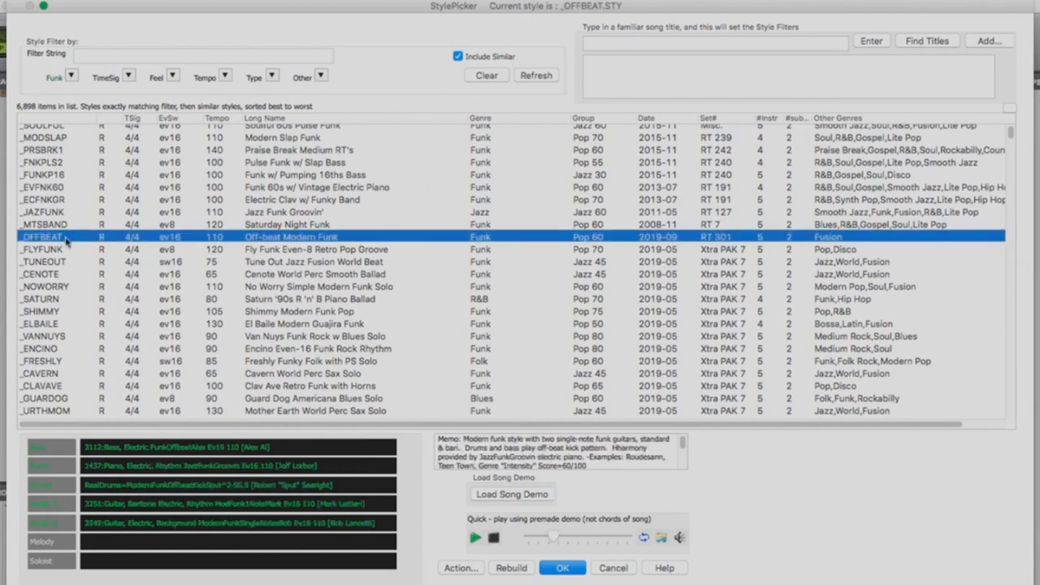
Step: Audition the _LASHOUT modern funk quartet style
scroll(71, 242, down, 4)
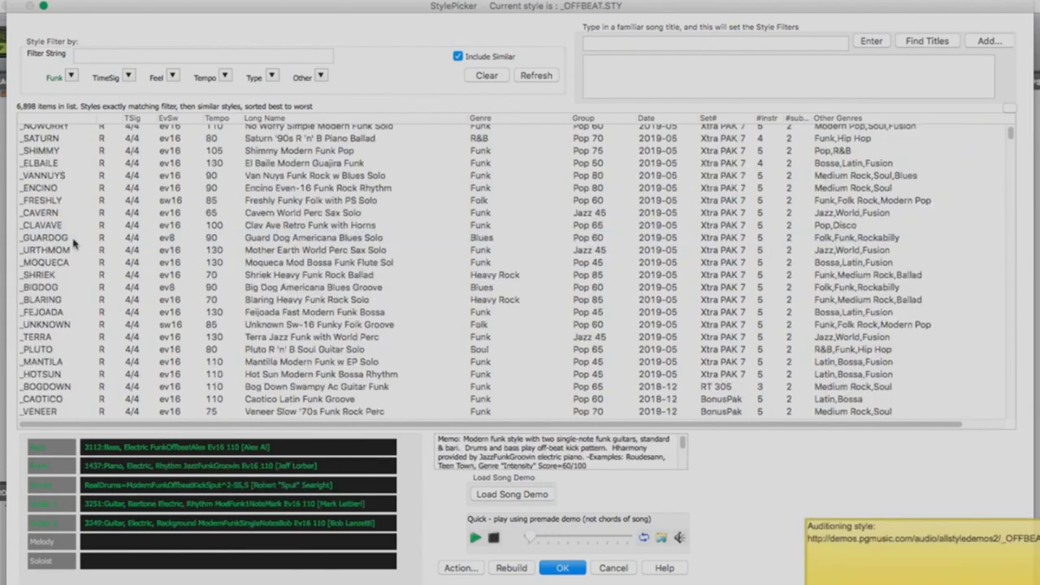
scroll(73, 242, down, 4)
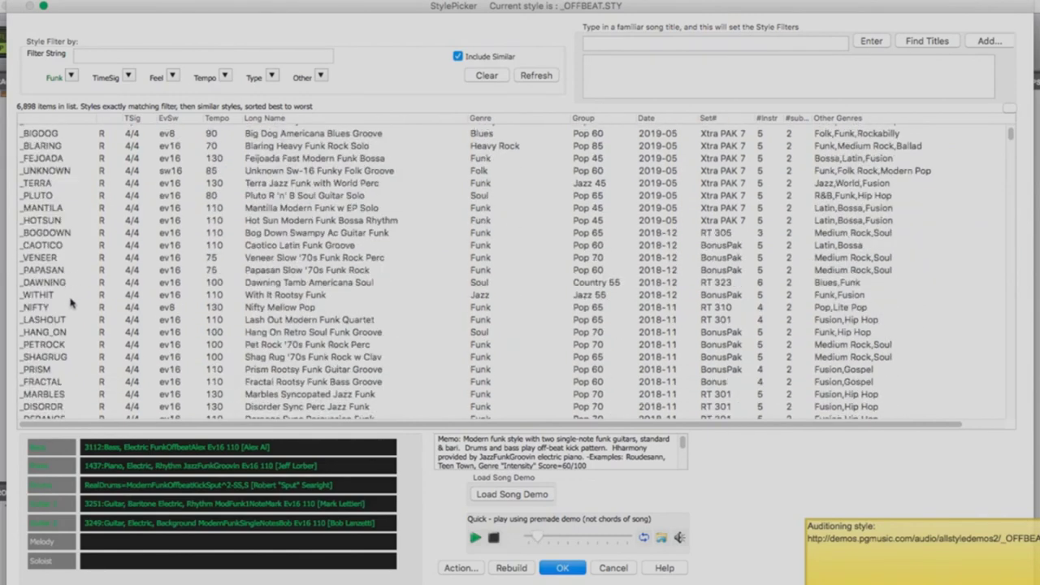
click(72, 318)
Step: Choose the _FETCHIN offbeat modern funk style as the song's style and close the StylePicker
scroll(73, 309, down, 5)
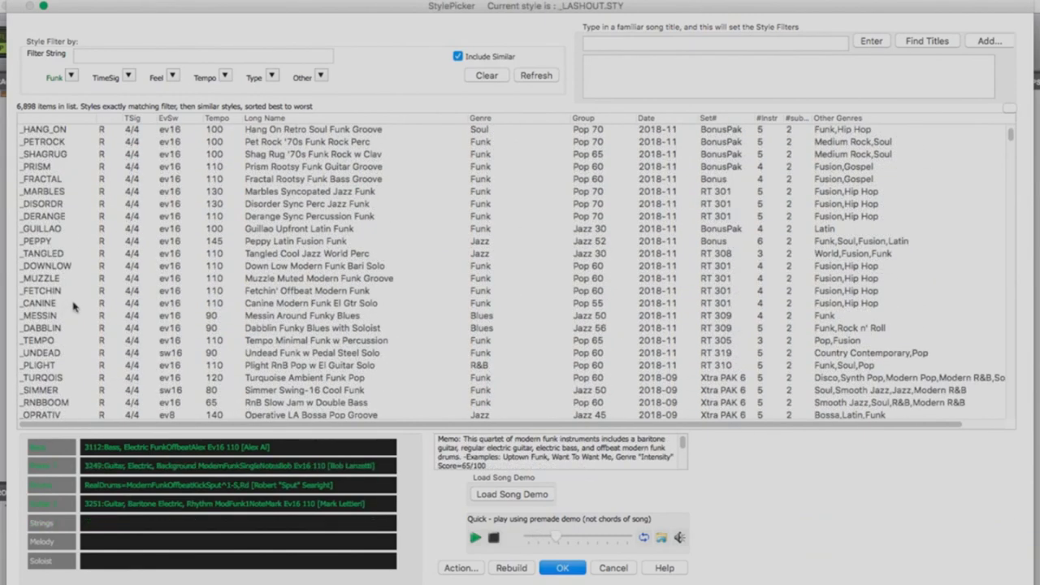
click(69, 294)
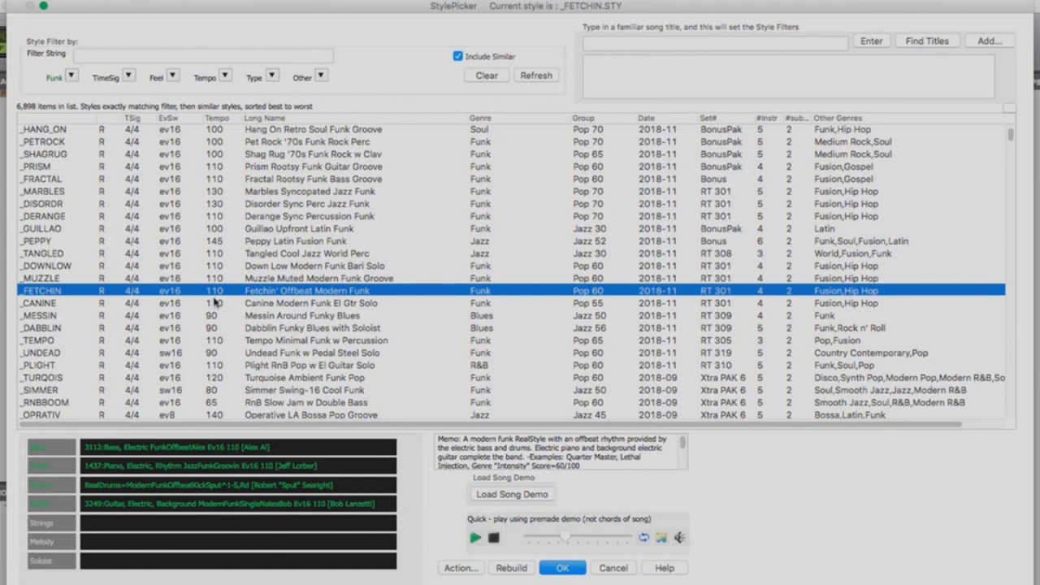
click(562, 568)
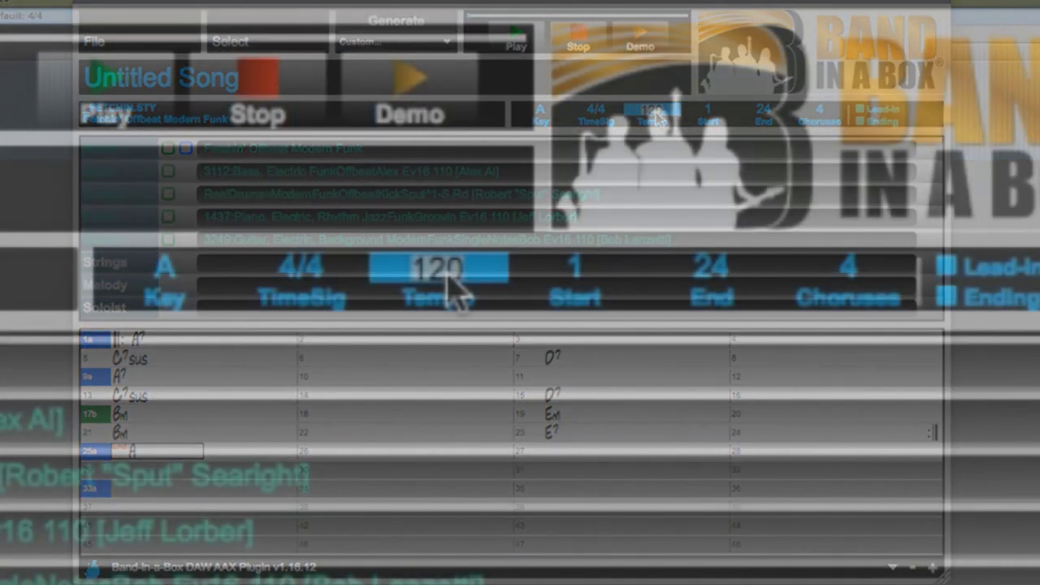
Step: Set the tempo to 114 in both the plugin song and the Pro Tools session
text(114)
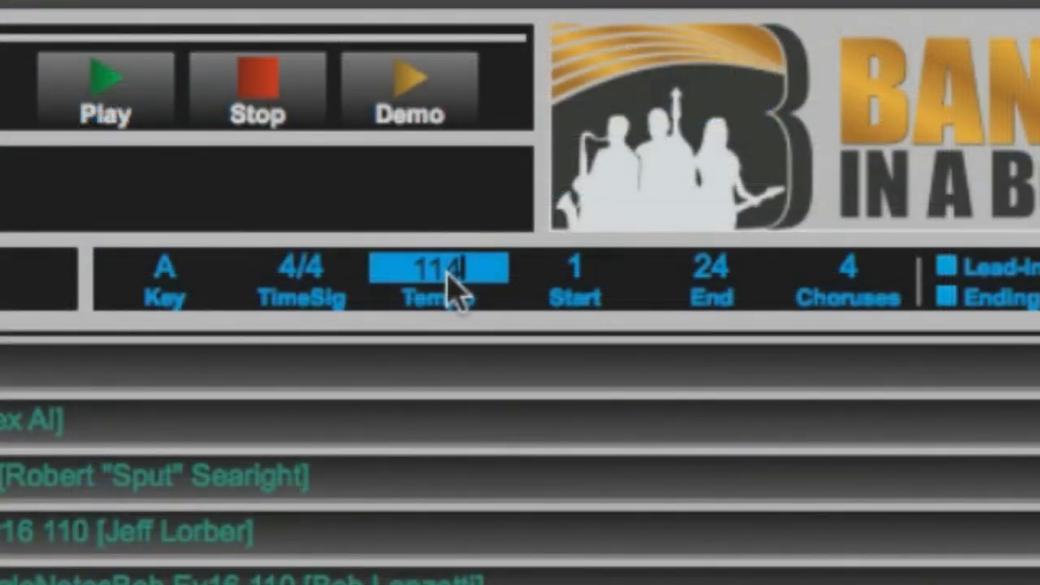
key(Return)
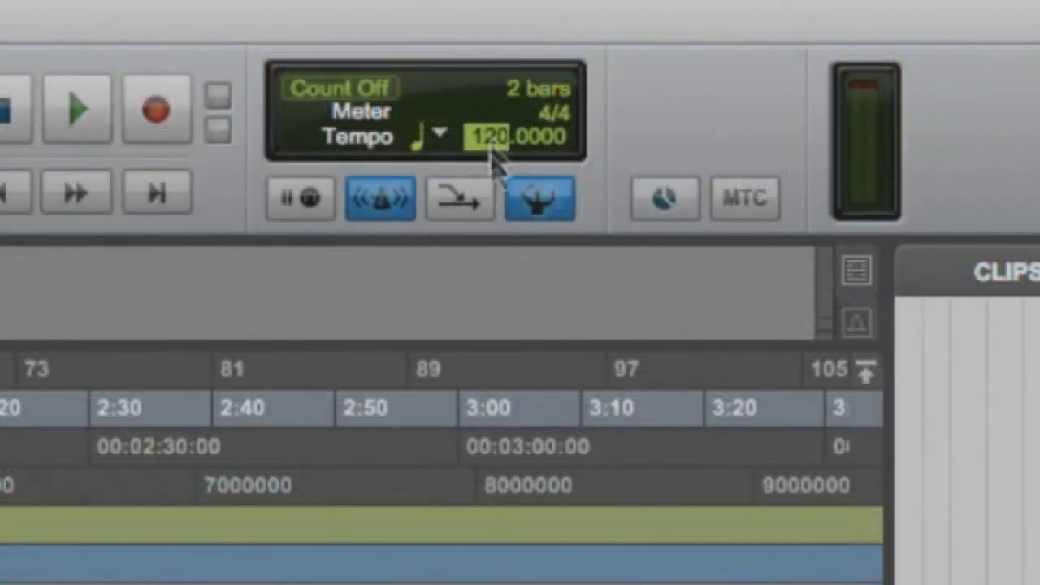
text(114)
key(Return)
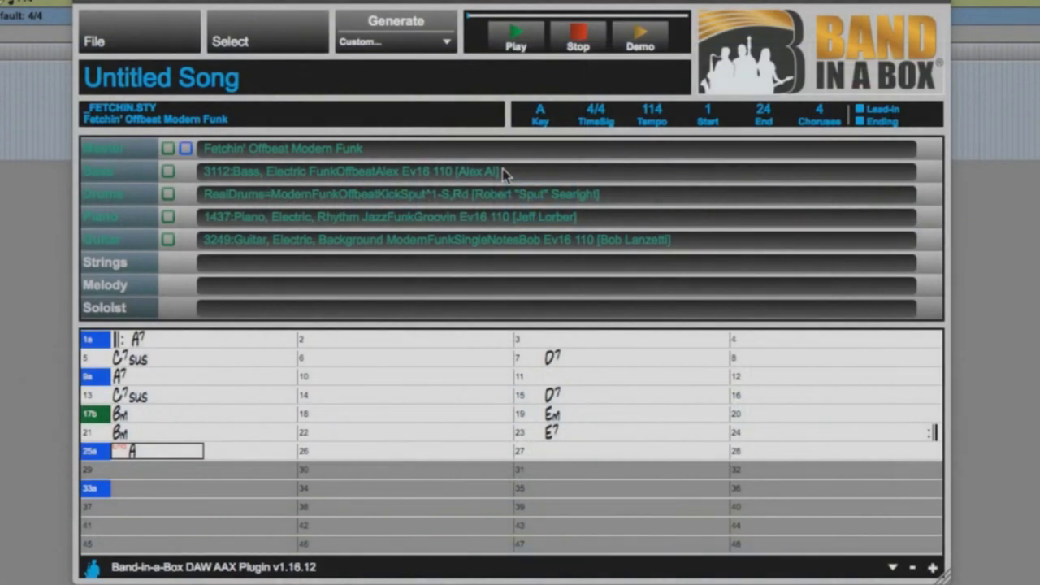
Step: Generate the tracks for the funk song and play the arrangement inside the plugin
click(446, 43)
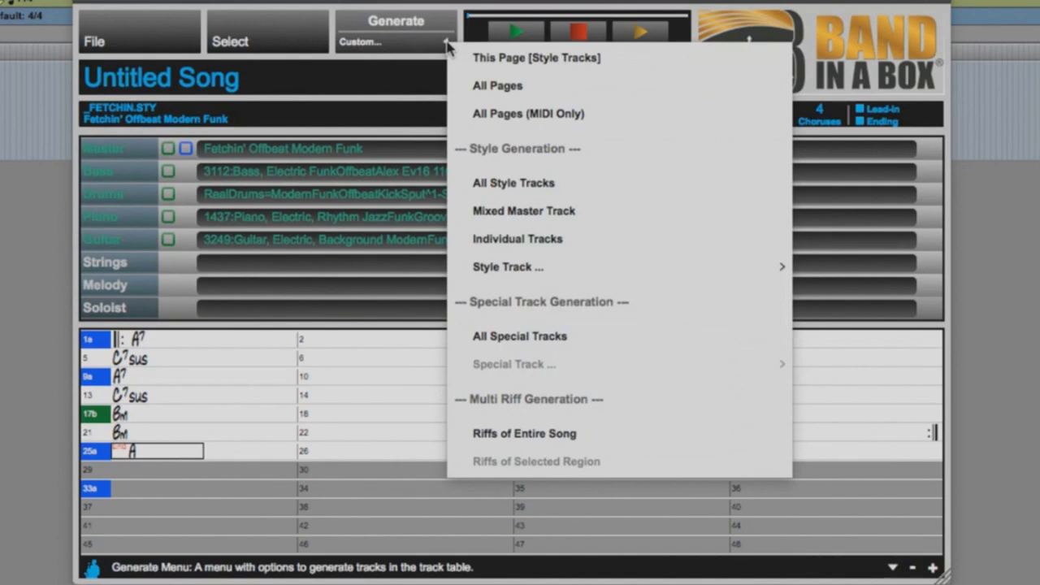
click(399, 27)
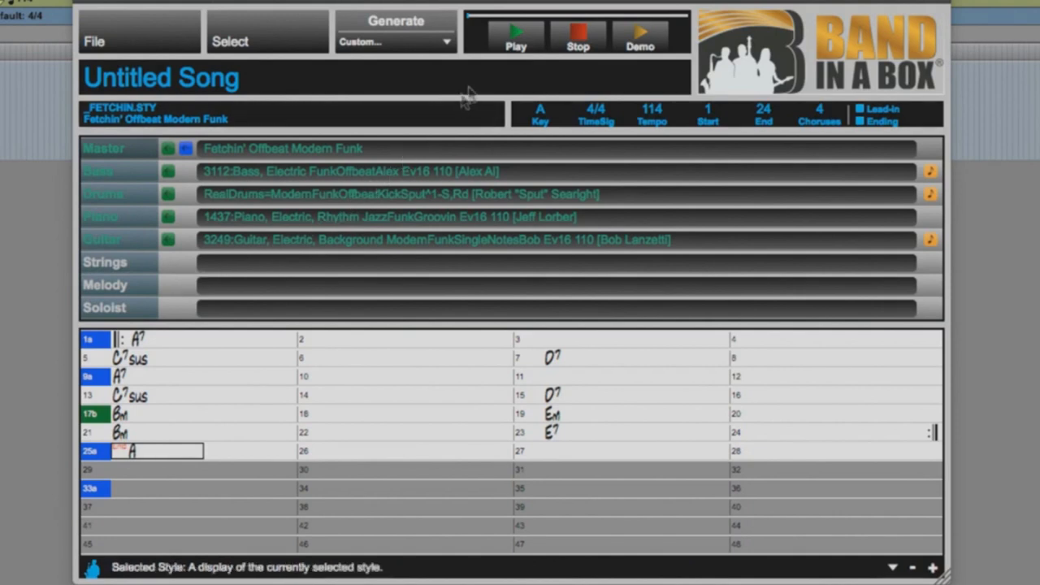
click(514, 42)
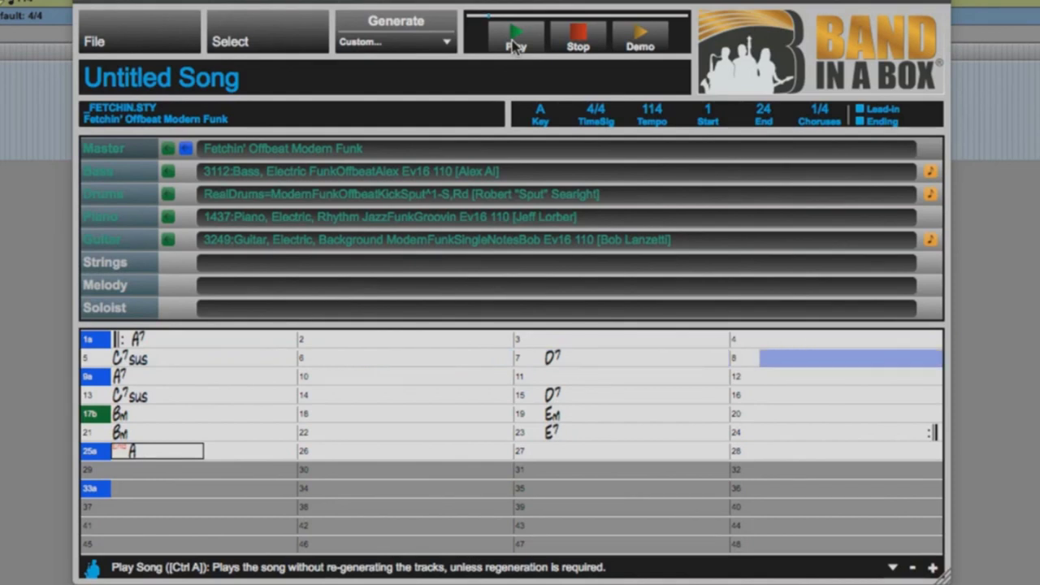
click(575, 41)
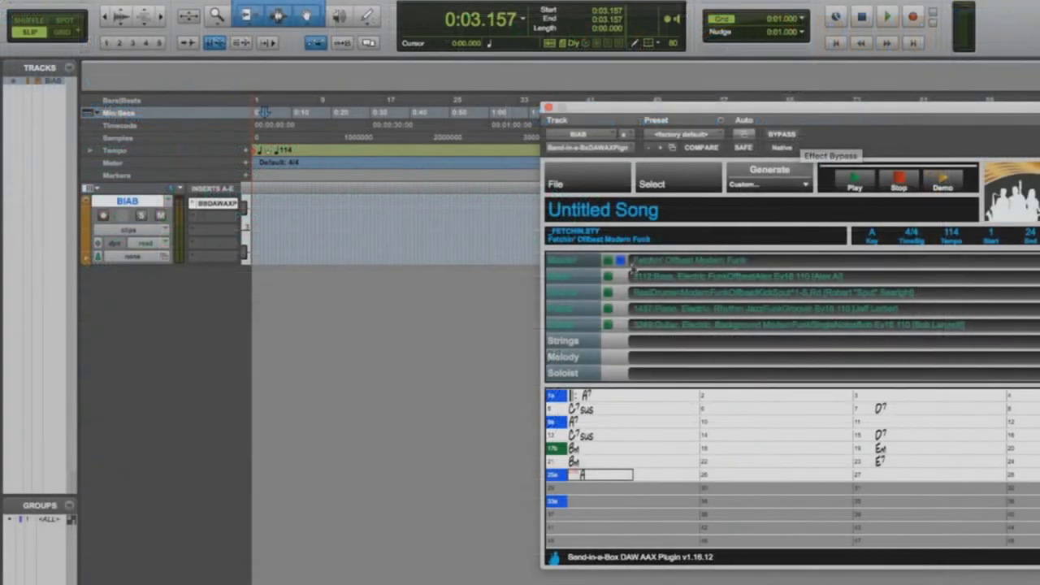
Step: Bring only the generated bass track to the start of the session timeline as a new audio track and play it back
drag(606, 280, 463, 322)
drag(362, 318, 252, 299)
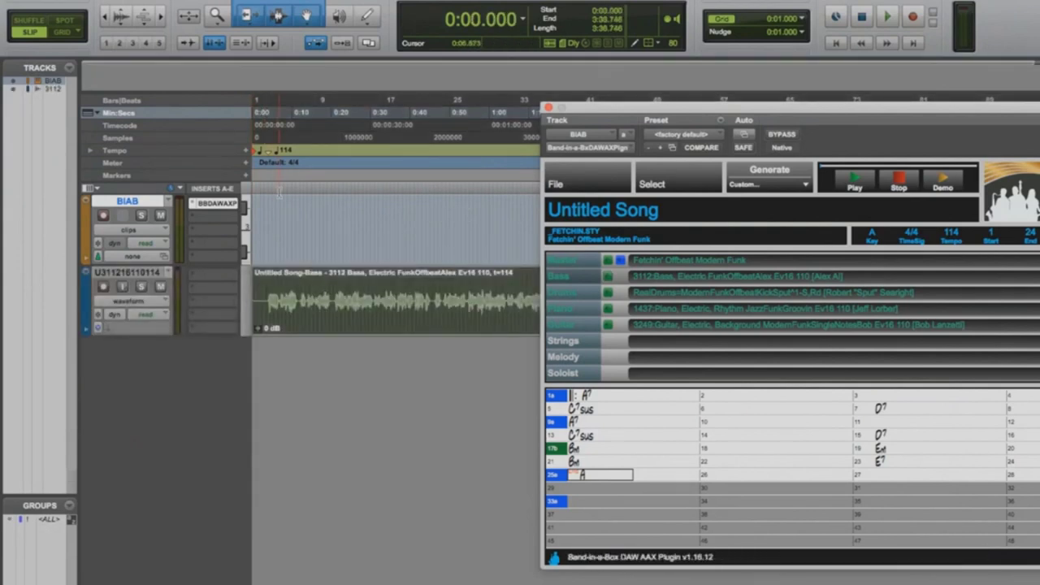
click(266, 137)
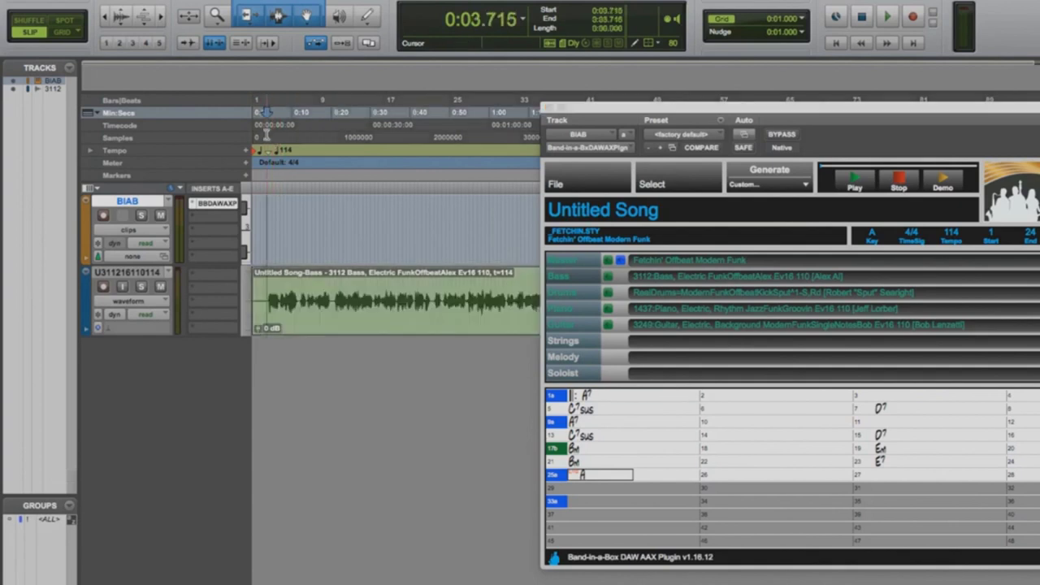
key(space)
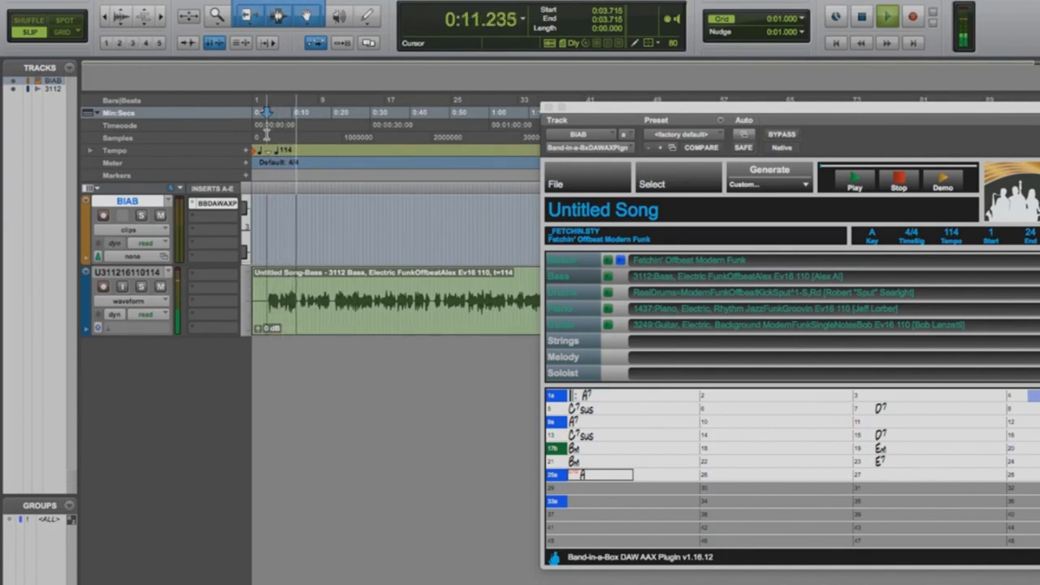
key(space)
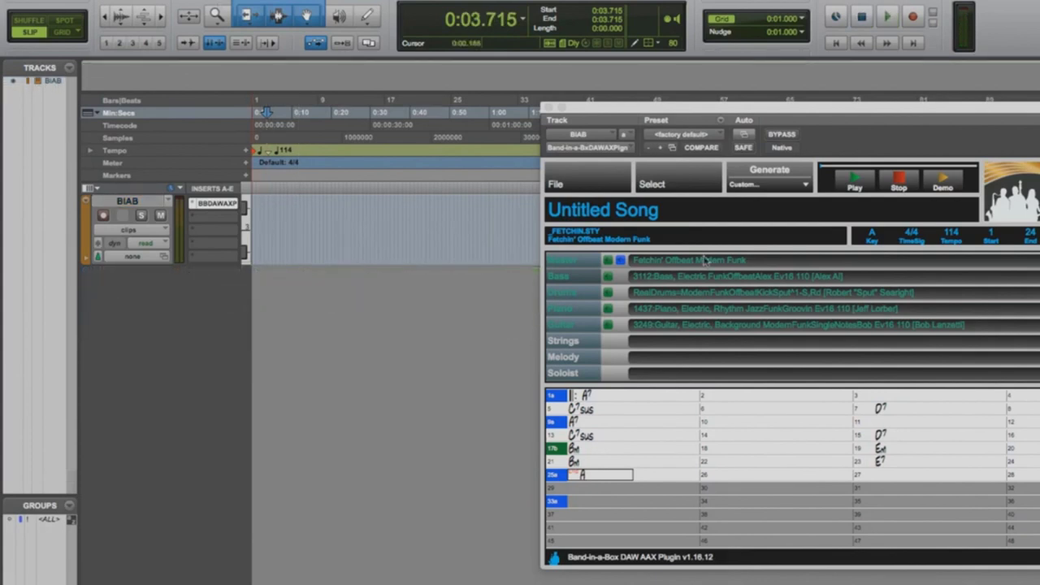
Step: Bring all the generated tracks into the session as individual audio tracks and, during playback, add solo to the bass, guitar, piano and drums
drag(620, 260, 252, 284)
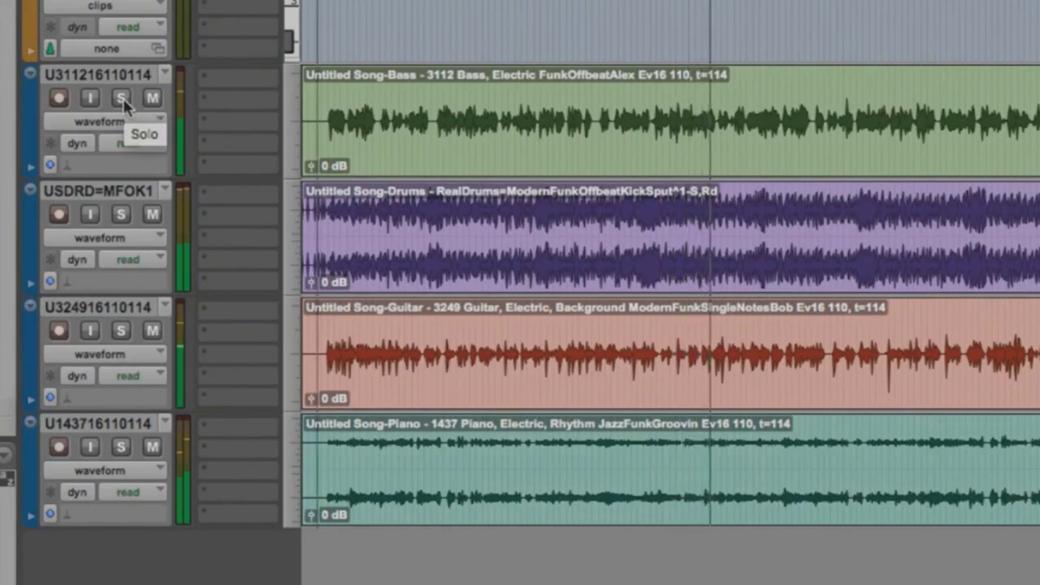
click(122, 99)
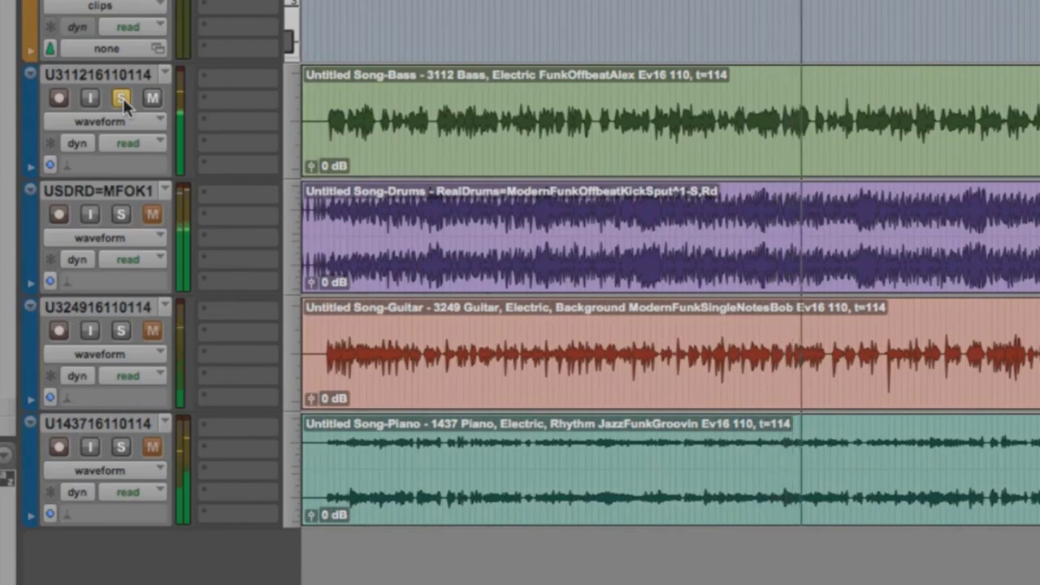
click(121, 331)
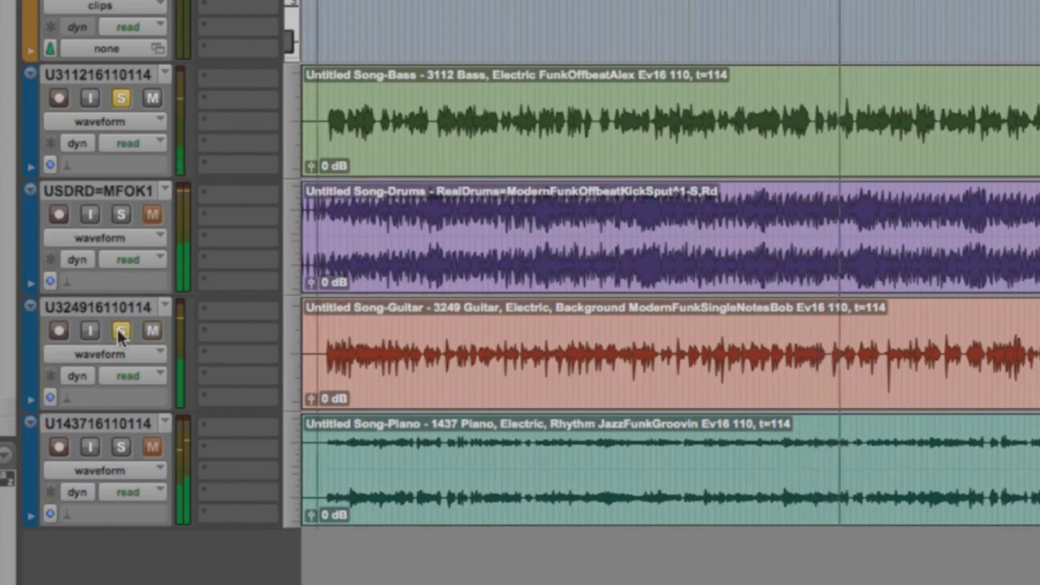
click(120, 446)
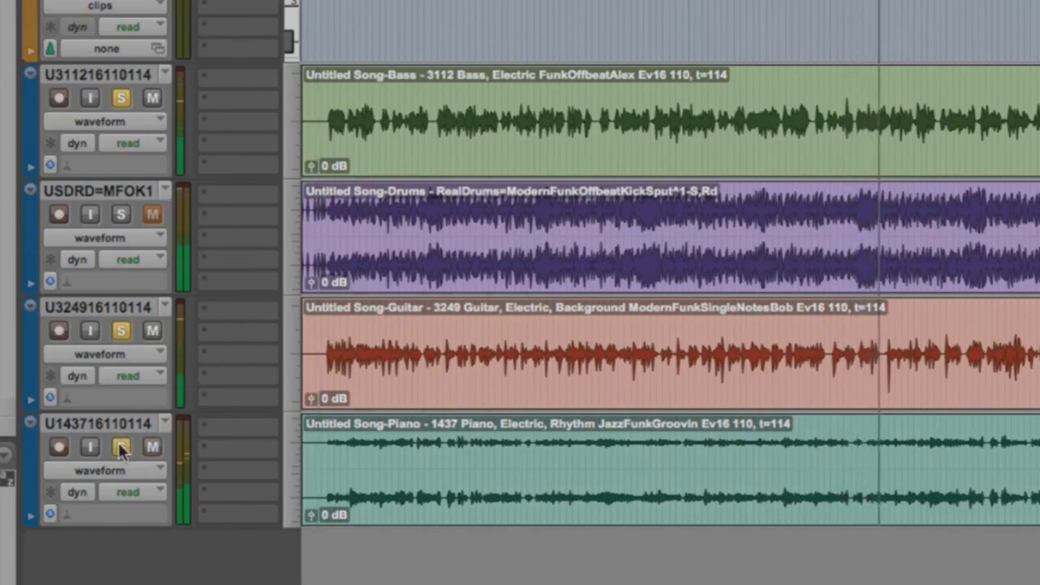
click(125, 213)
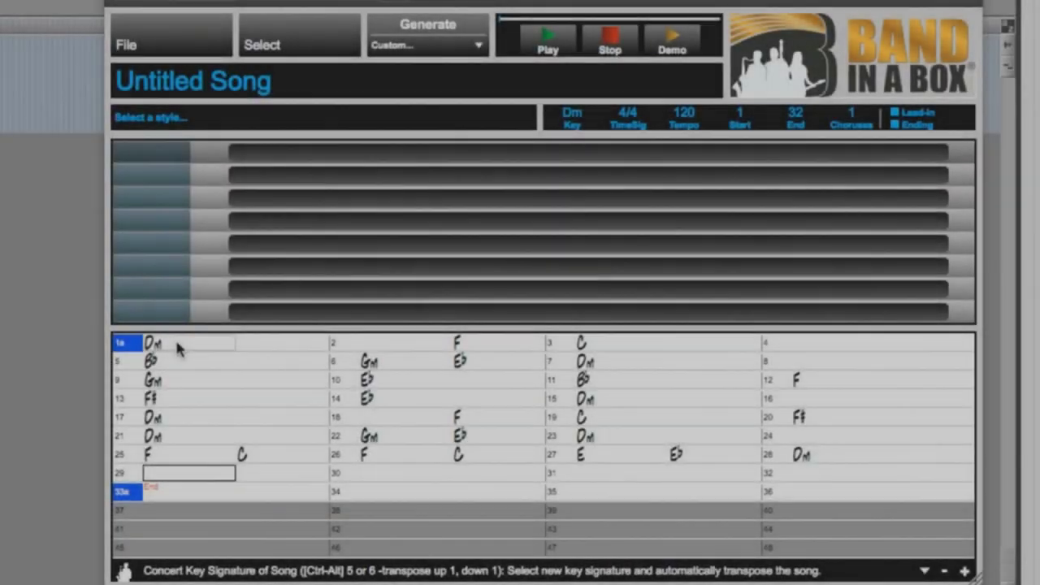
Step: Complete the D minor chord chart with F and C in bar 29 and an ending Dm chord in bar 33
text(F,C)
key(Return)
key(Return)
key(Return)
text(Dm)
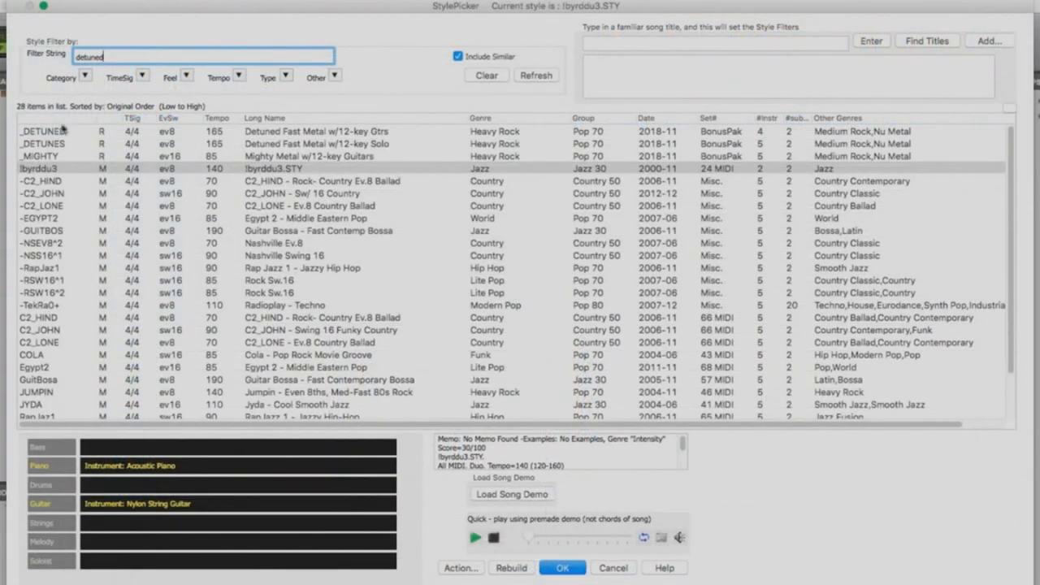
Step: Choose the Detuned Fast Metal w/12-key Gtrs style for the D minor song, generate its tracks and play them in the session
click(63, 131)
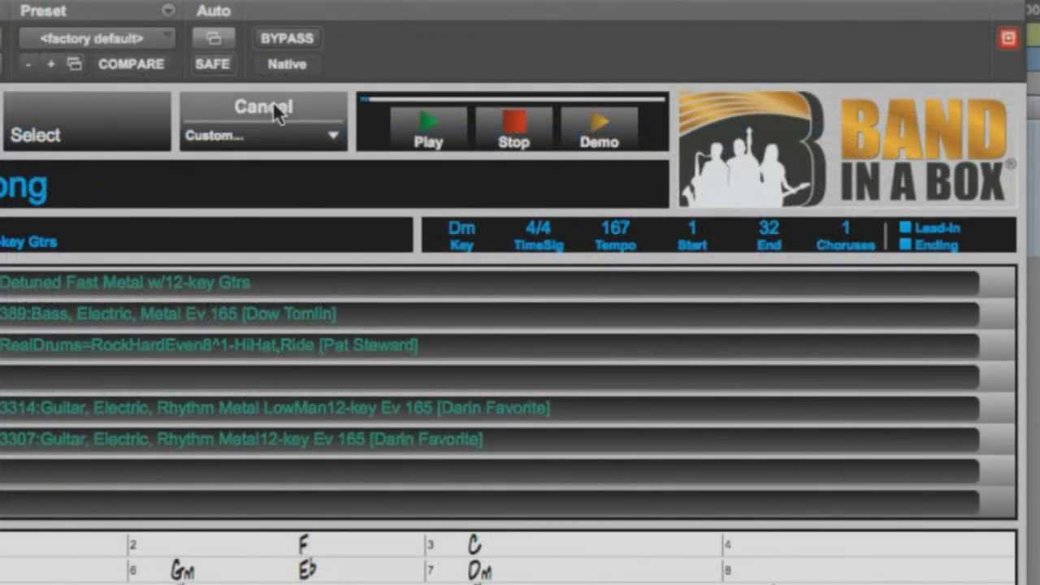
click(814, 29)
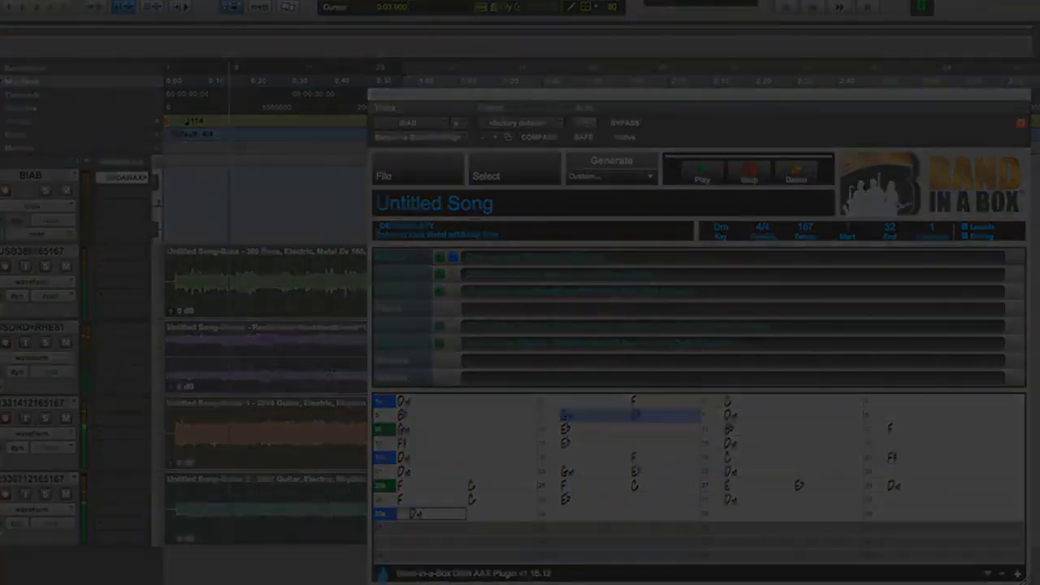
Step: Paste the repeat of the D, G and A progression through bar 16 and add an ending D chord in bar 17
key(ctrl+v)
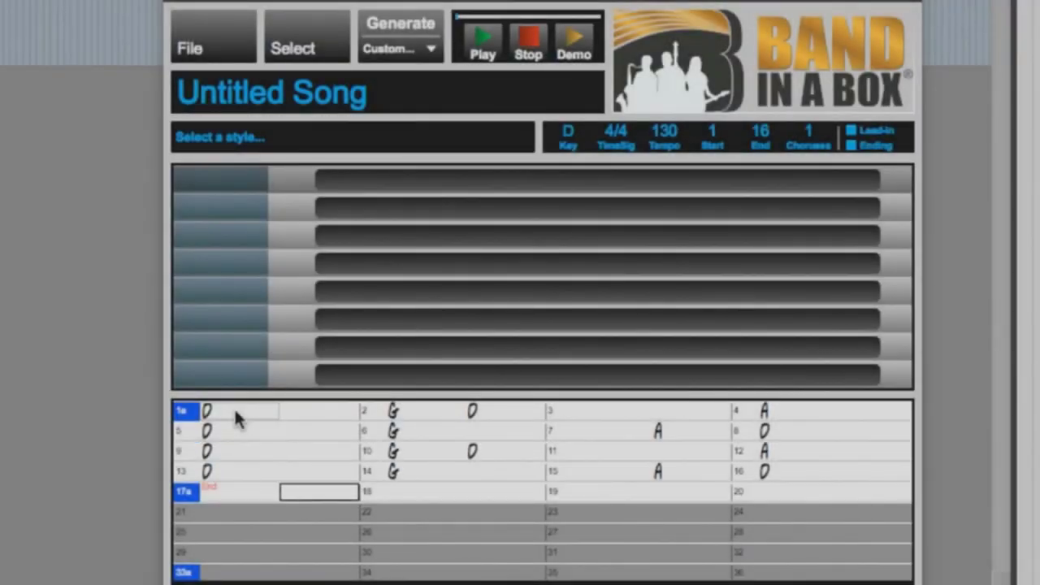
key(Left)
text(D)
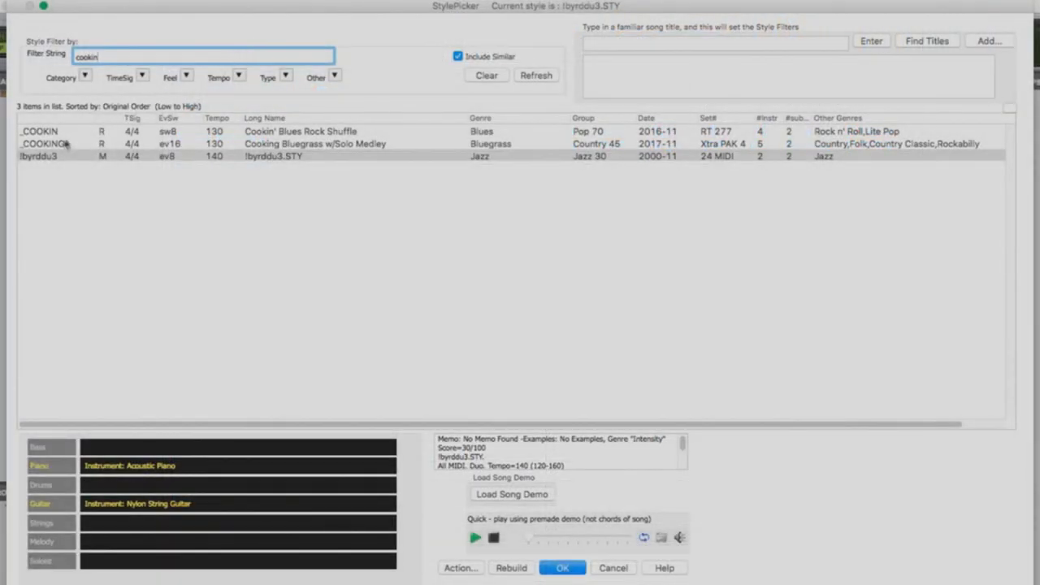
Step: Choose the Cooking Bluegrass w/Solo Medley style, generate the song and place its individual tracks at the start of the session timeline
click(67, 144)
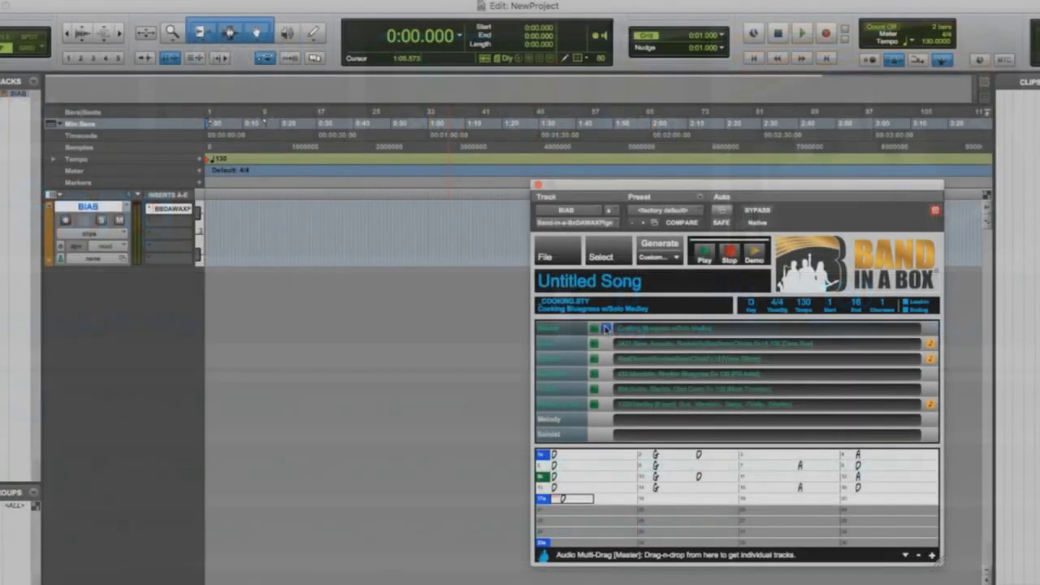
drag(543, 555, 213, 286)
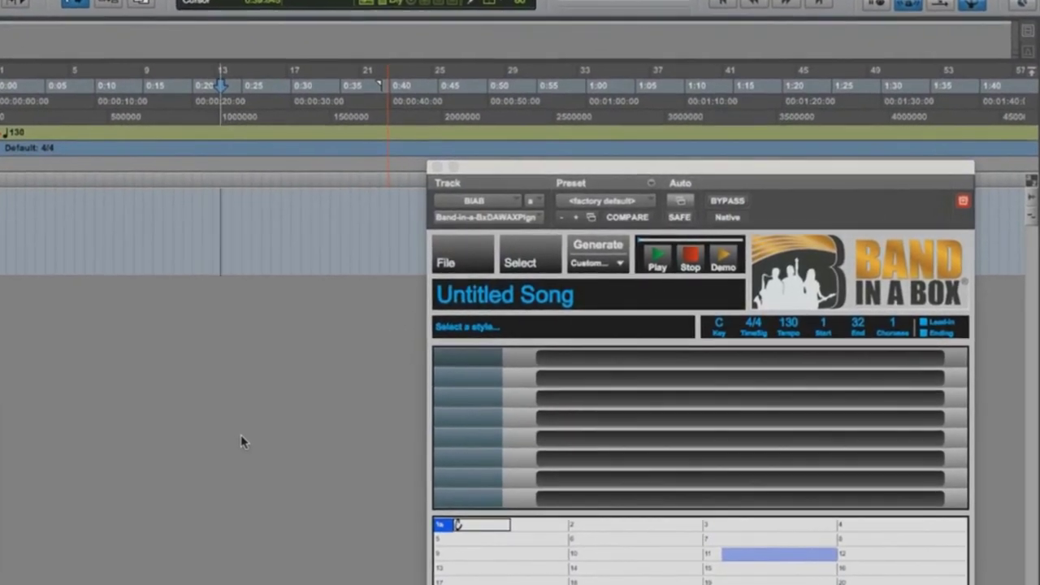
Step: Open the _STRANGR demo song from the RealTracks324 demos folder and place all its individual tracks at the start of the timeline
click(463, 269)
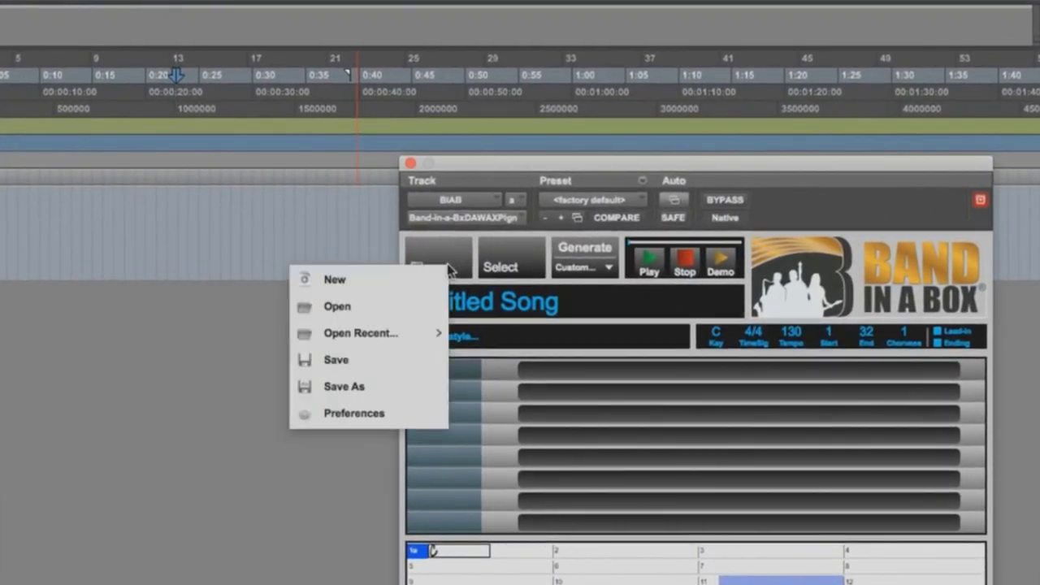
click(399, 303)
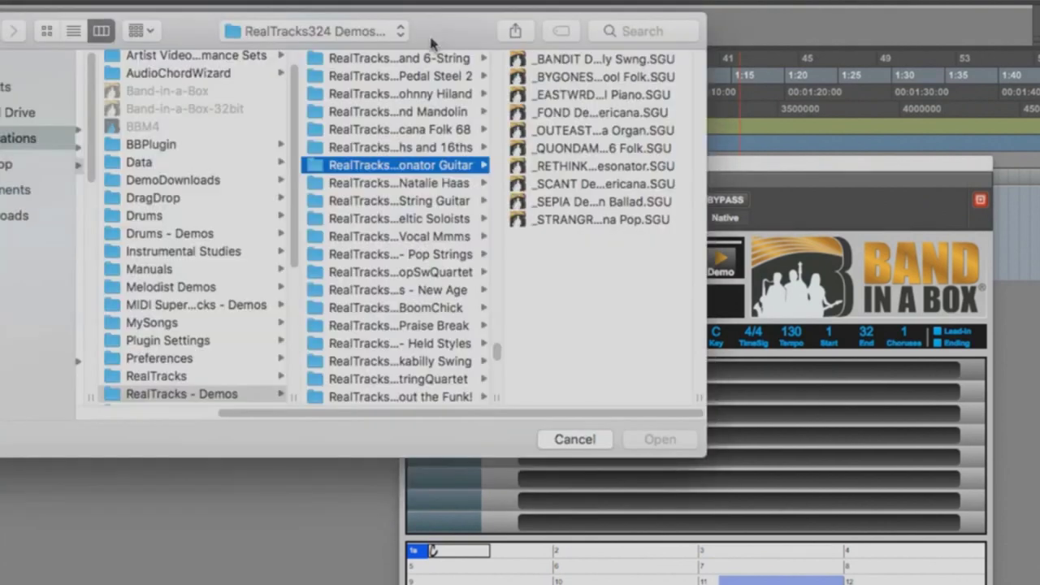
click(566, 220)
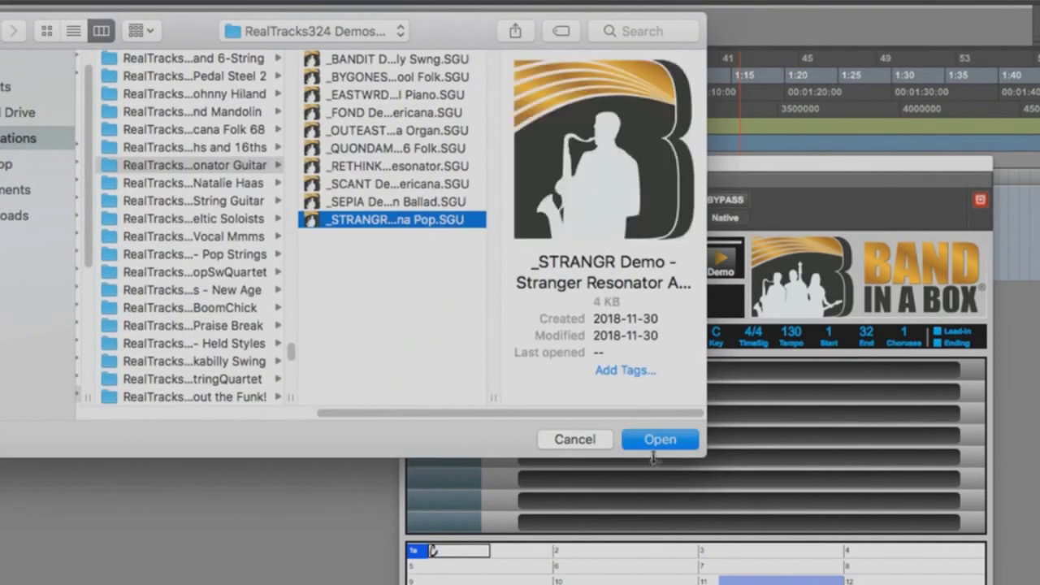
click(655, 440)
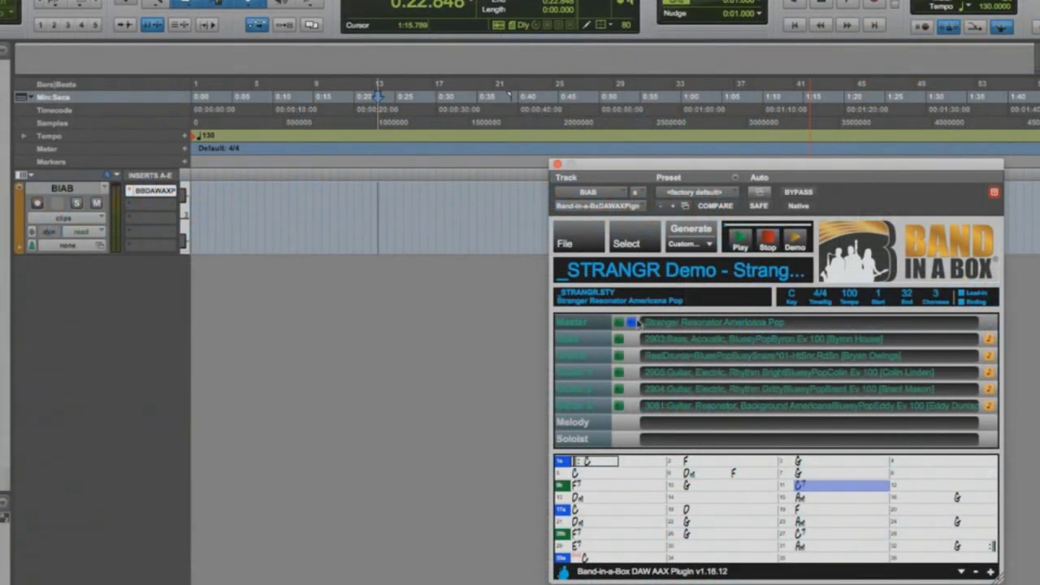
drag(635, 324, 190, 279)
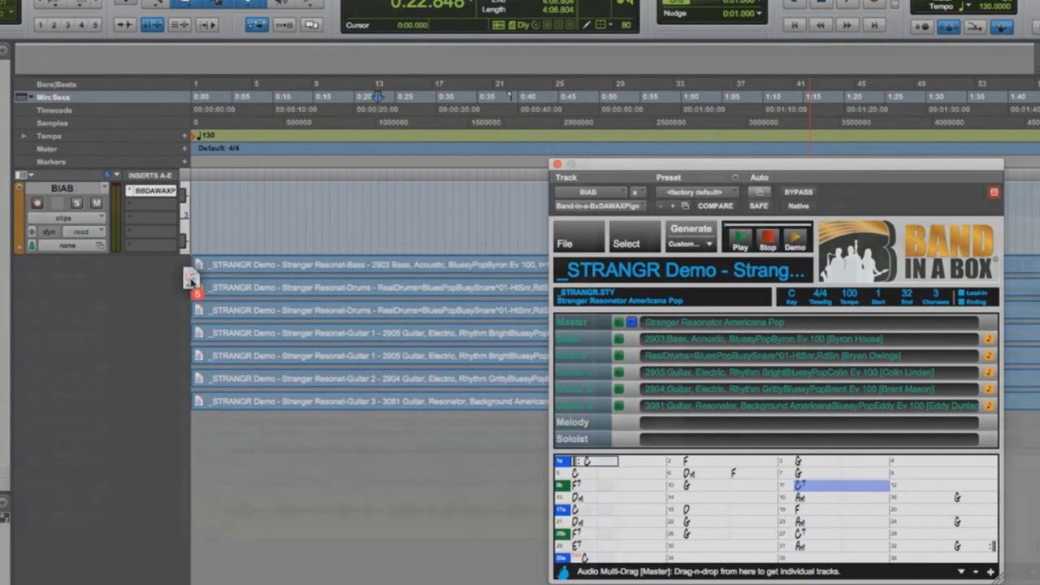
drag(190, 278, 190, 278)
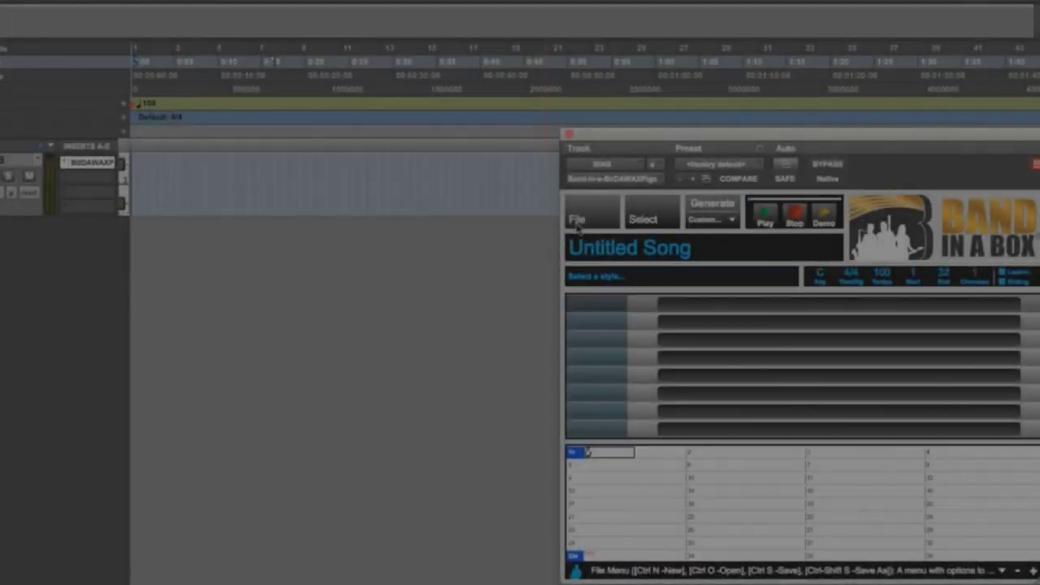
Step: Open the _GIRONA Slow Flamenca Rumba demo song from the RealTracks307 demos folder and place its individual tracks at the timeline's start
click(577, 221)
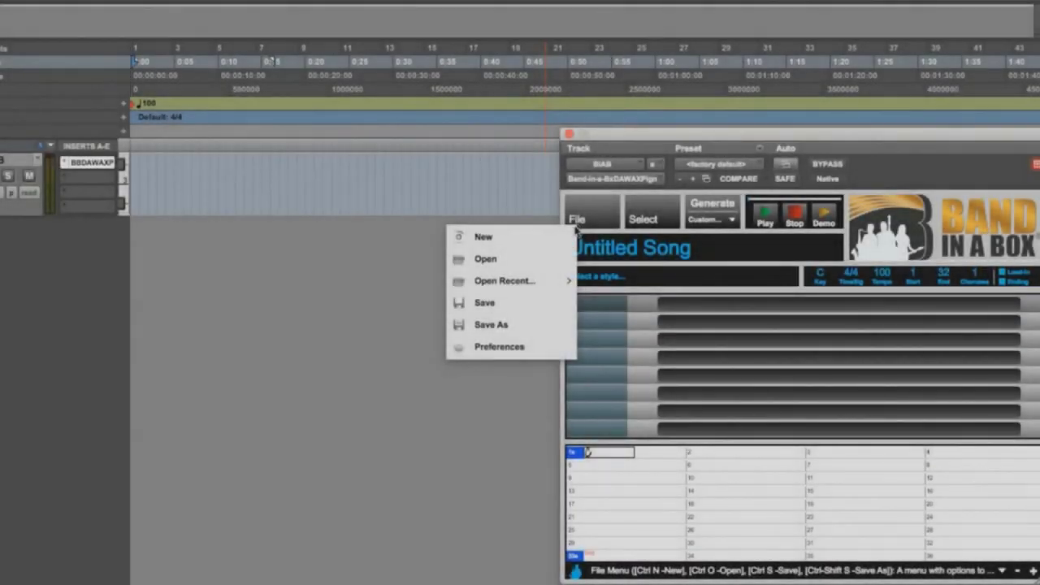
click(545, 257)
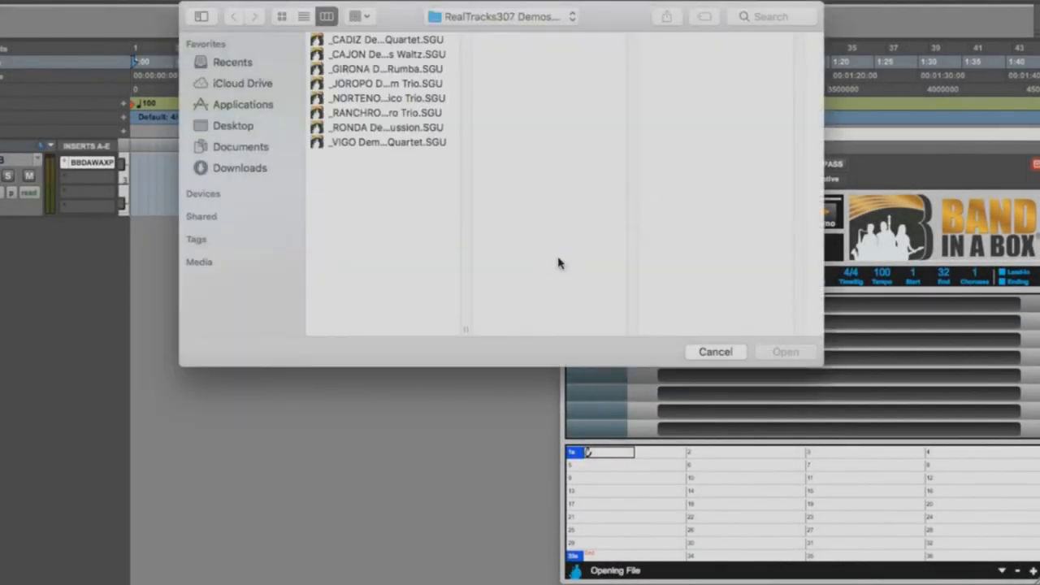
click(380, 72)
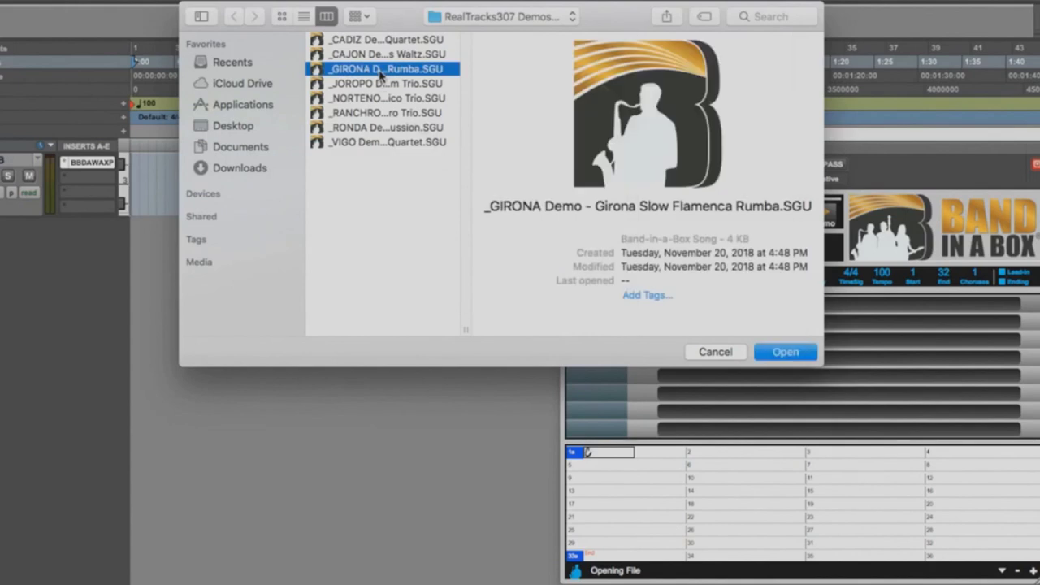
click(784, 354)
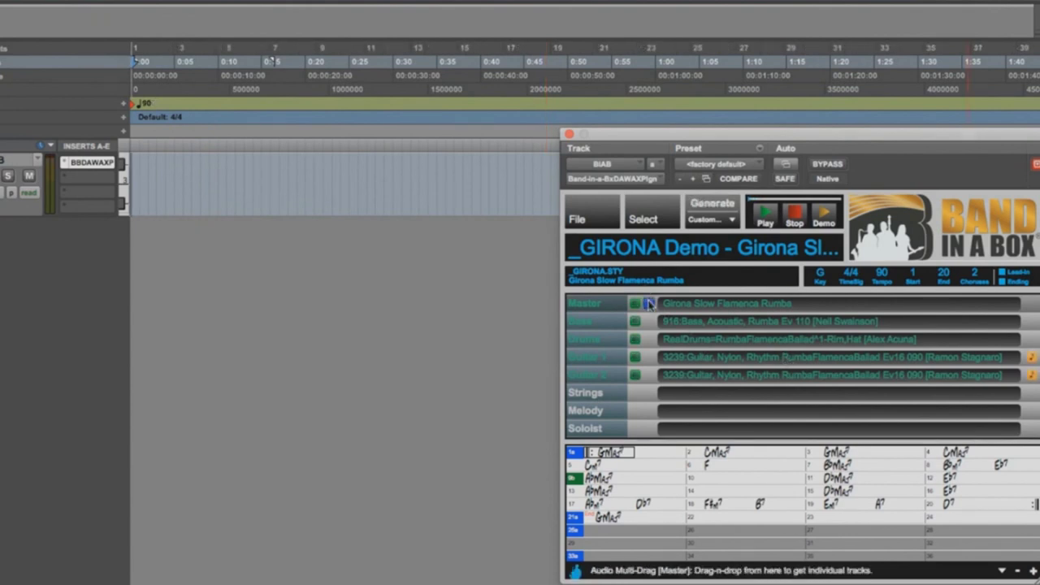
drag(547, 333, 139, 282)
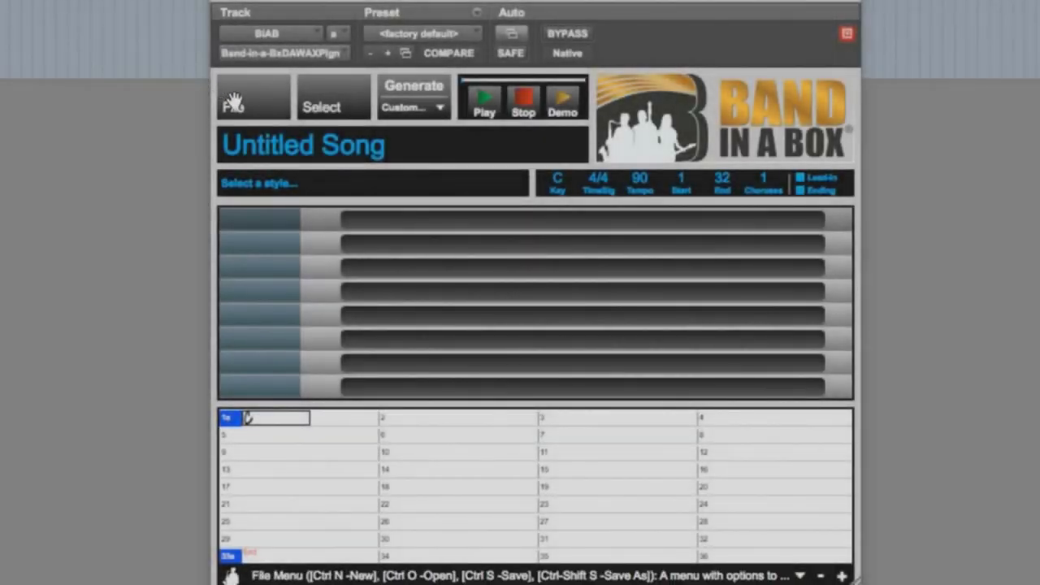
Step: Open the plugin's Preferences and review the General and Rendering settings down towards the folder locations
click(235, 108)
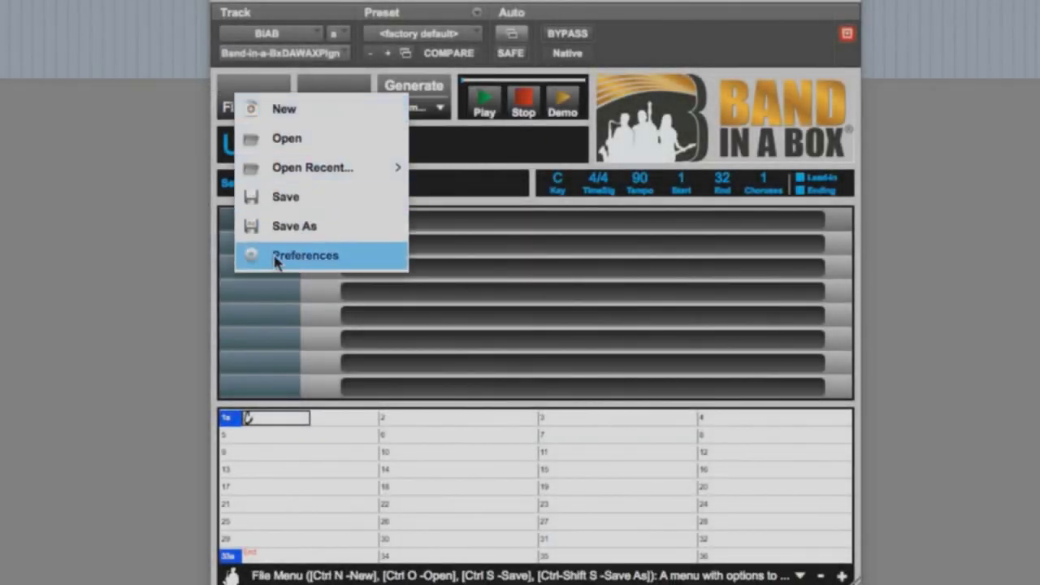
click(312, 260)
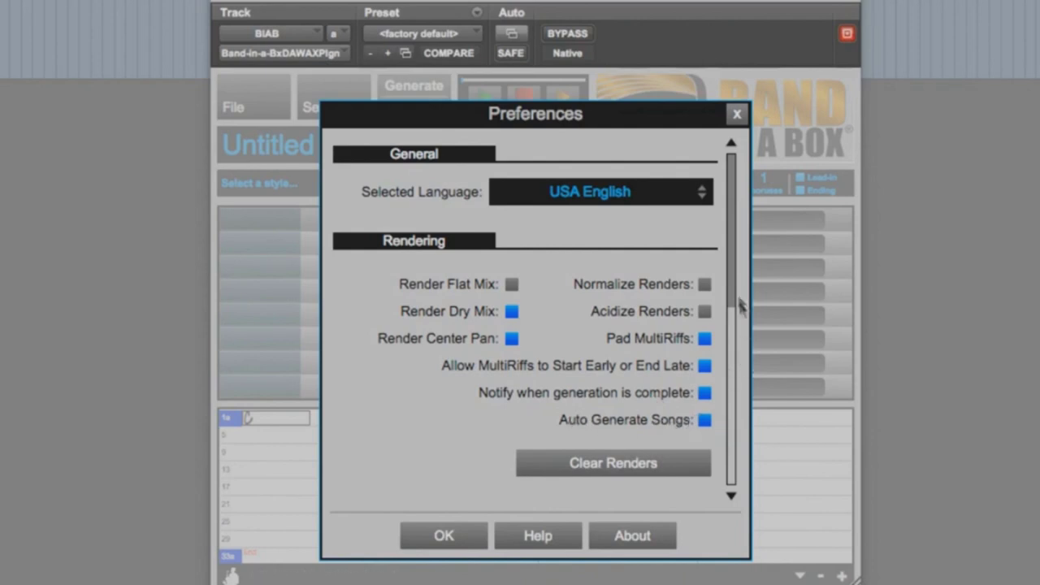
drag(731, 278, 733, 317)
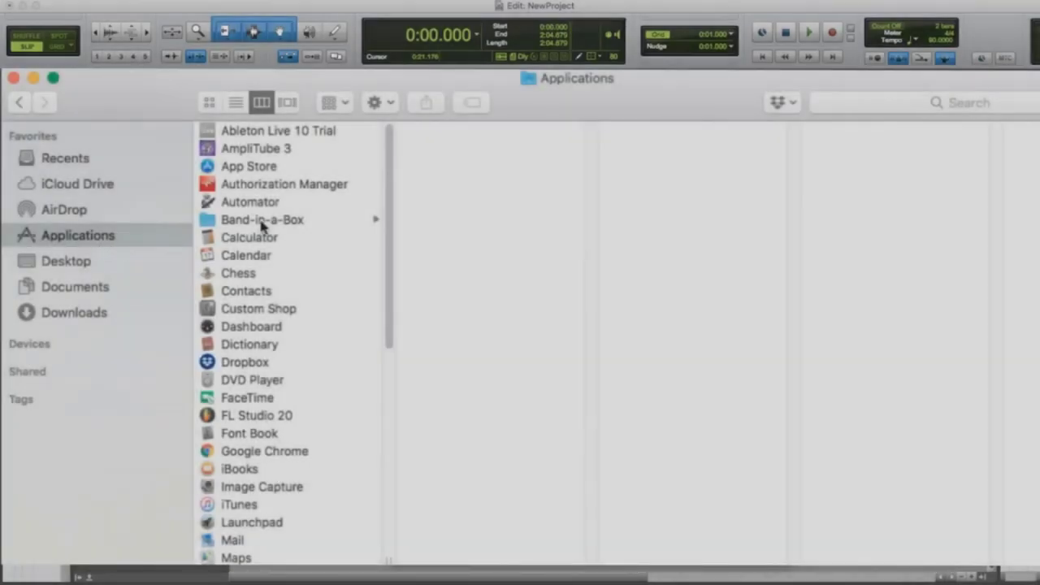
Step: Switch to Finder and browse from Applications through Band-in-a-Box and BBPlugin to the SavedTracks folder
click(261, 225)
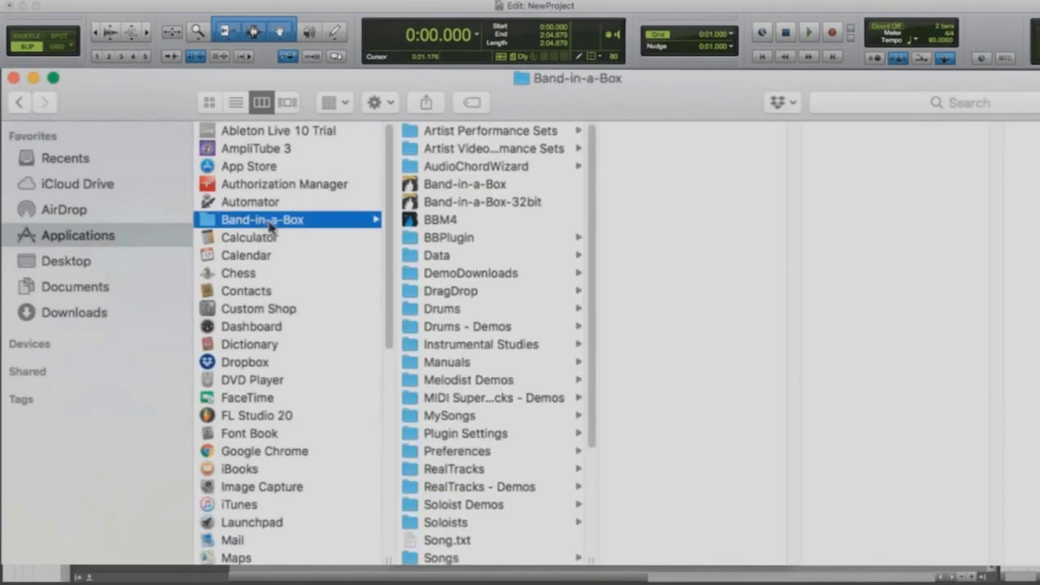
click(475, 238)
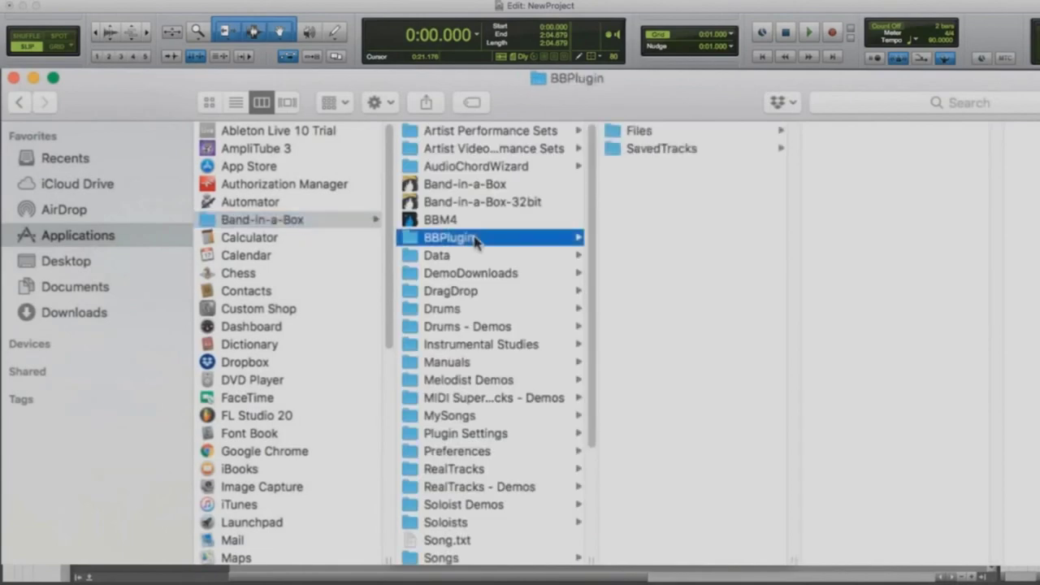
click(661, 151)
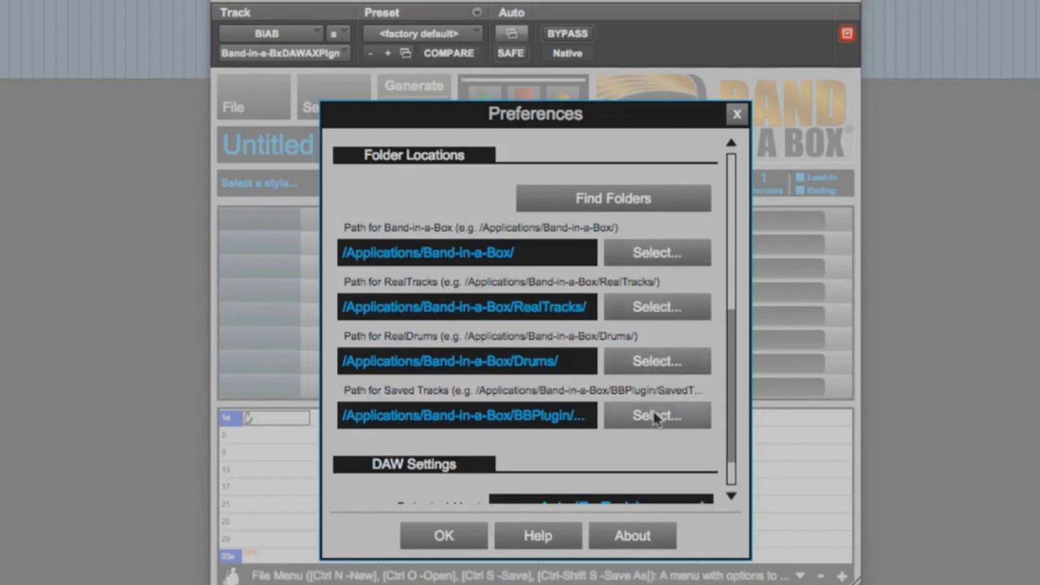
Step: Review the DAW Settings in the plugin's Preferences and look through the available host choices
scroll(734, 372, down, 2)
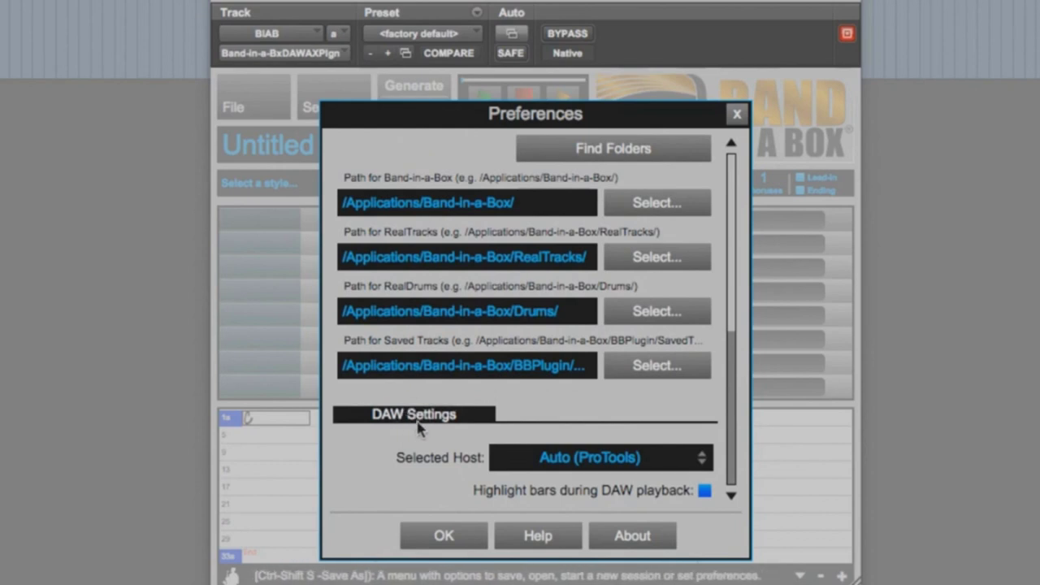
click(702, 460)
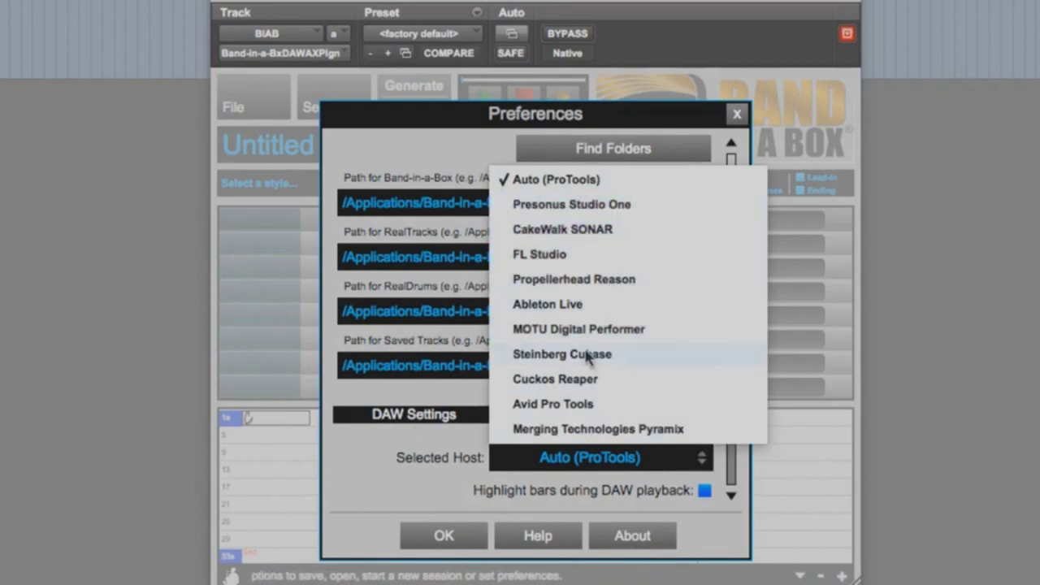
click(440, 427)
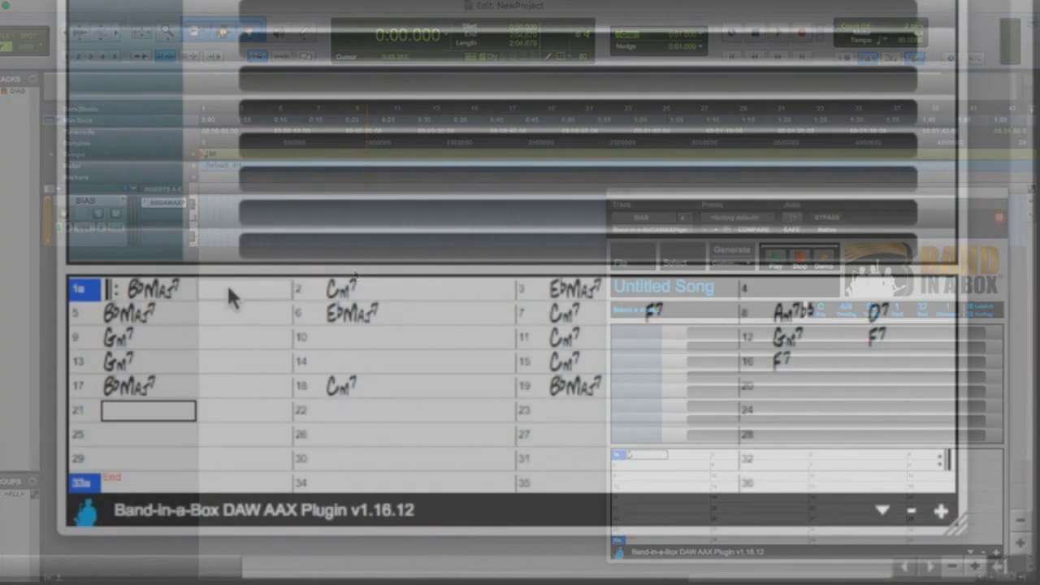
Step: Enter the chords EbMaj7 in bar 21, BbMaj7 in bar 22 and EbMaj7 in bar 23
text(bmaj7)
key(Return)
text(BbMaj7)
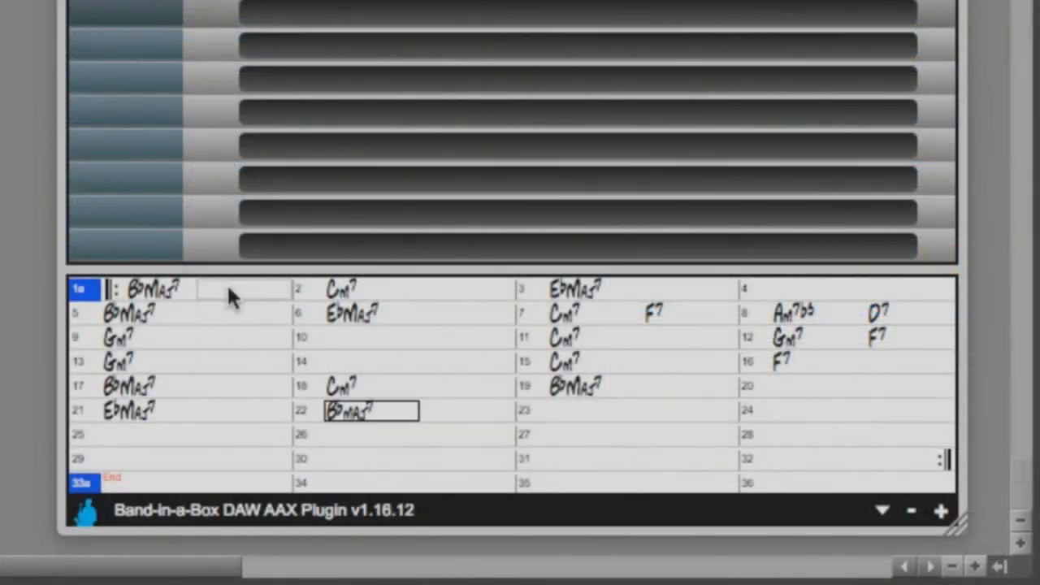
key(Return)
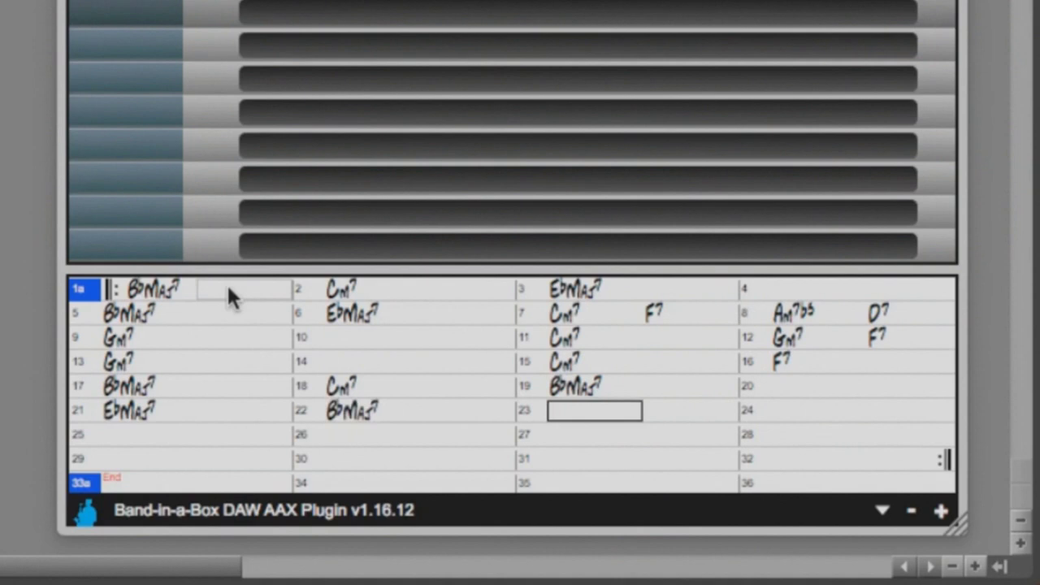
text(EbMaj7)
key(Return)
Step: Enter Cm7 and D7 in the two halves of bar 24 and Gm7 in bar 25
text(Cm7)
key(BackSpace)
key(BackSpace)
key(BackSpace)
key(Return)
text(Cm7)
key(Return)
text(D7)
key(Return)
text(Gm7)
key(Return)
Step: Enter EMaj7 in bar 27, Gm7 and F7 in bar 28, and Gm7 in bar 29
key(Return)
key(Return)
text(Emaj7)
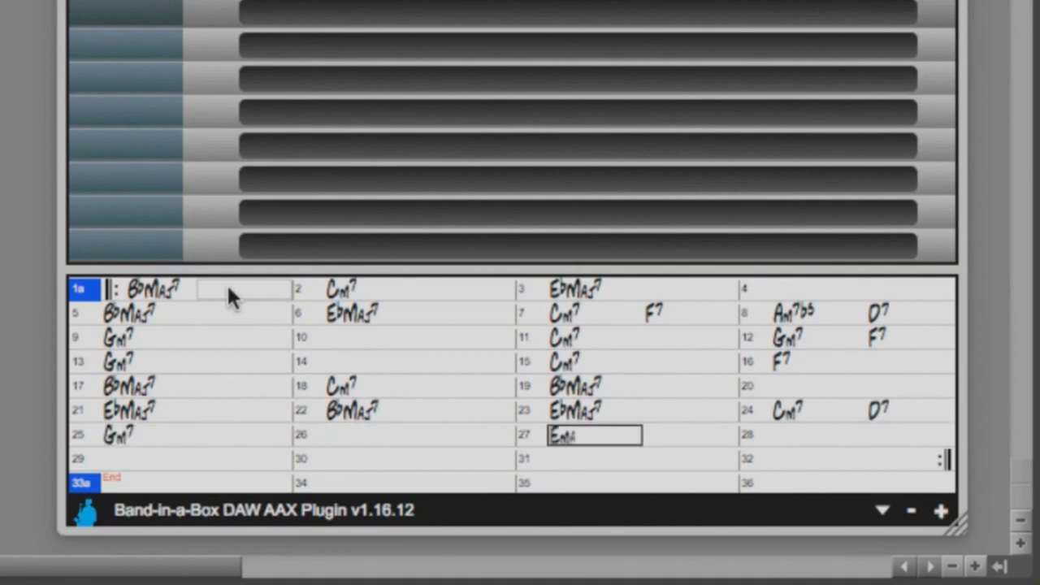
key(Return)
text(Gm7)
key(Return)
text(F7)
key(Return)
text(Gm7)
key(Return)
Step: Enter Cm7 in bar 31 and F7 in bar 32 of the chord sheet
key(Return)
key(Return)
key(Return)
text(Cm7)
key(Return)
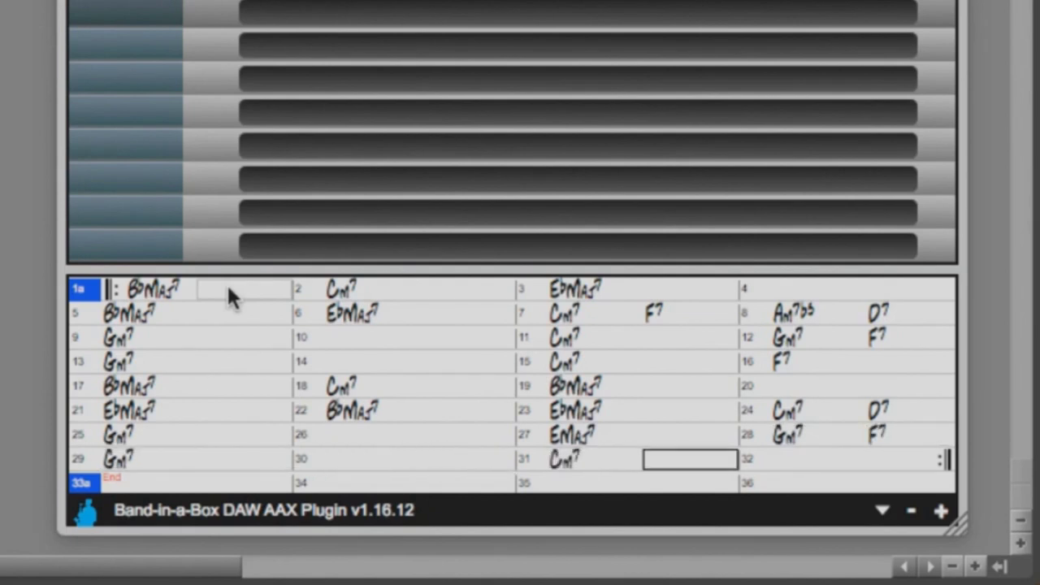
key(Return)
text(F7)
Step: Enter BbMaj7 as the ending chord in bar 33 and set b part markers at bars 9 and 25 with an a marker at bar 17
click(169, 483)
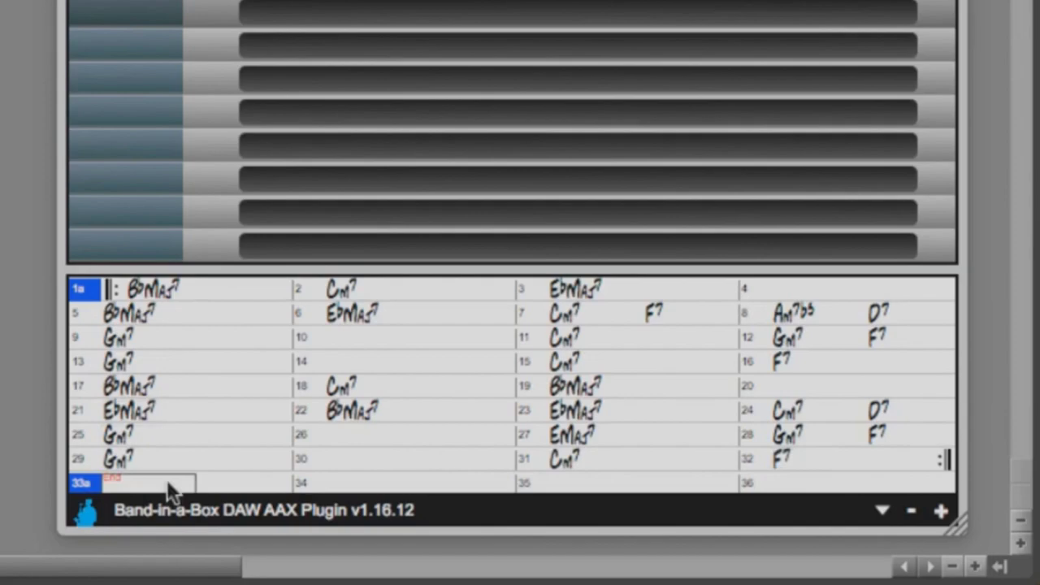
text(Bbmaj7)
click(81, 336)
click(84, 431)
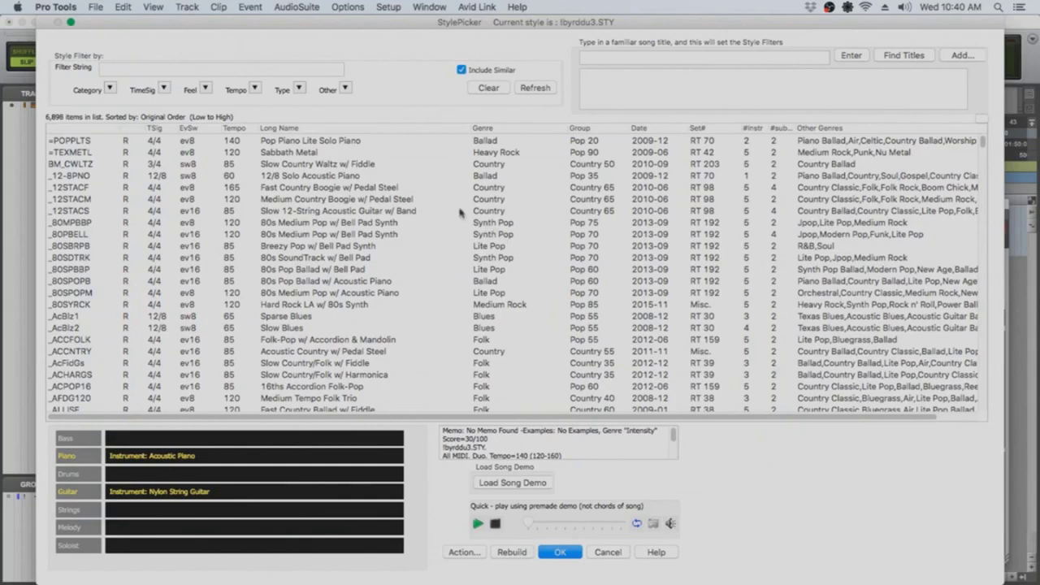
Step: Filter the StylePicker list to a tempo of 100 and the EVERYTHING POP category
click(255, 88)
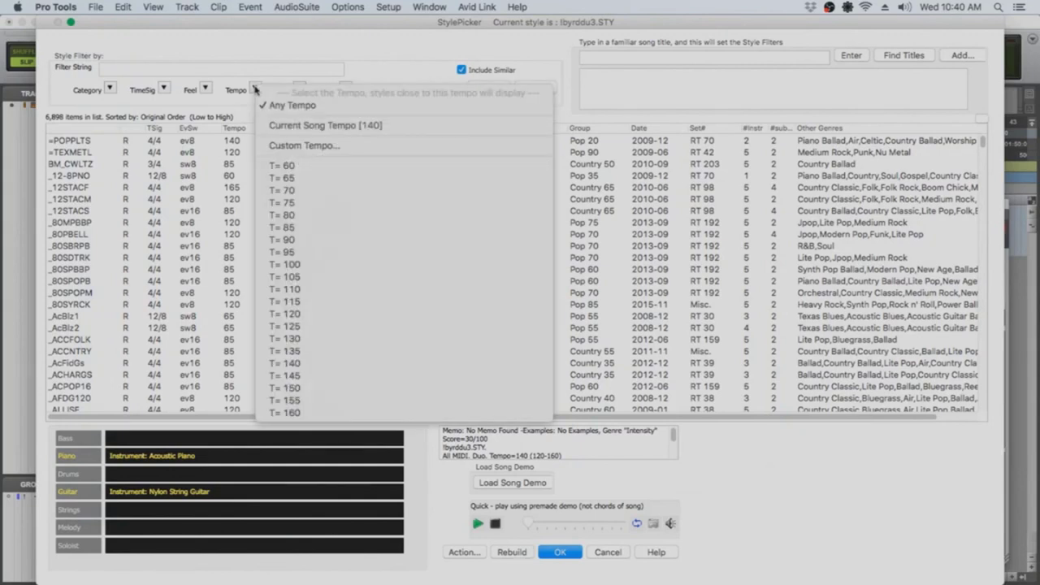
click(306, 264)
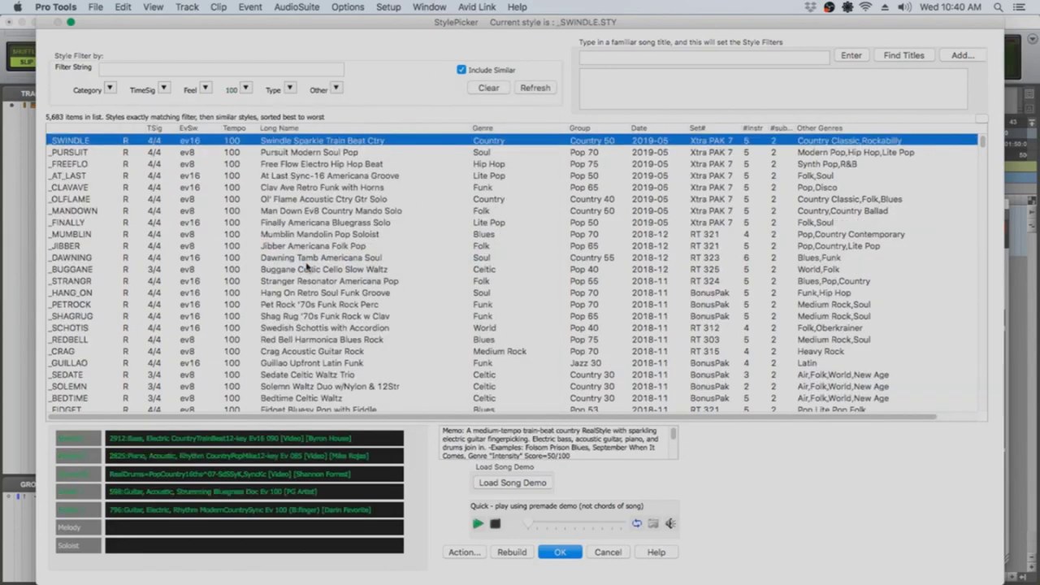
click(110, 88)
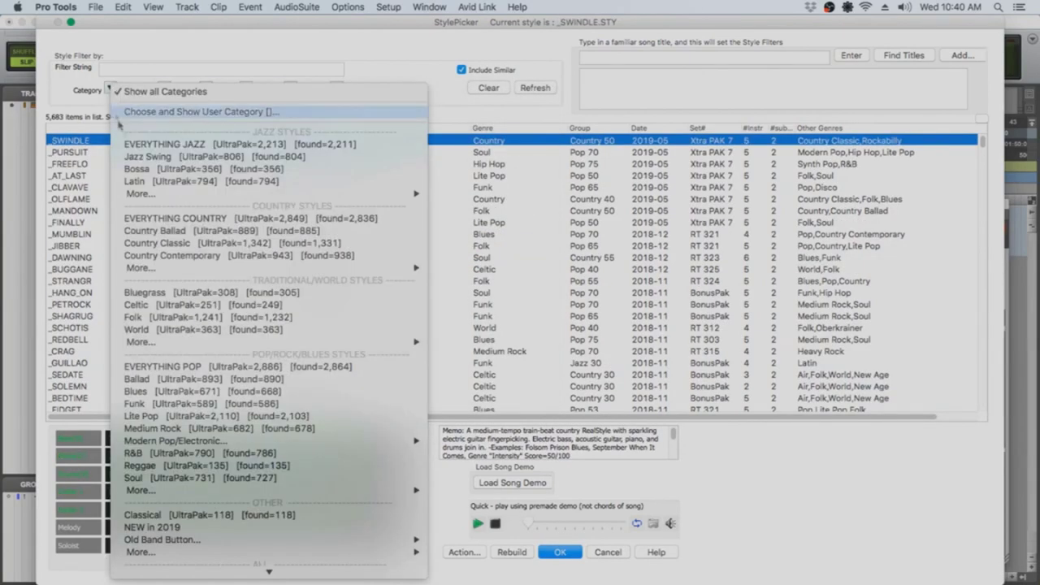
click(226, 367)
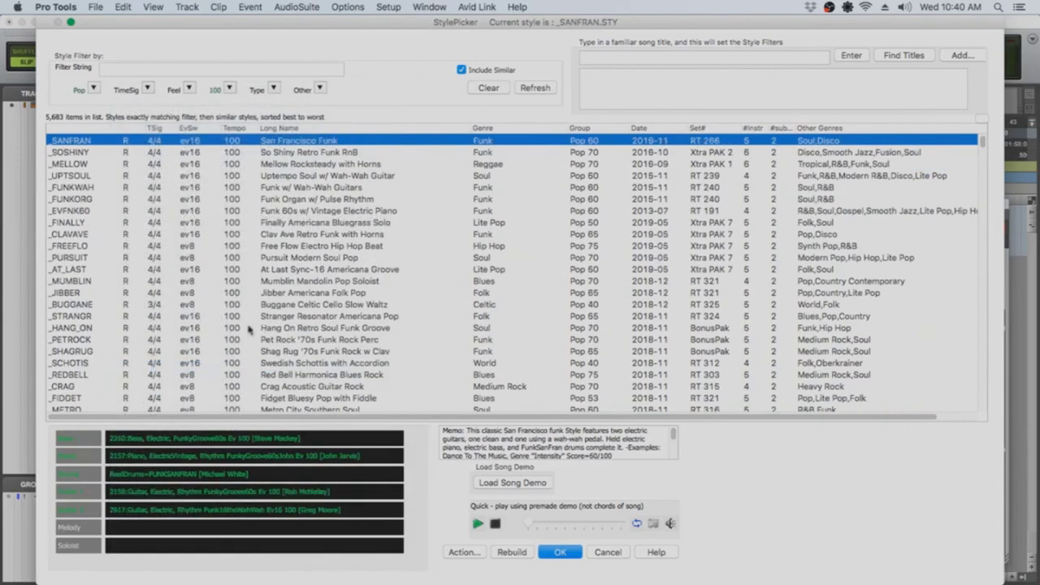
Step: Filter the style list further to styles with the RealTracks artist Miles Black
click(320, 91)
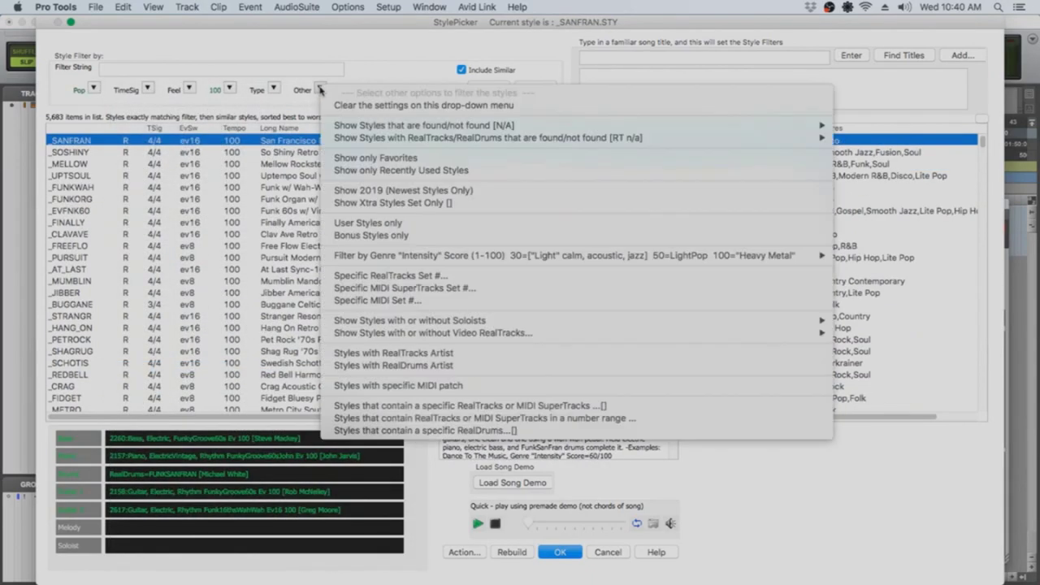
click(462, 353)
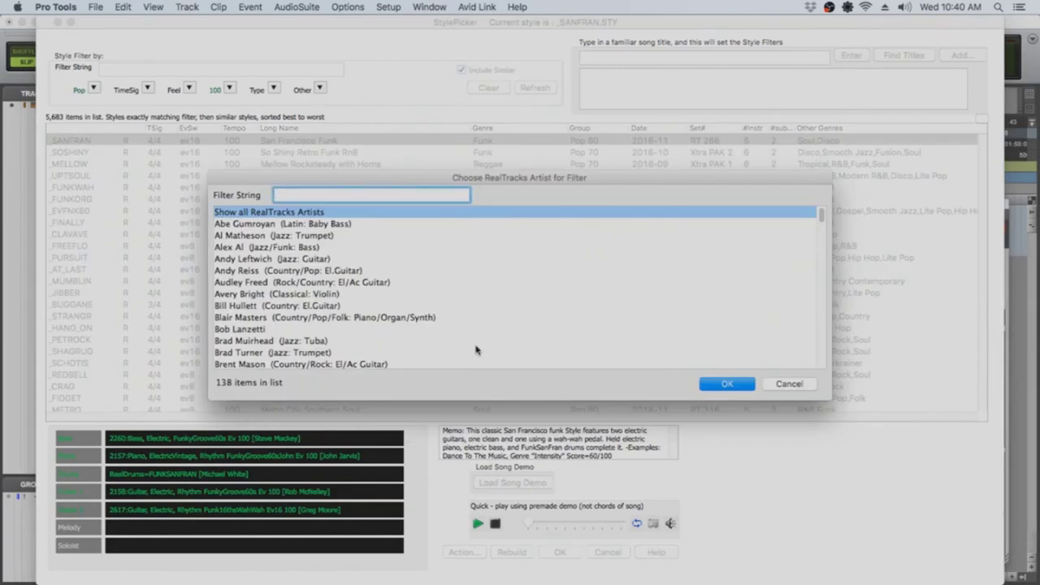
text(miles b)
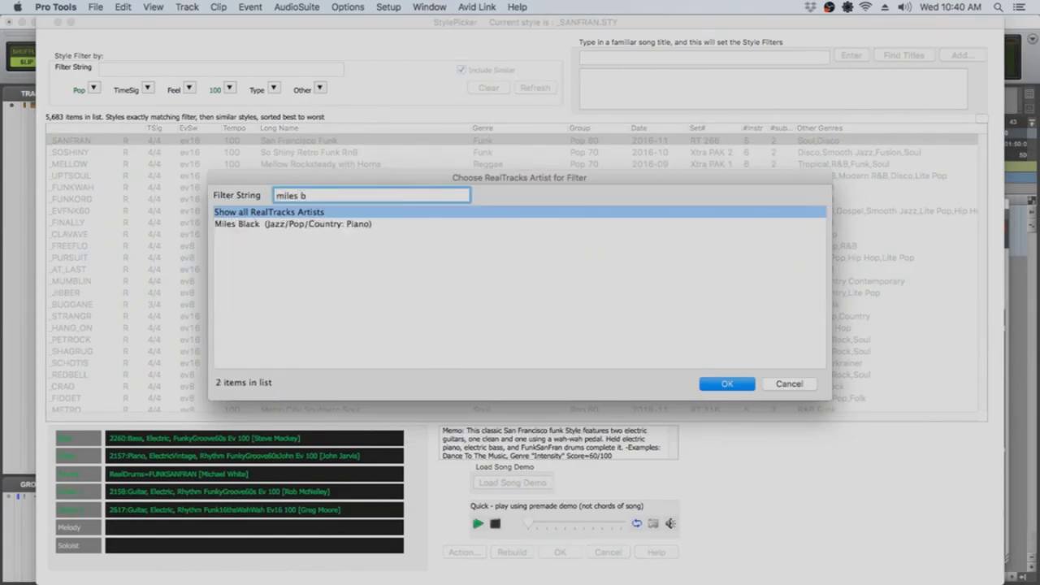
click(248, 224)
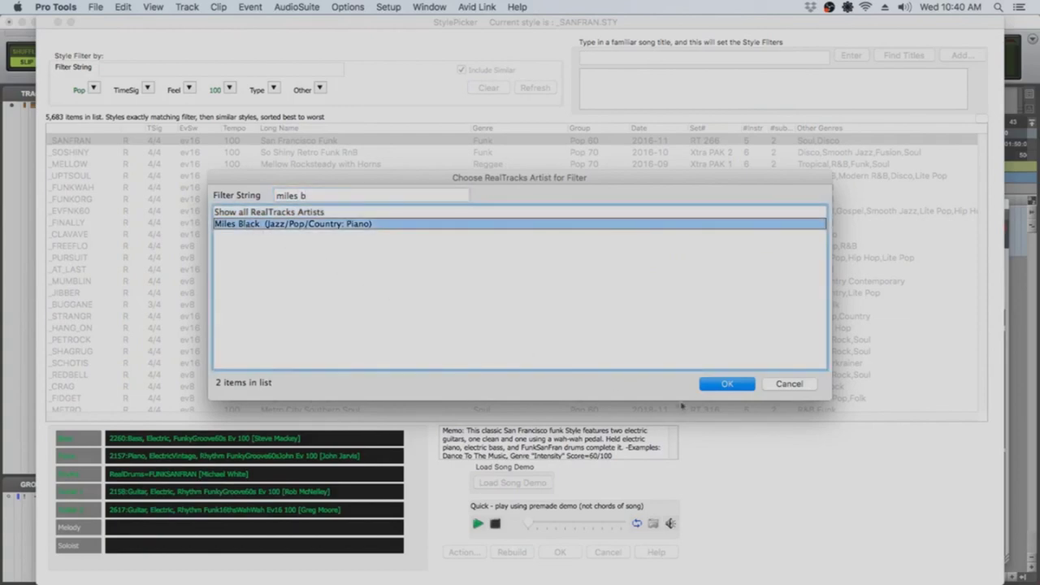
click(726, 384)
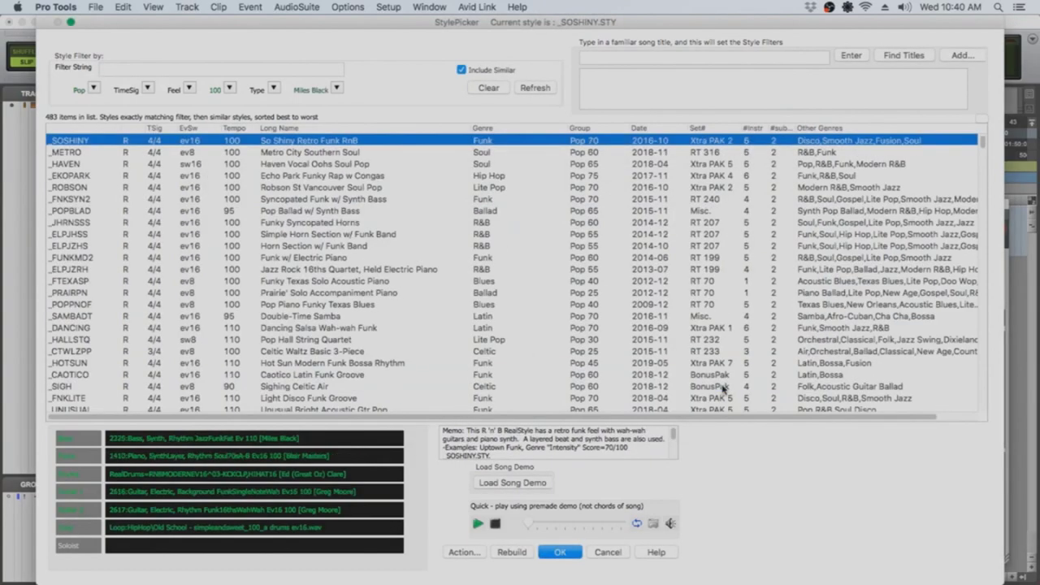
Step: Audition the styles _HAVEN, _FNKSYN2 and _POPBLAD in the filtered list
click(81, 165)
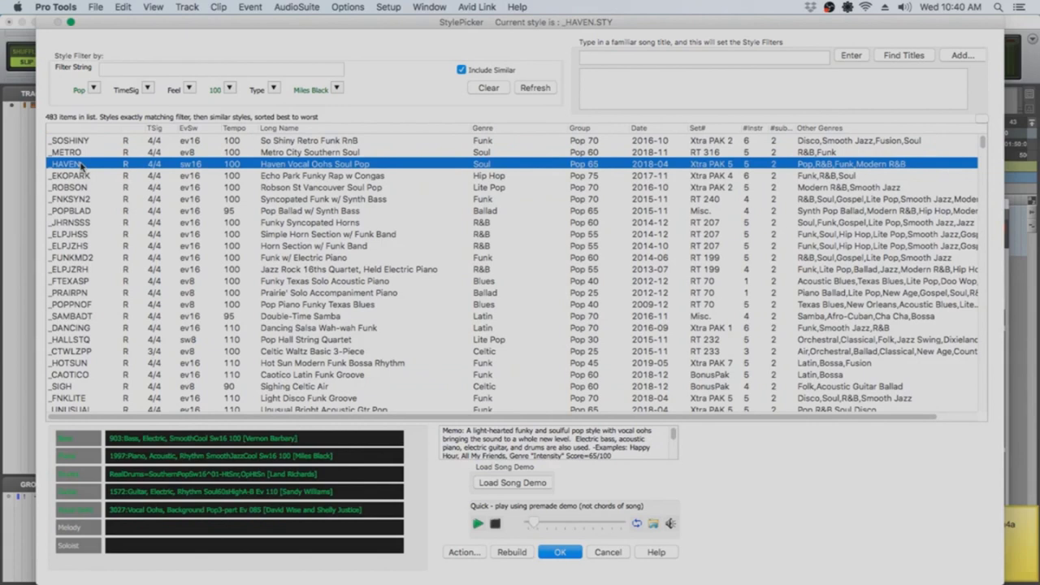
click(80, 200)
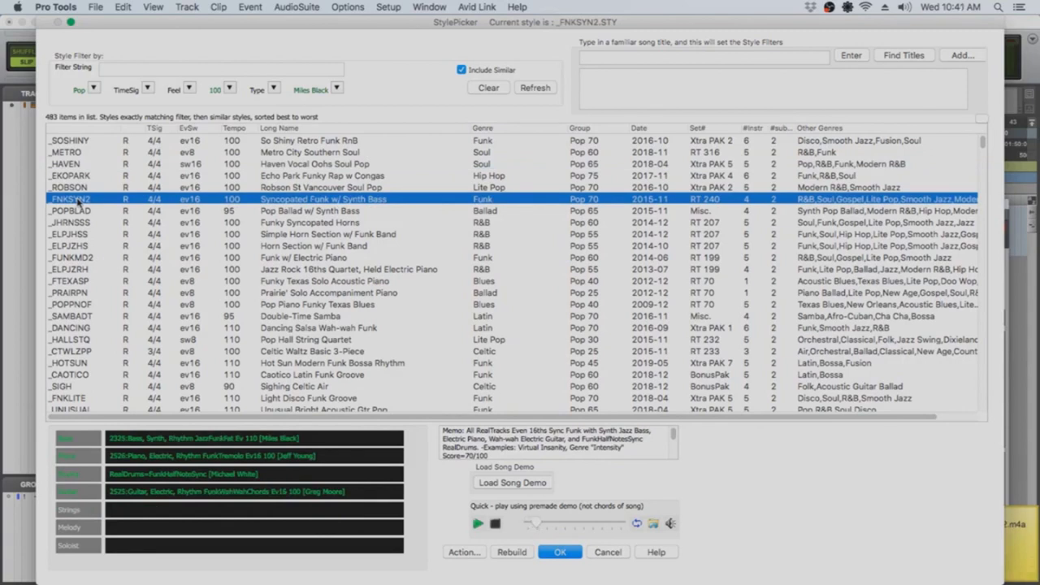
click(76, 211)
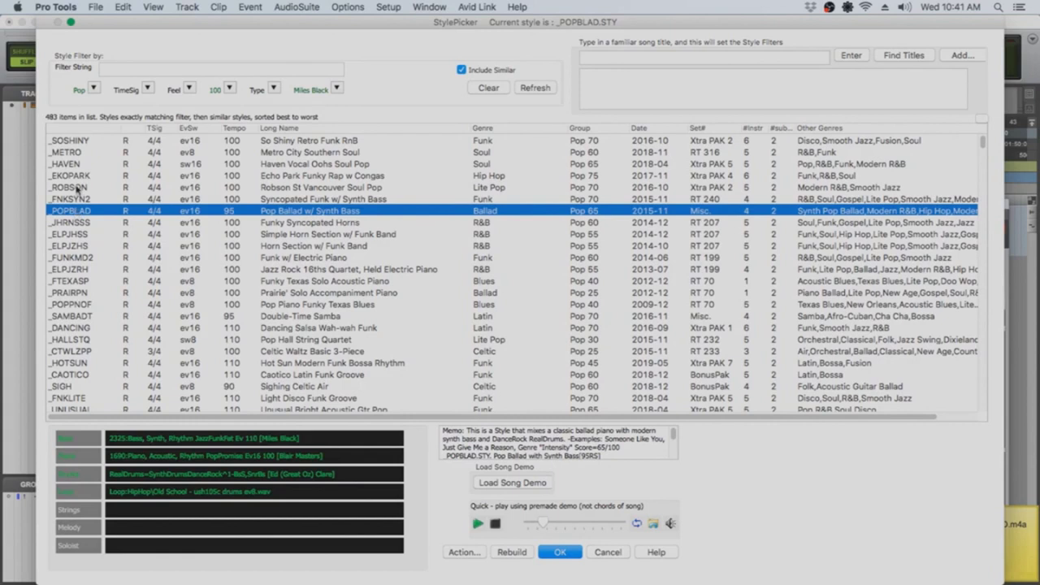
Step: Choose the _ROBSON Robson St Vancouver Soul Pop style and generate the song
click(77, 187)
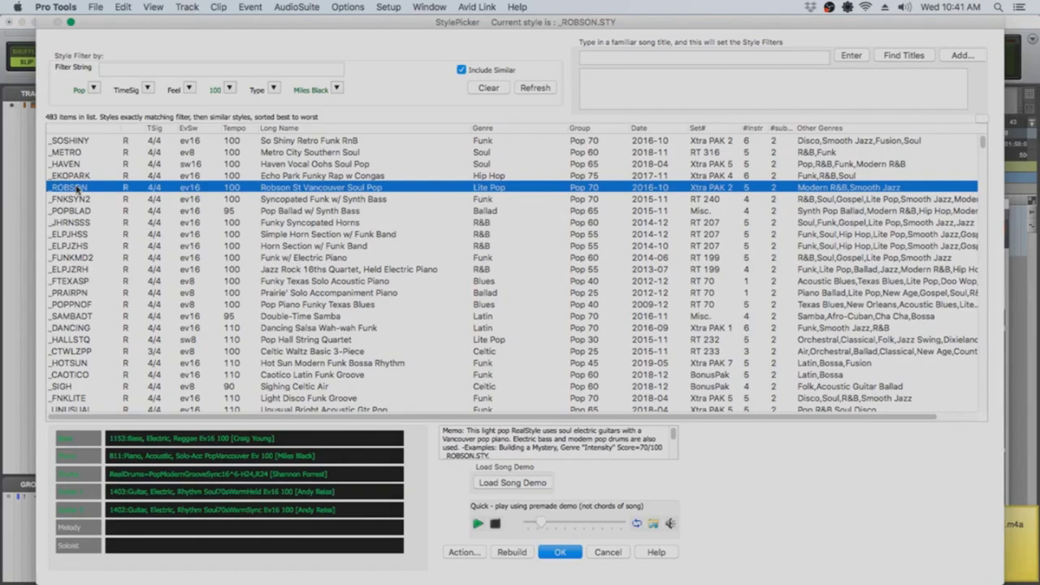
click(561, 553)
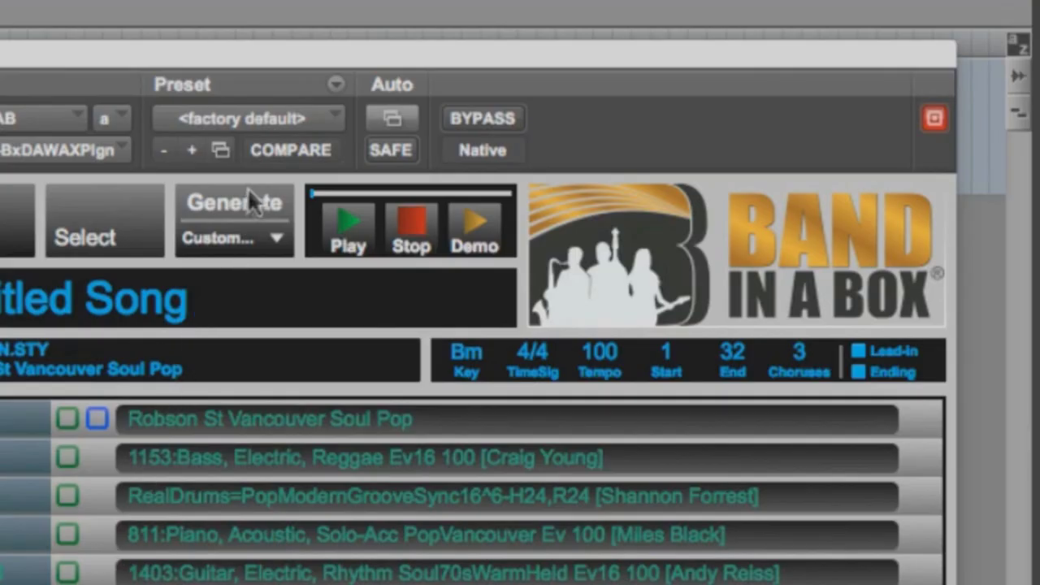
click(236, 208)
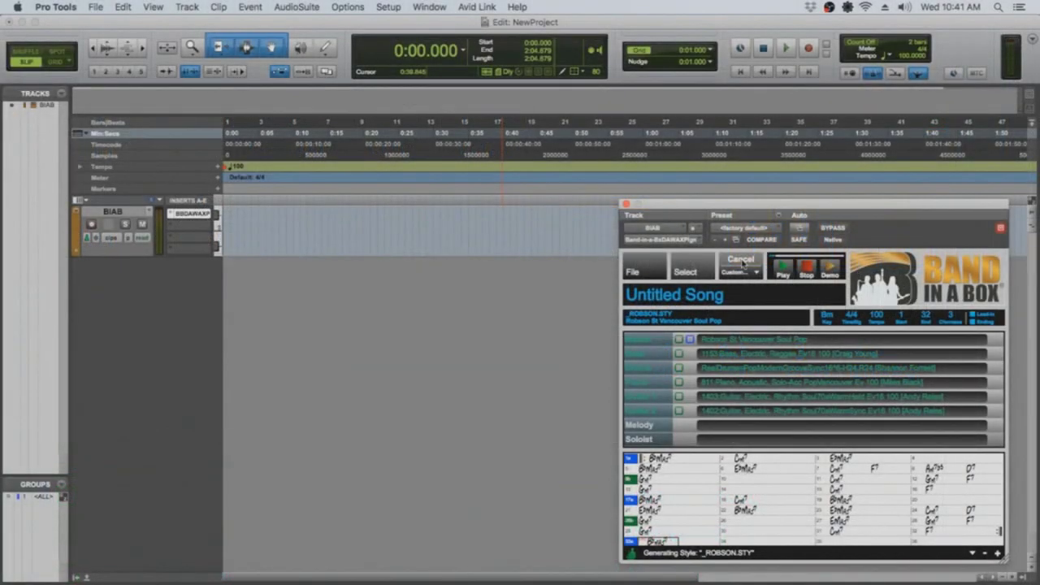
Step: Place all the generated song's individual tracks at the start of the timeline and play the session
drag(650, 339, 223, 316)
key(space)
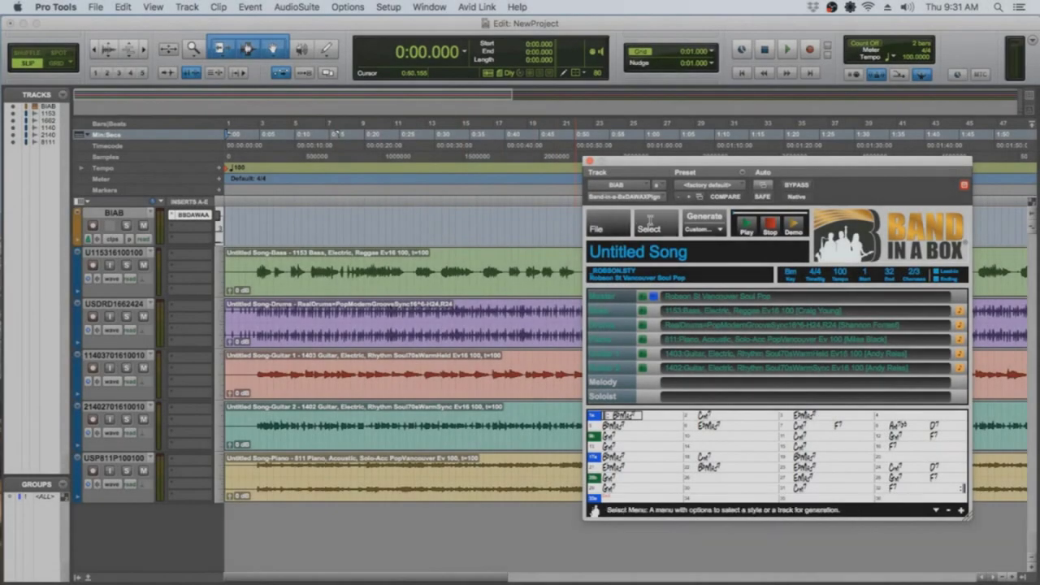
Step: Open the loop picker for a new loop track and filter the loop list by "pop"
click(655, 223)
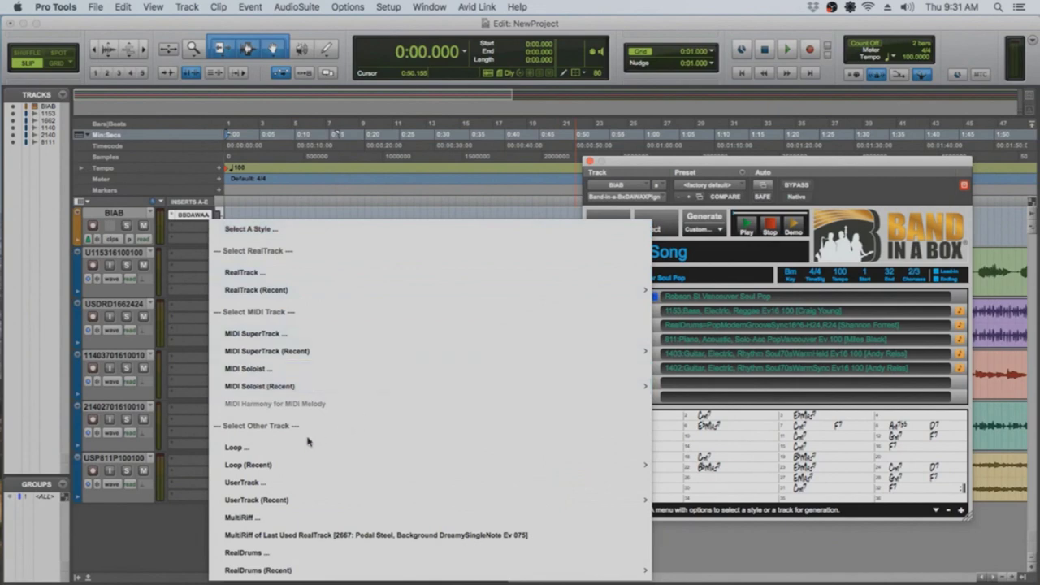
click(257, 447)
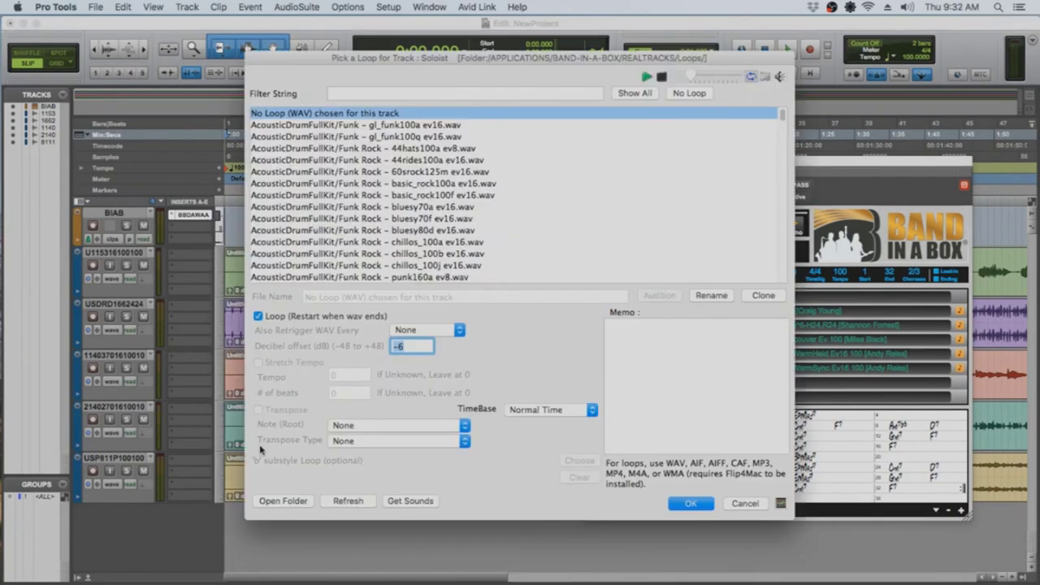
click(434, 93)
text(pop)
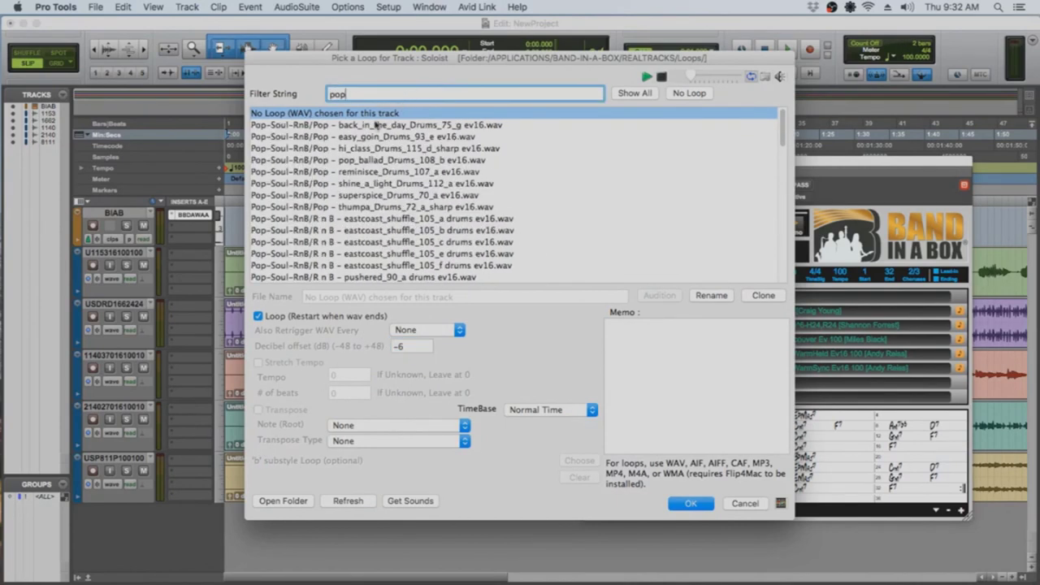
Step: Audition the first pop drum loops in the filtered list and assign reminisce_Drums_107_a ev16.wav to the track
click(376, 126)
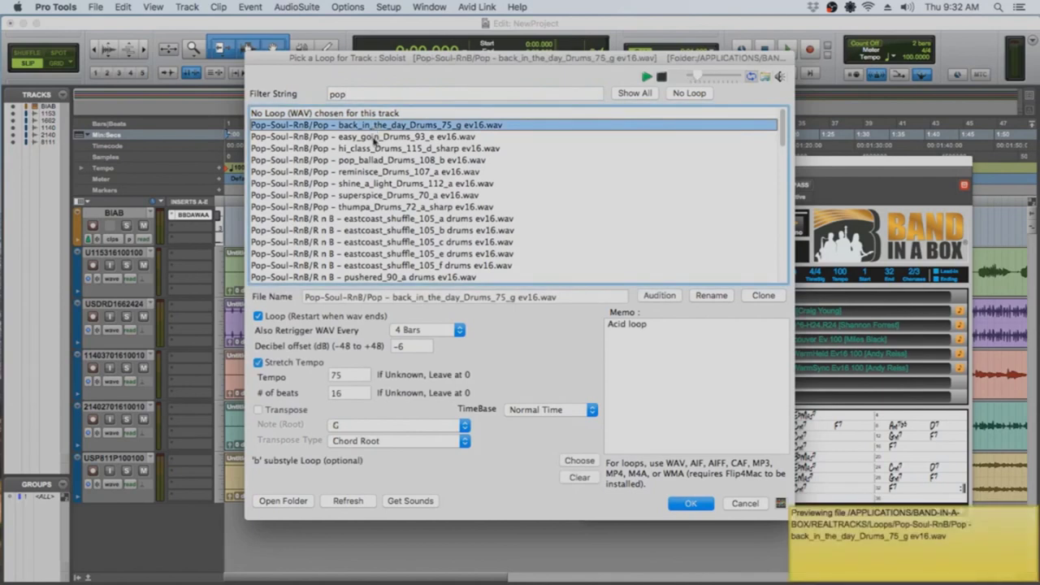
click(376, 137)
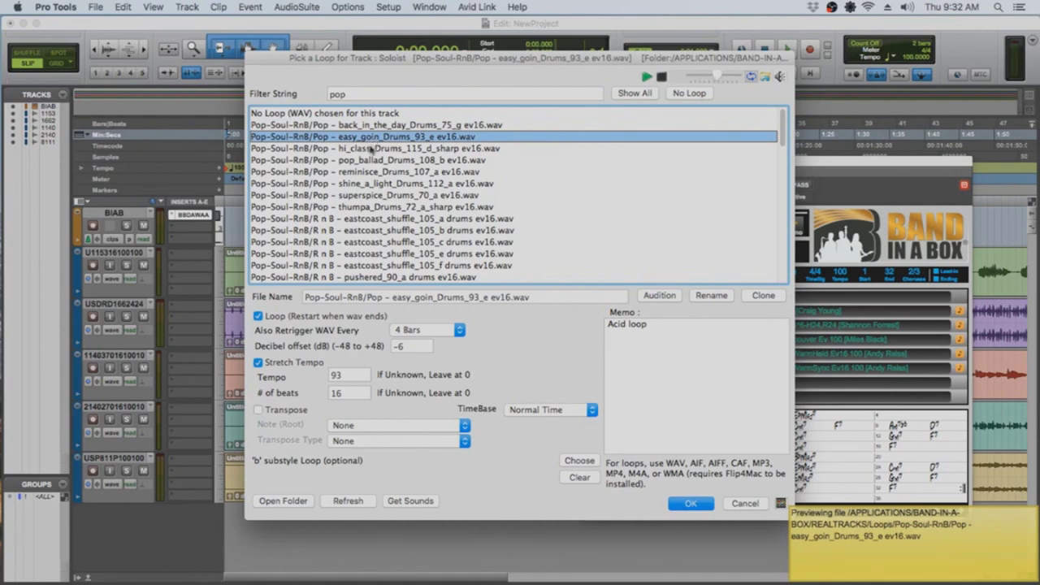
click(367, 151)
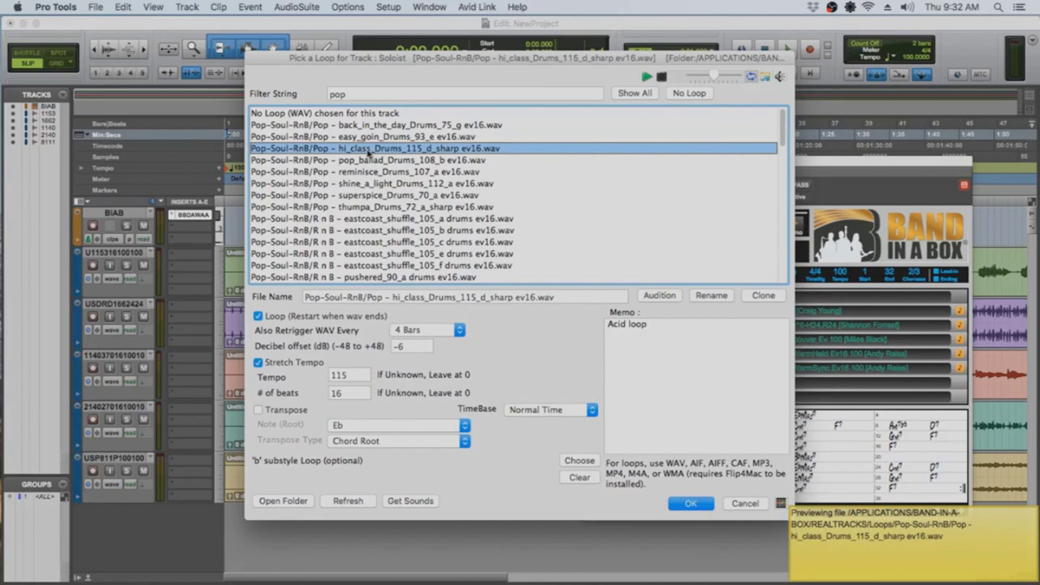
click(369, 160)
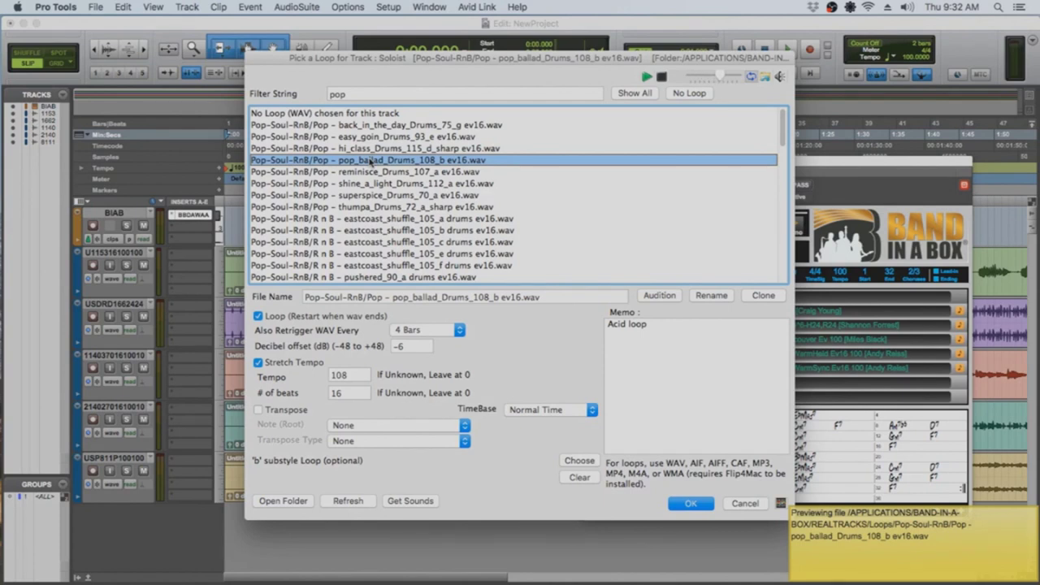
click(374, 173)
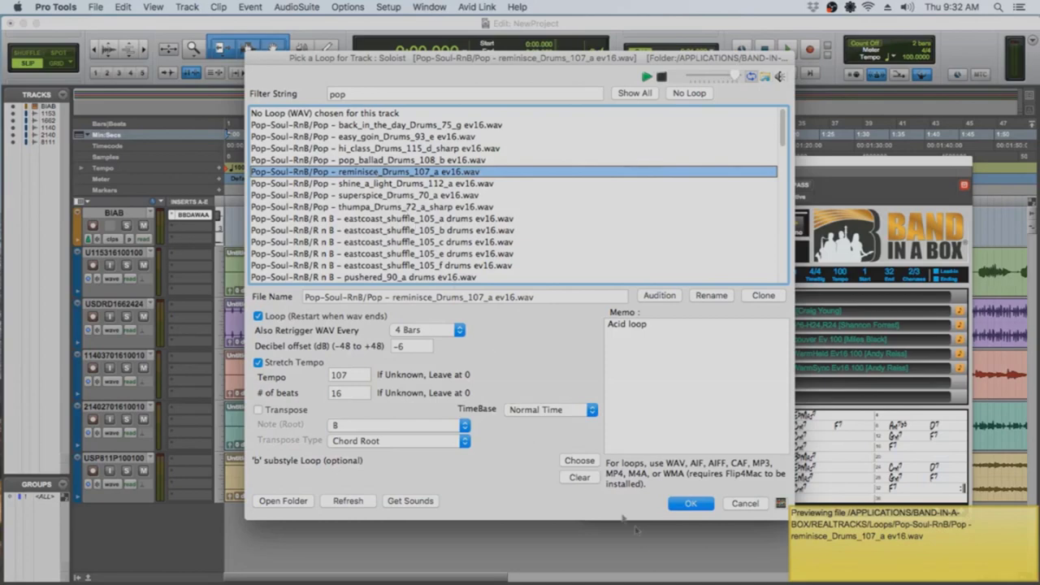
click(691, 504)
Step: Generate the loop track and place its audio on a new track below the piano, at the timeline's start
click(601, 299)
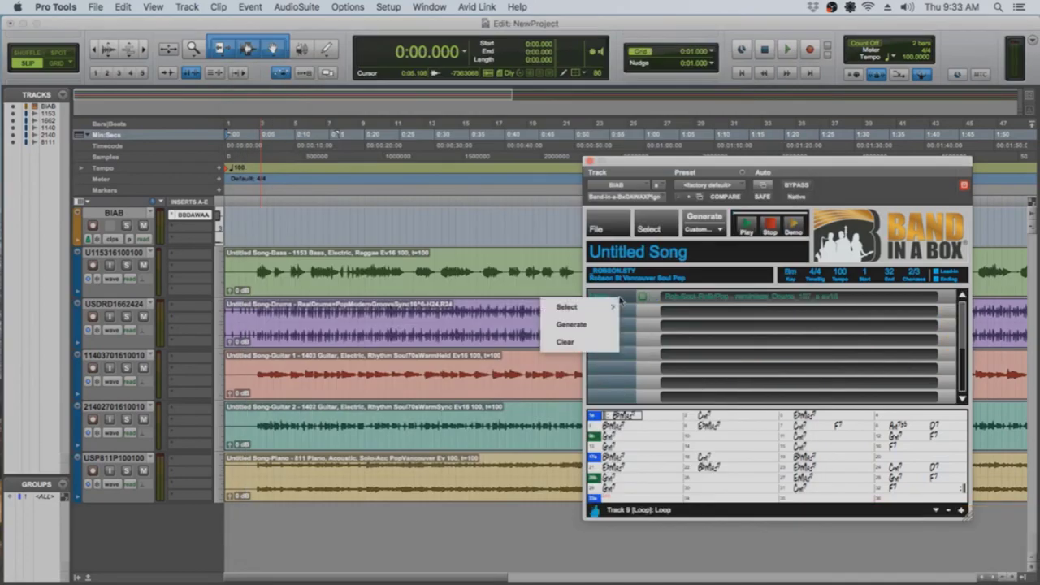
click(592, 323)
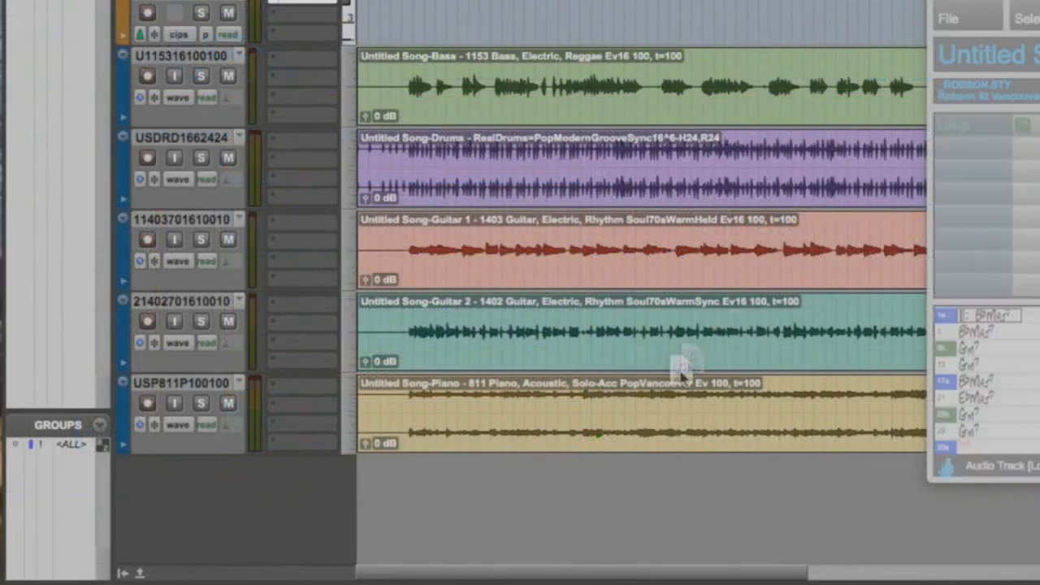
drag(682, 369, 396, 506)
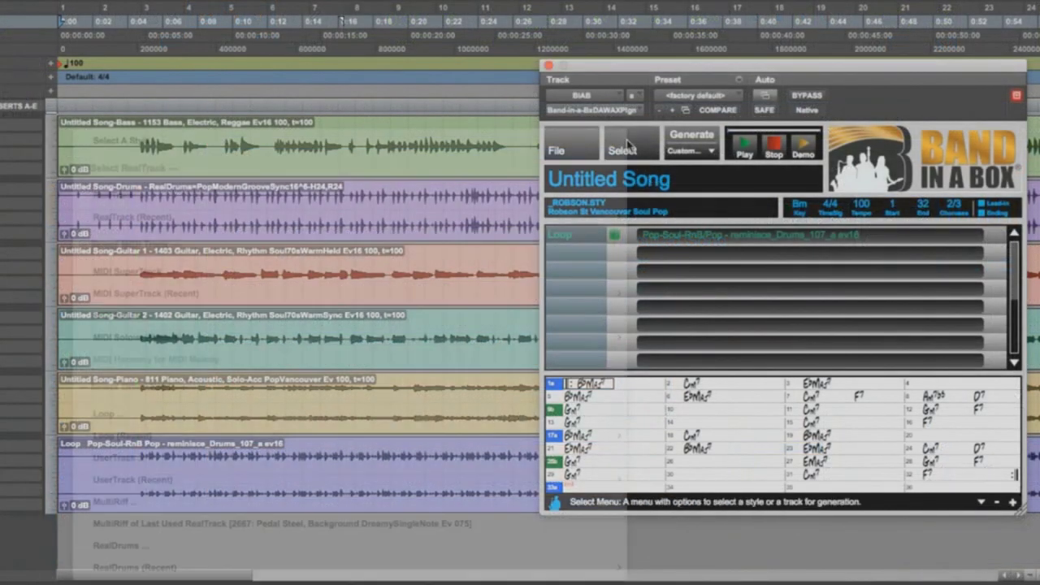
Step: Add a MultiRiff using RealTrack 2816, Guitar, Electric, Soloist SmoothSoulSlowBrent Ev 085
click(622, 146)
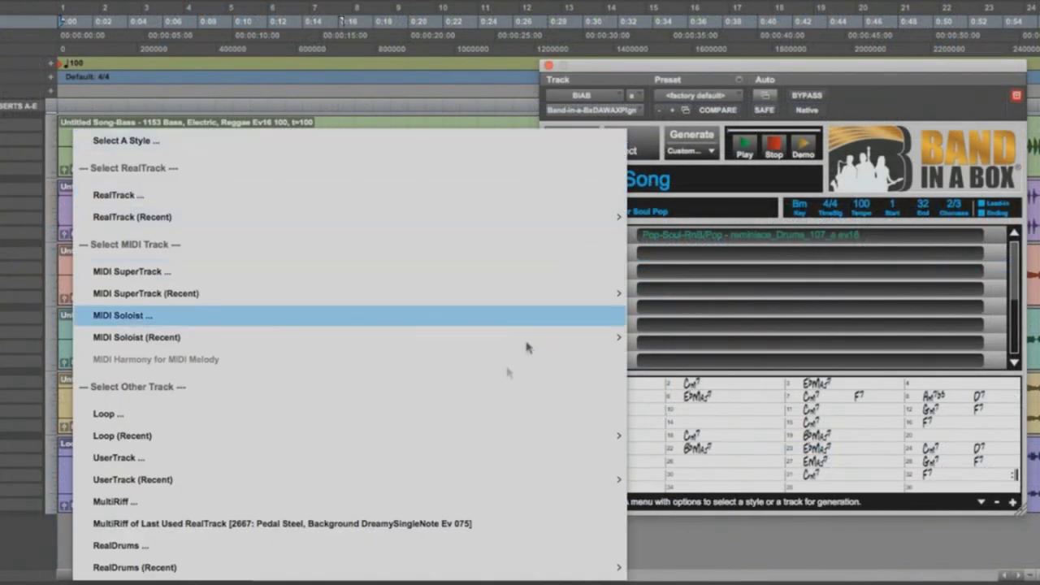
click(147, 502)
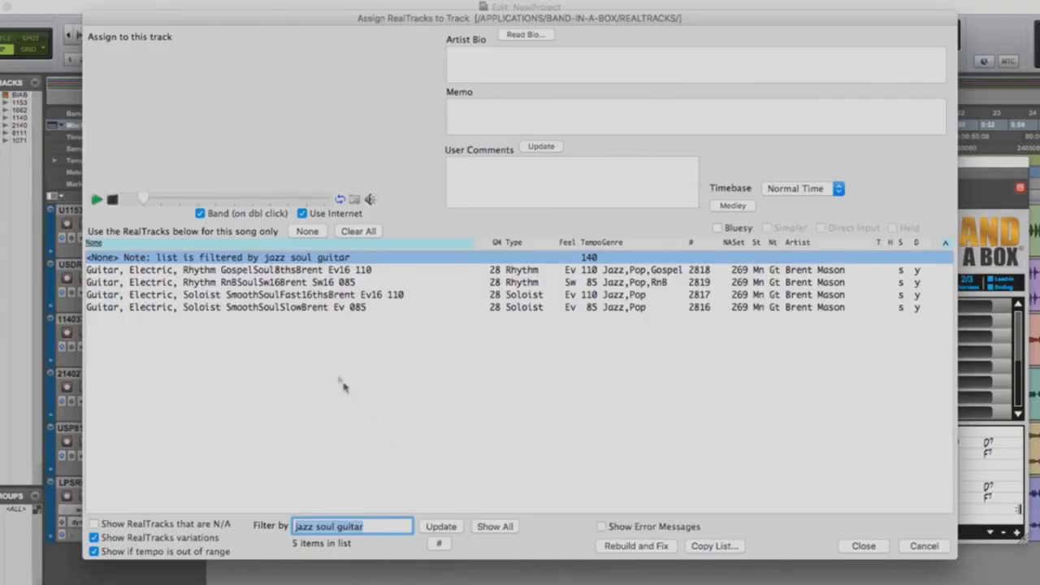
click(272, 309)
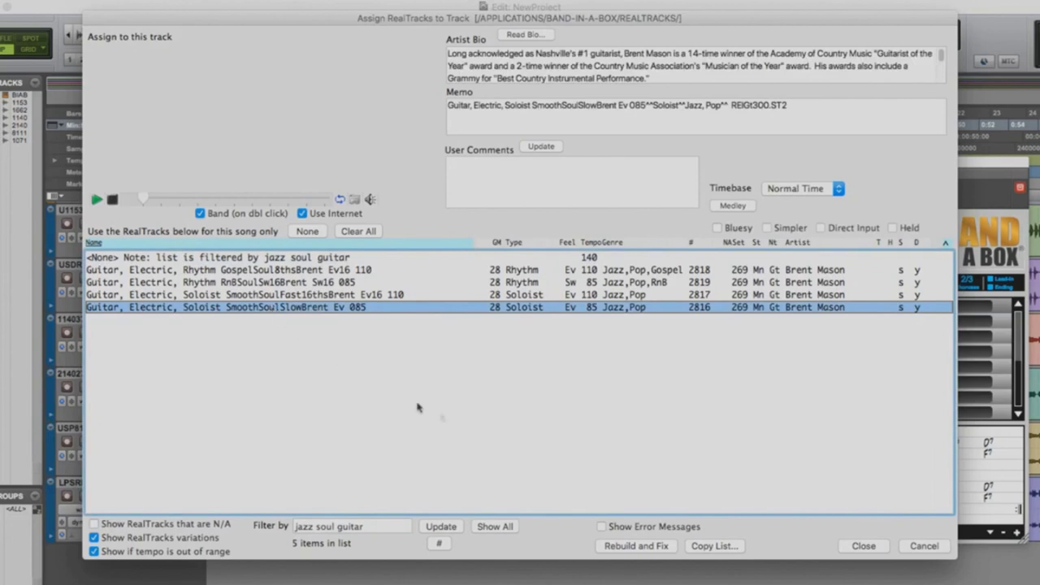
click(865, 547)
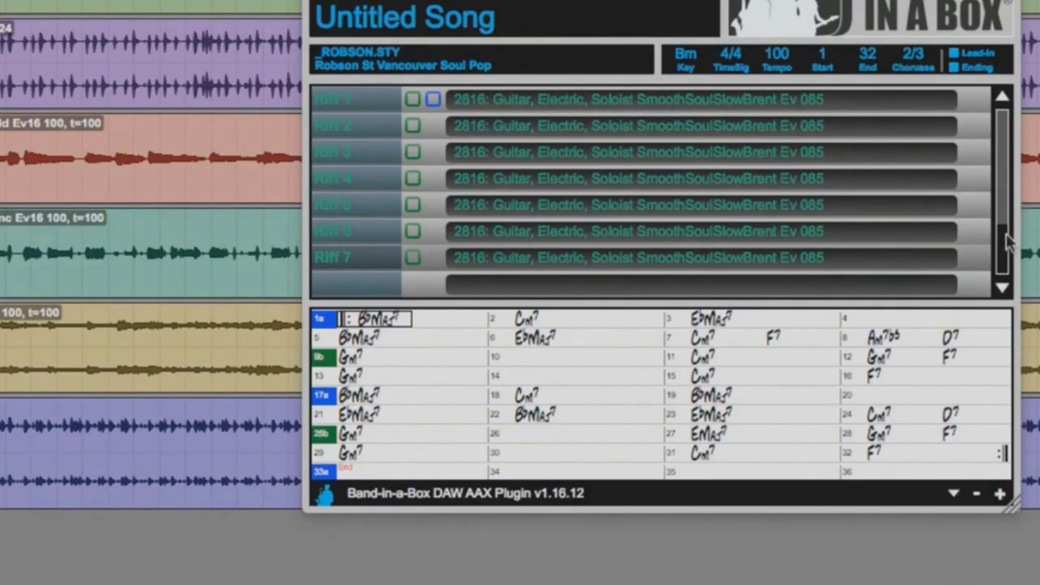
Step: Generate riffs for bars 1 to 8 of the chord sheet and place all seven on new tracks below the loop track
drag(1008, 244, 1002, 114)
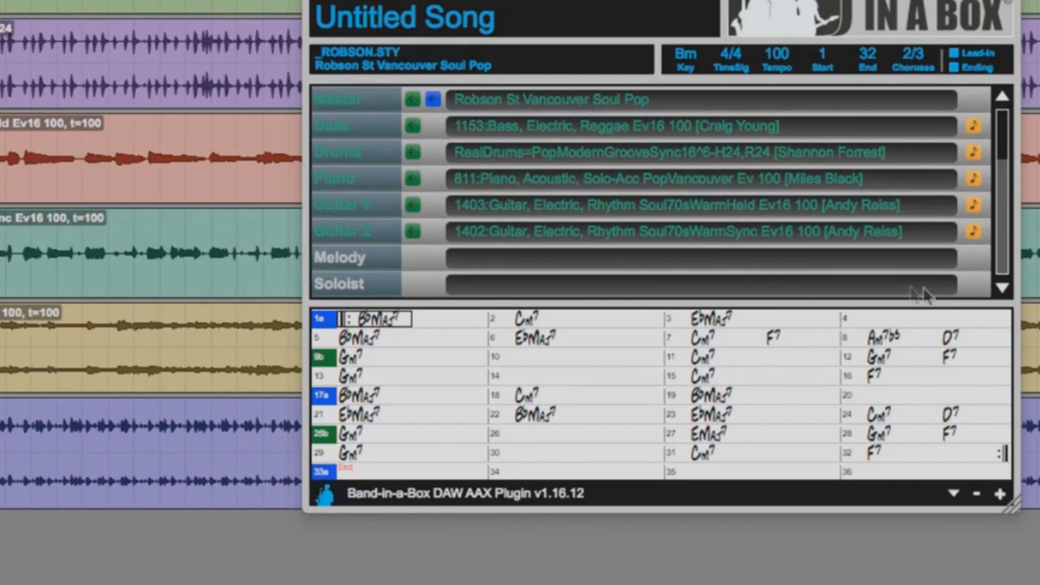
click(1001, 289)
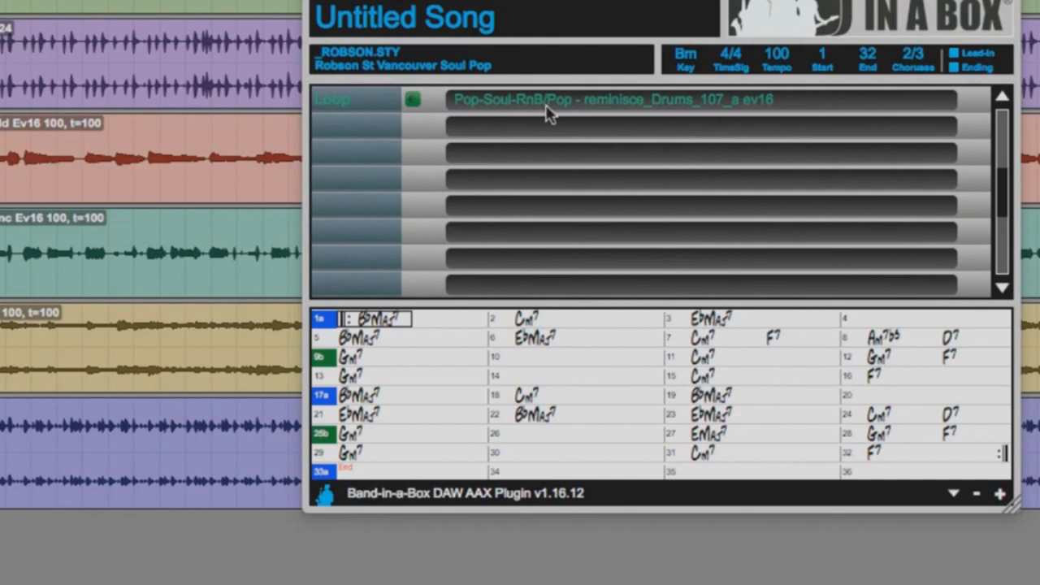
click(1003, 289)
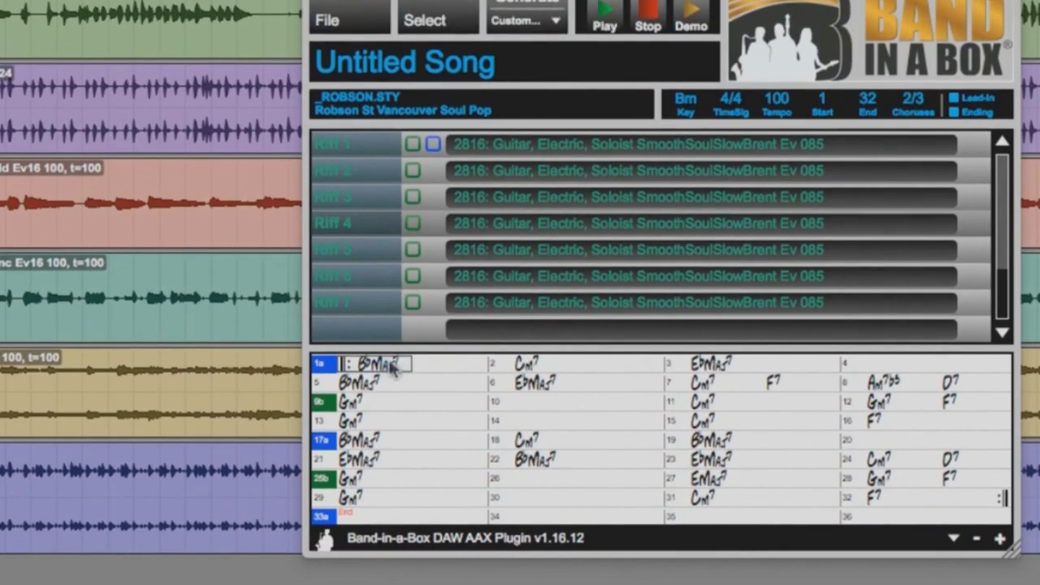
drag(395, 313, 787, 348)
drag(786, 414, 962, 414)
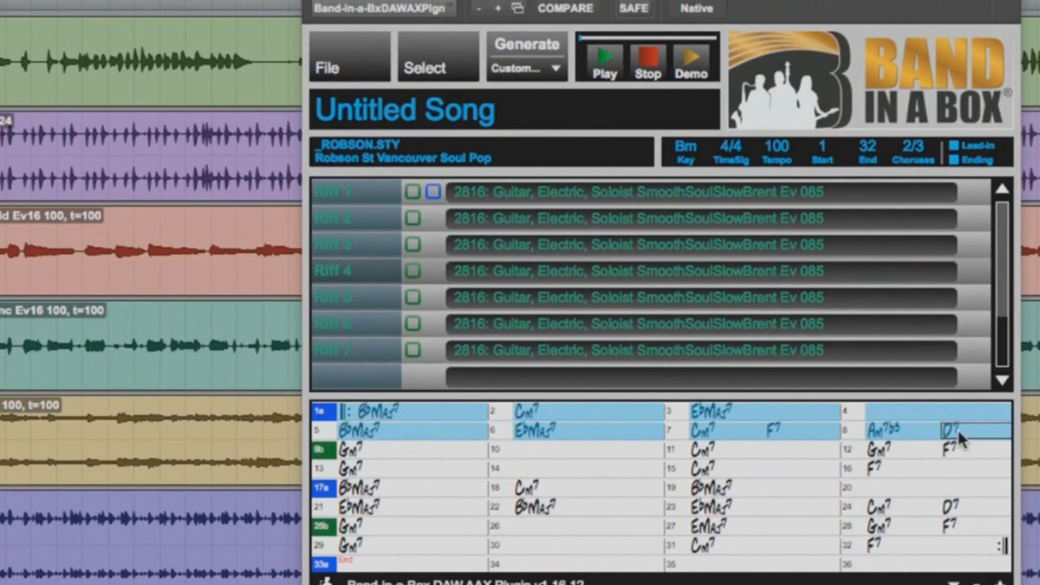
click(555, 70)
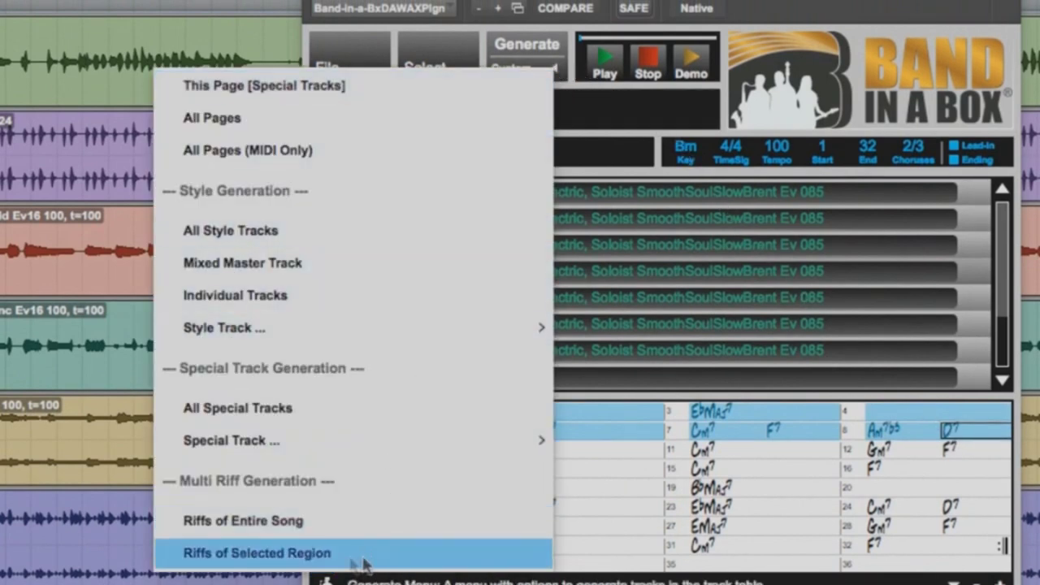
click(336, 561)
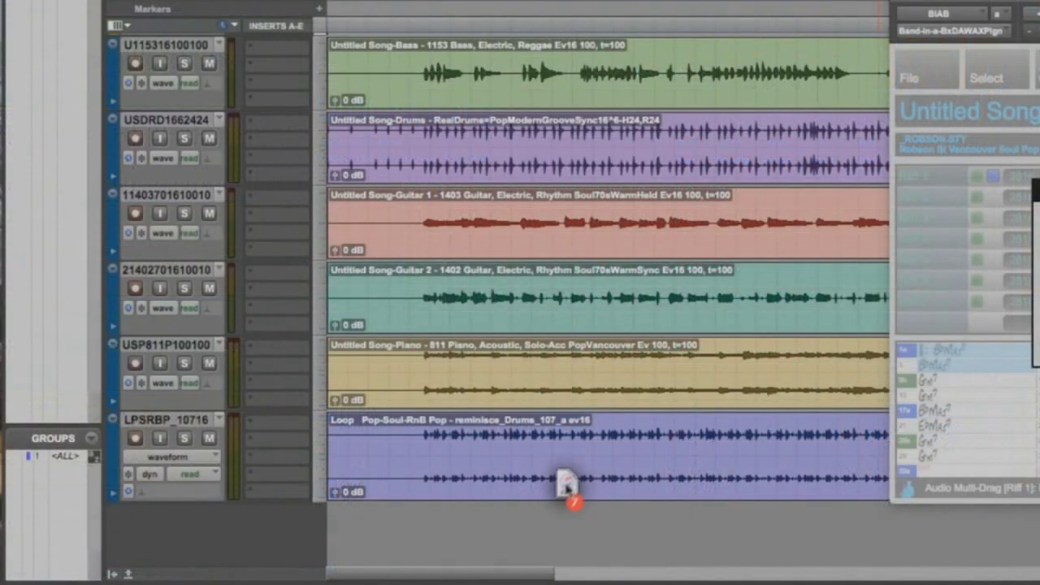
drag(558, 483, 371, 527)
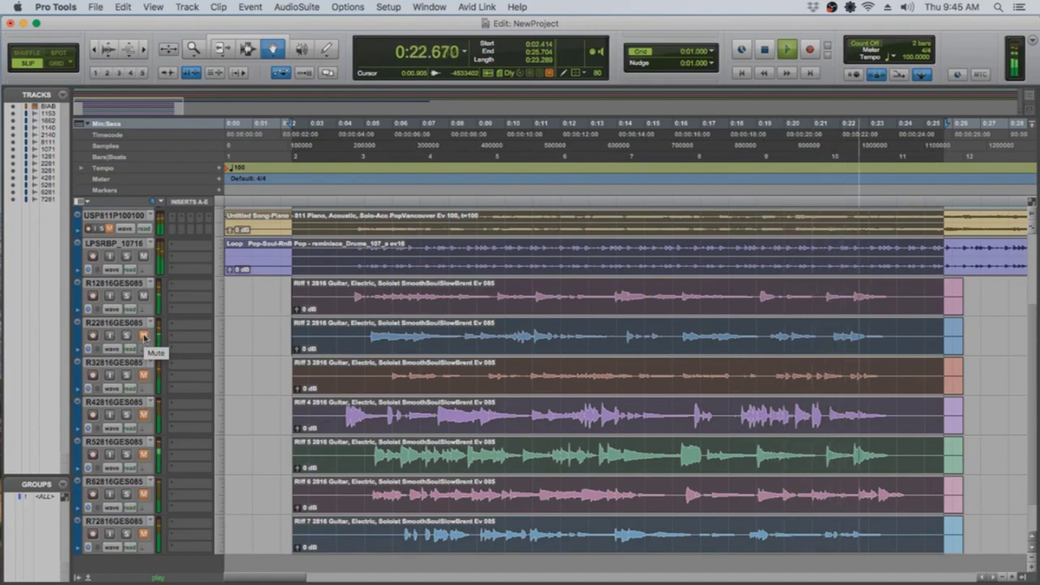
Step: Audition the guitar riffs against the backing by muting and unmuting individual riff tracks during playback
click(143, 296)
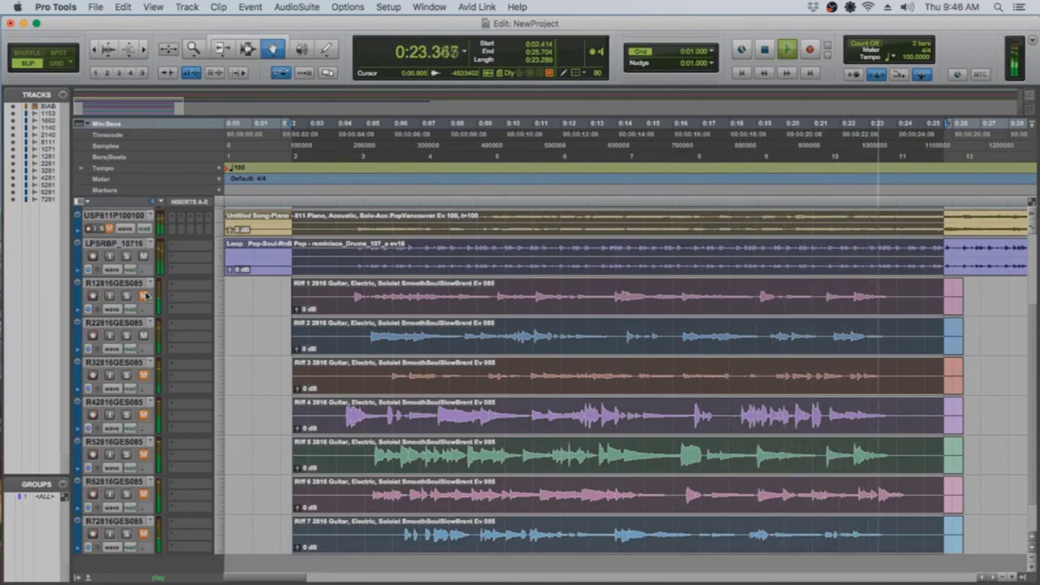
key(space)
key(space)
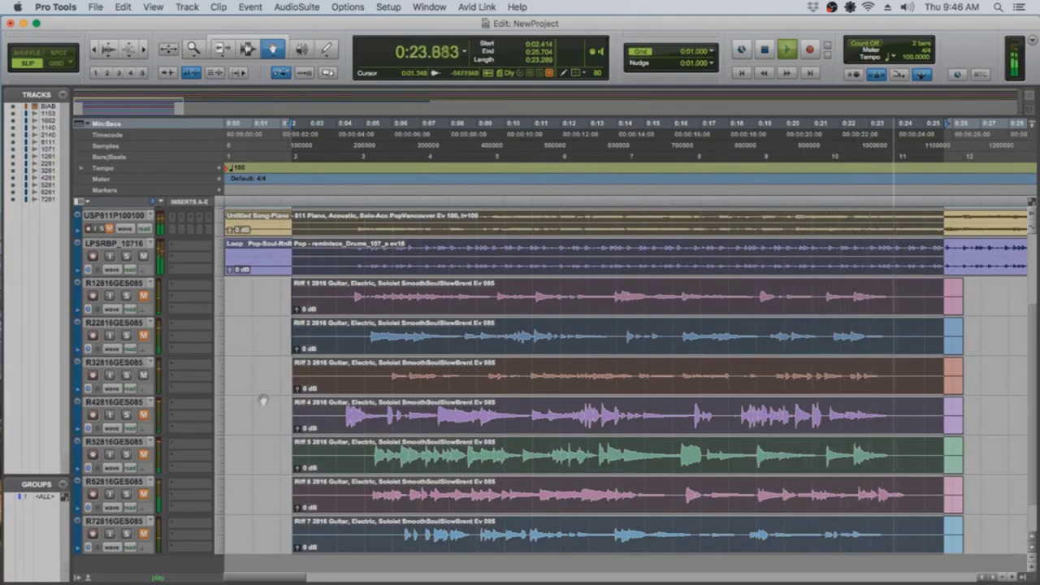
click(143, 415)
key(space)
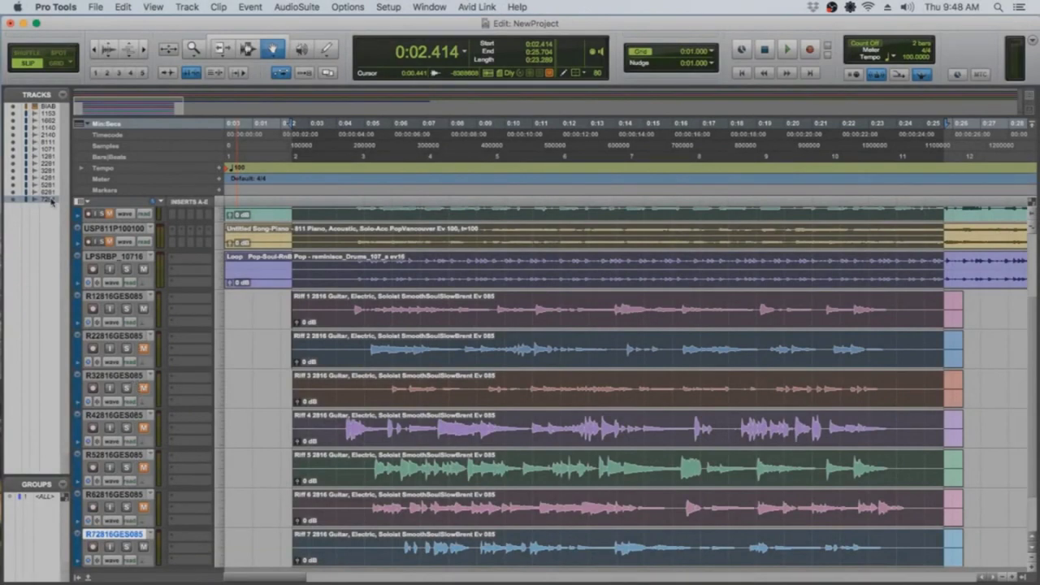
Step: Delete the guitar riff tracks Riff 3 through Riff 7 from the session
shift+click(52, 172)
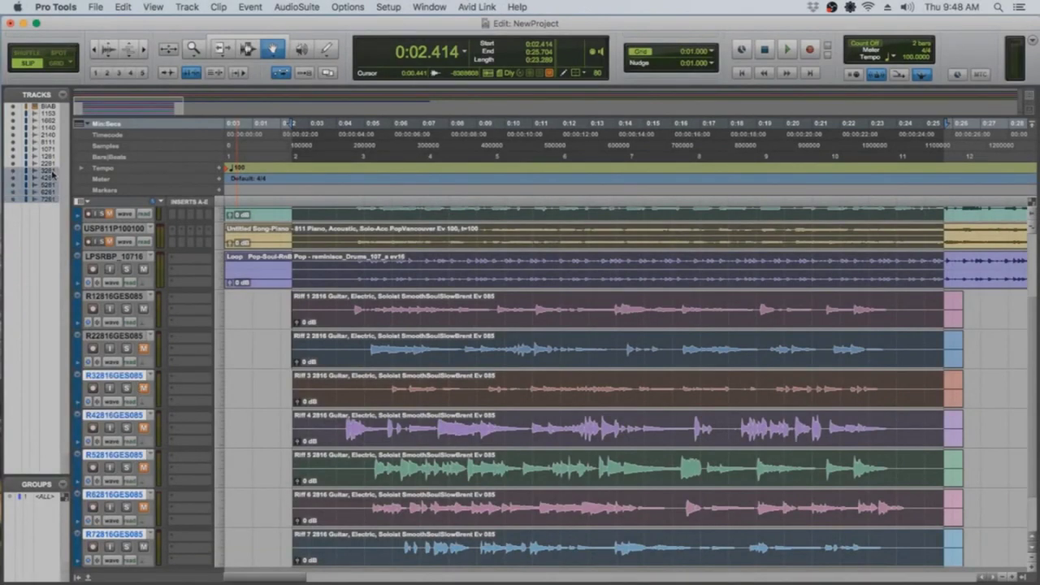
right_click(52, 171)
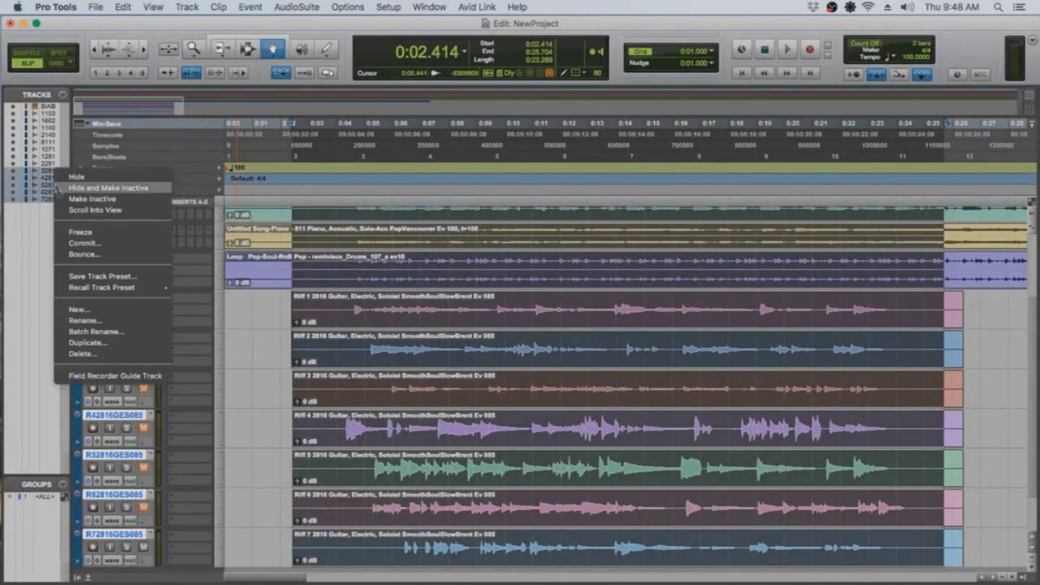
click(95, 354)
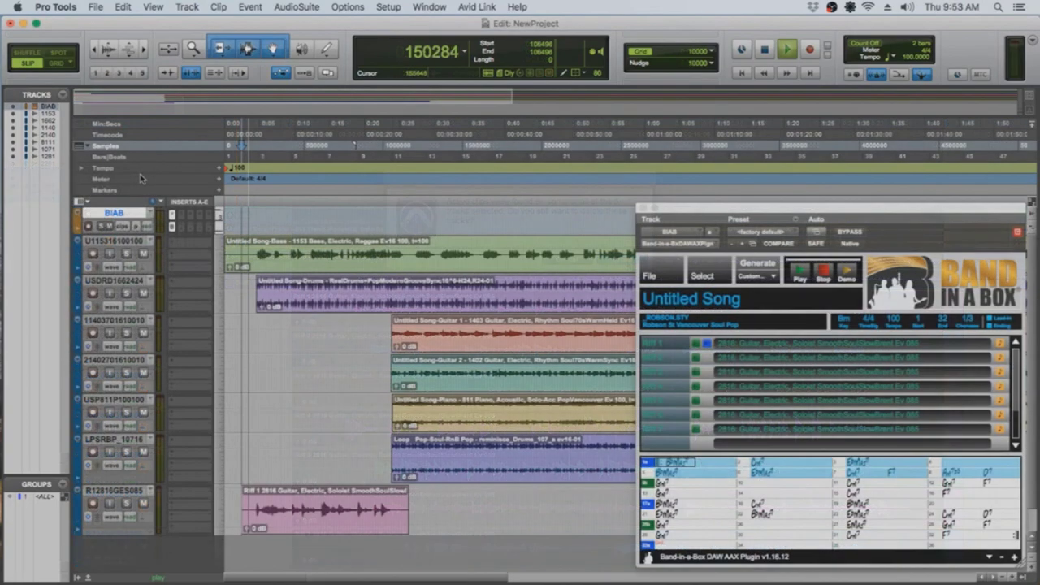